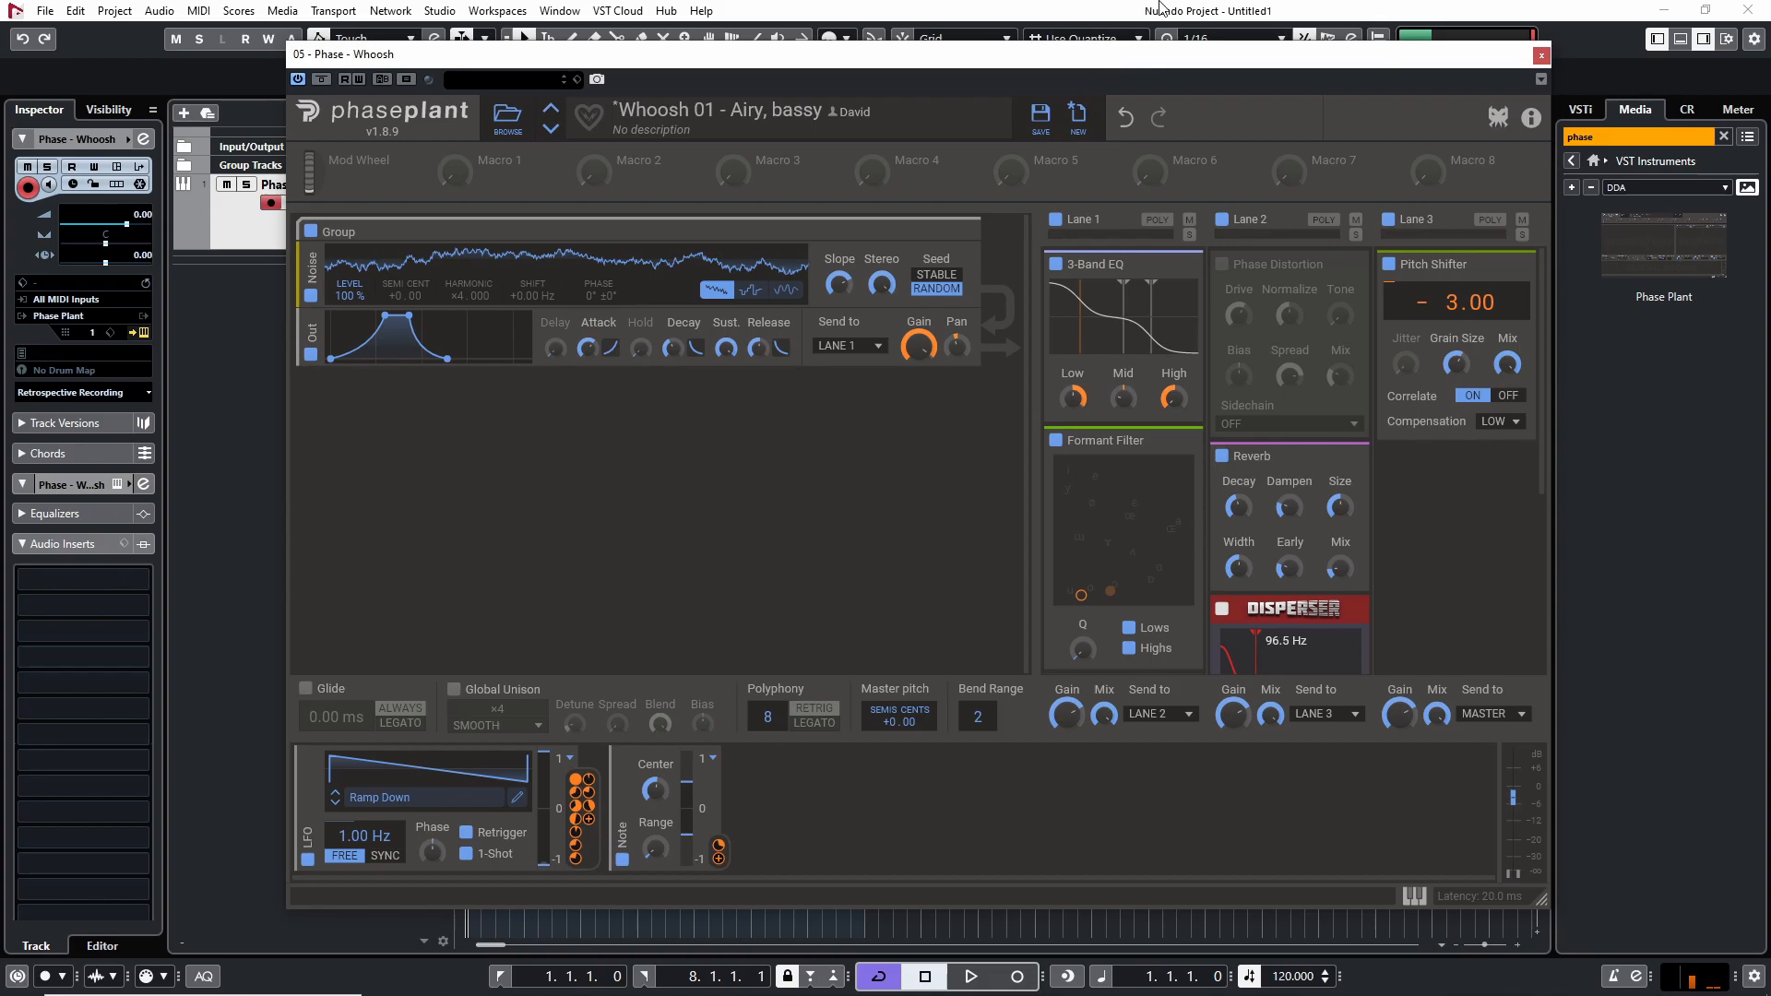
Close the finished Whoosh instrument and create a new track loaded with an empty Phase Plant instance.
click(1540, 56)
scroll(369, 214, up, 3)
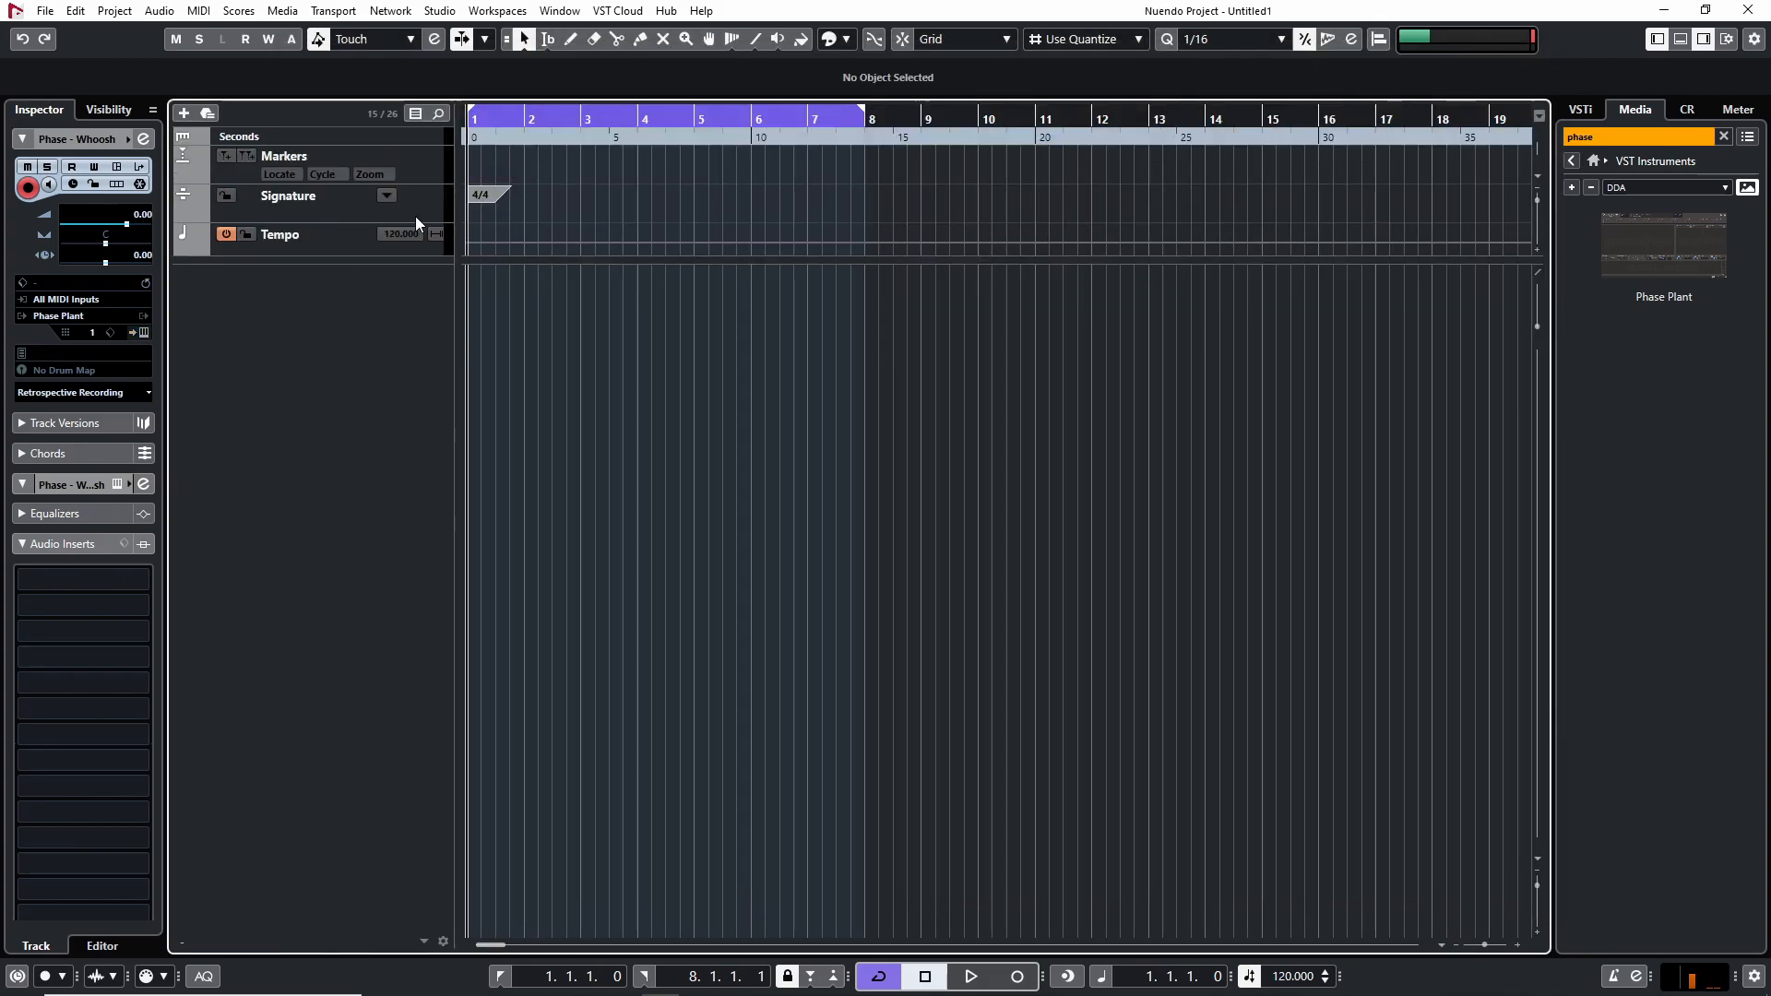
drag(1663, 245, 241, 354)
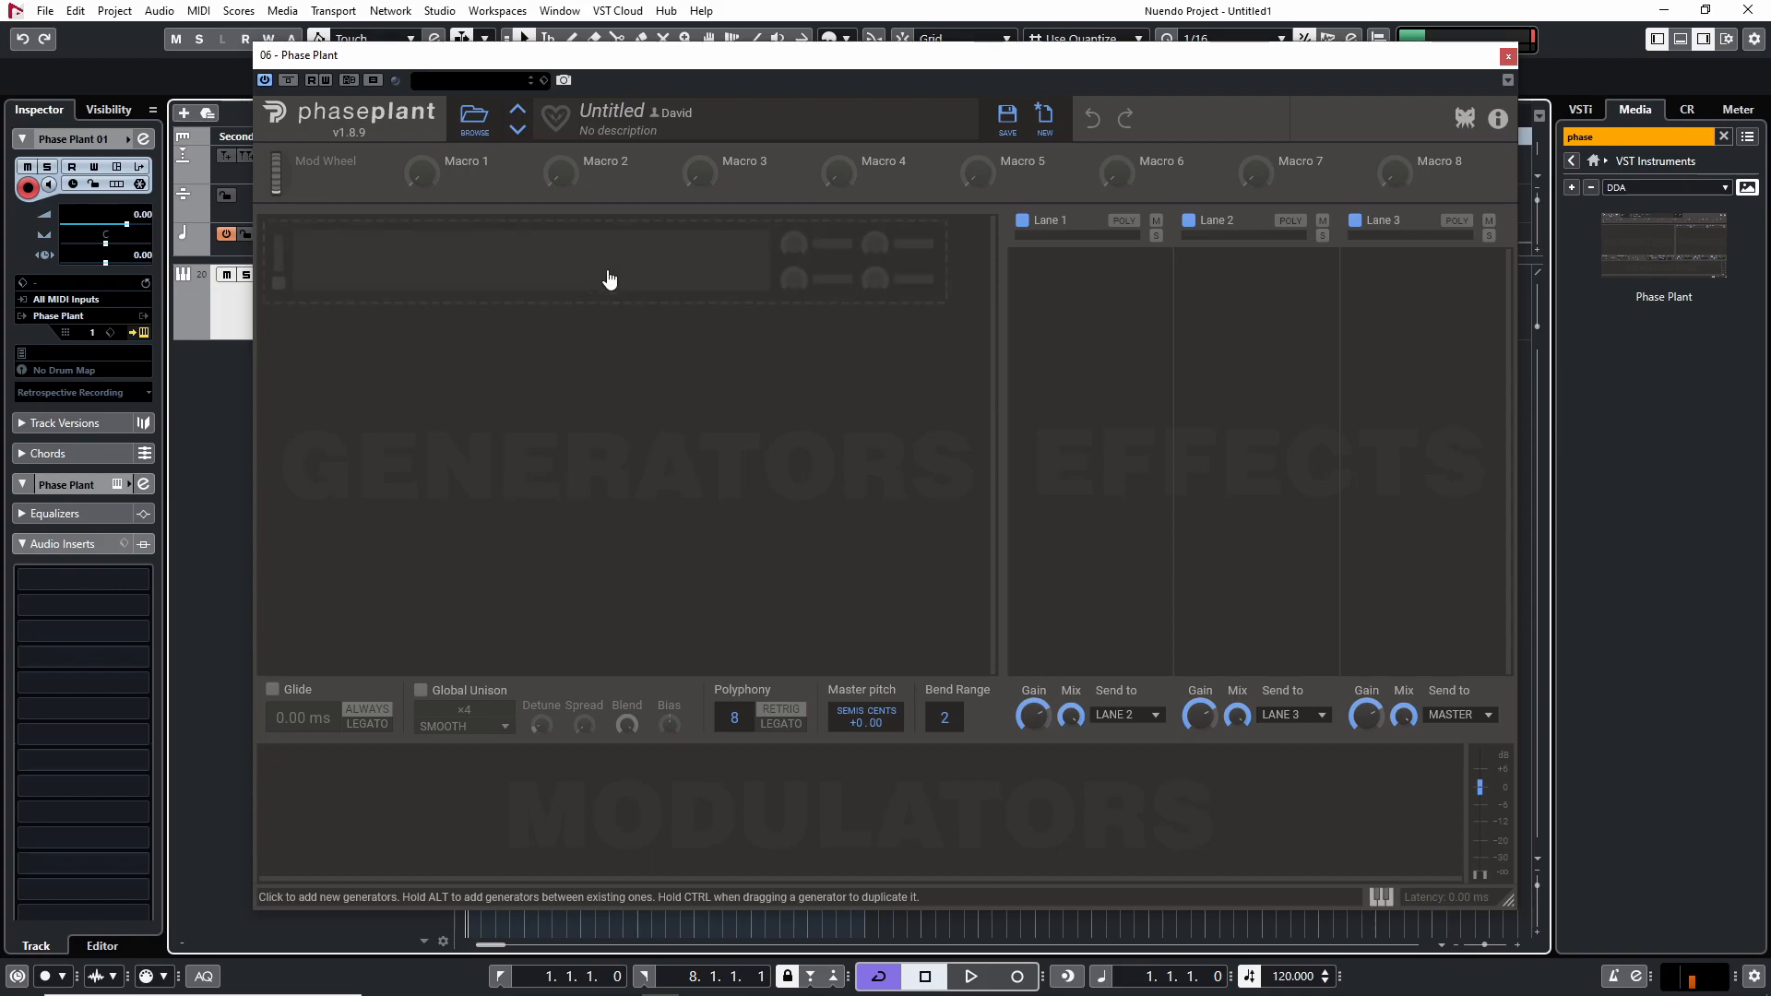
Add a Noise generator and lengthen the attack of its output envelope into a gradual rise.
click(606, 264)
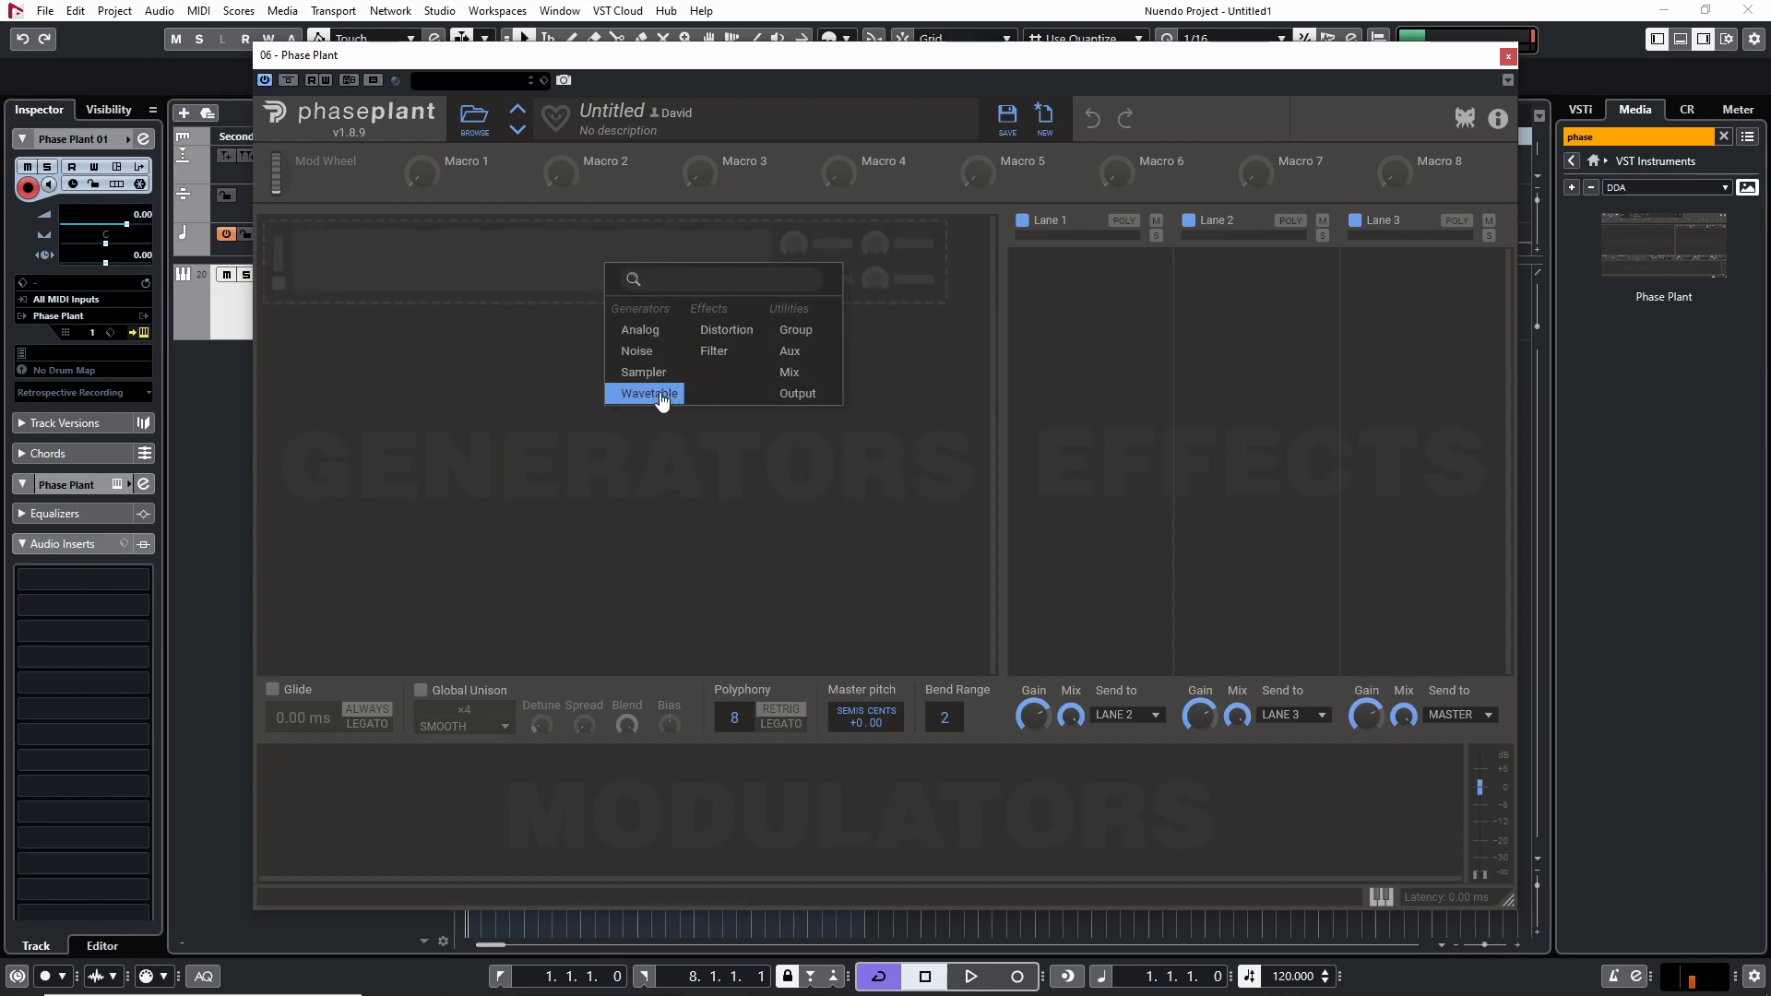
click(641, 356)
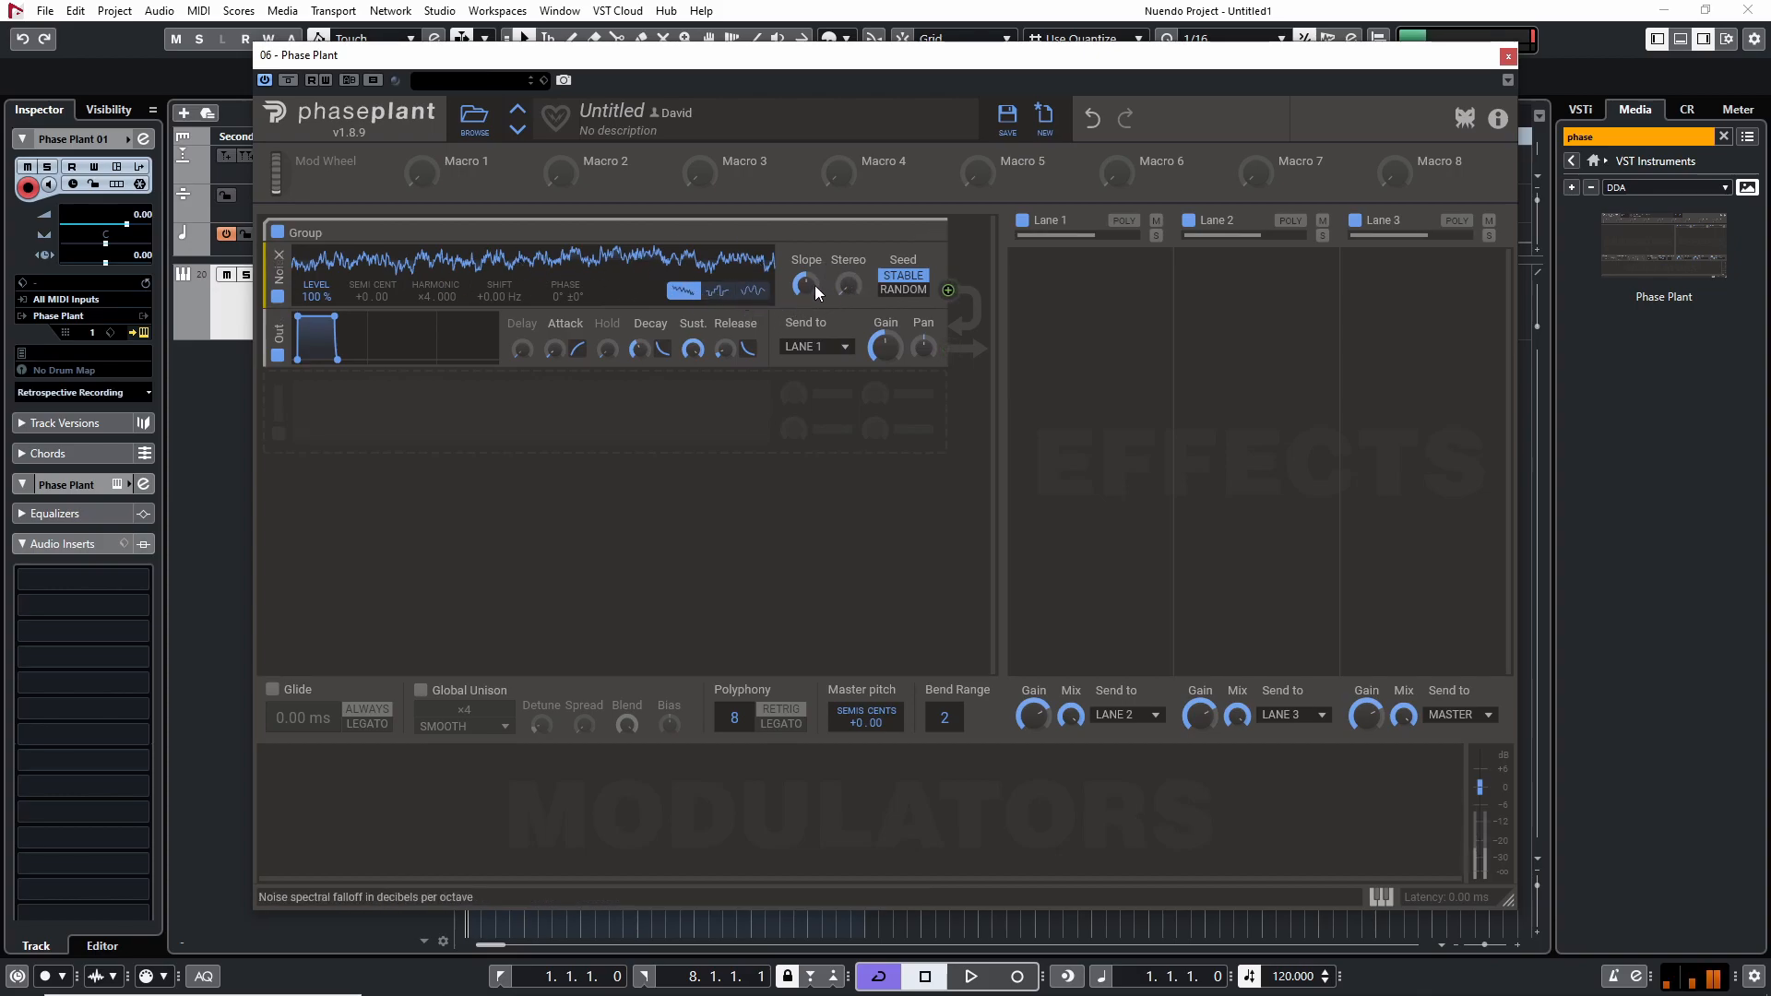
mouse_move(812, 285)
mouse_down()
mouse_move(812, 244)
mouse_move(809, 285)
mouse_up()
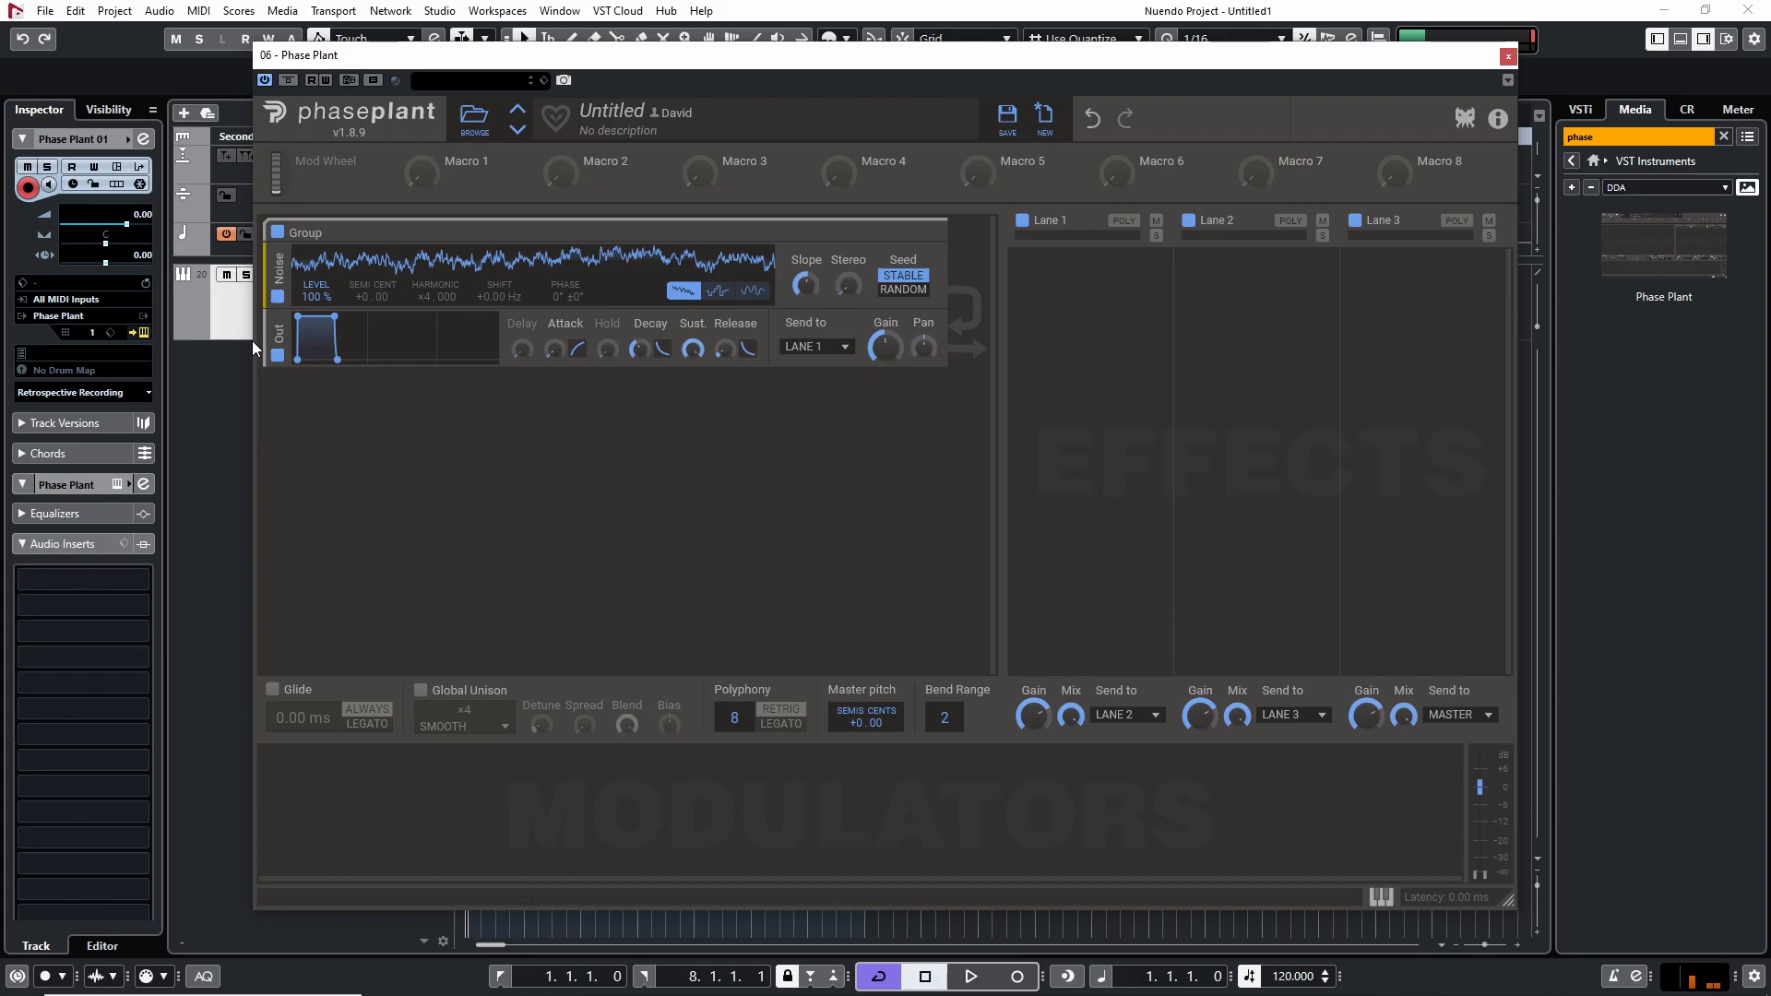
drag(555, 348, 554, 329)
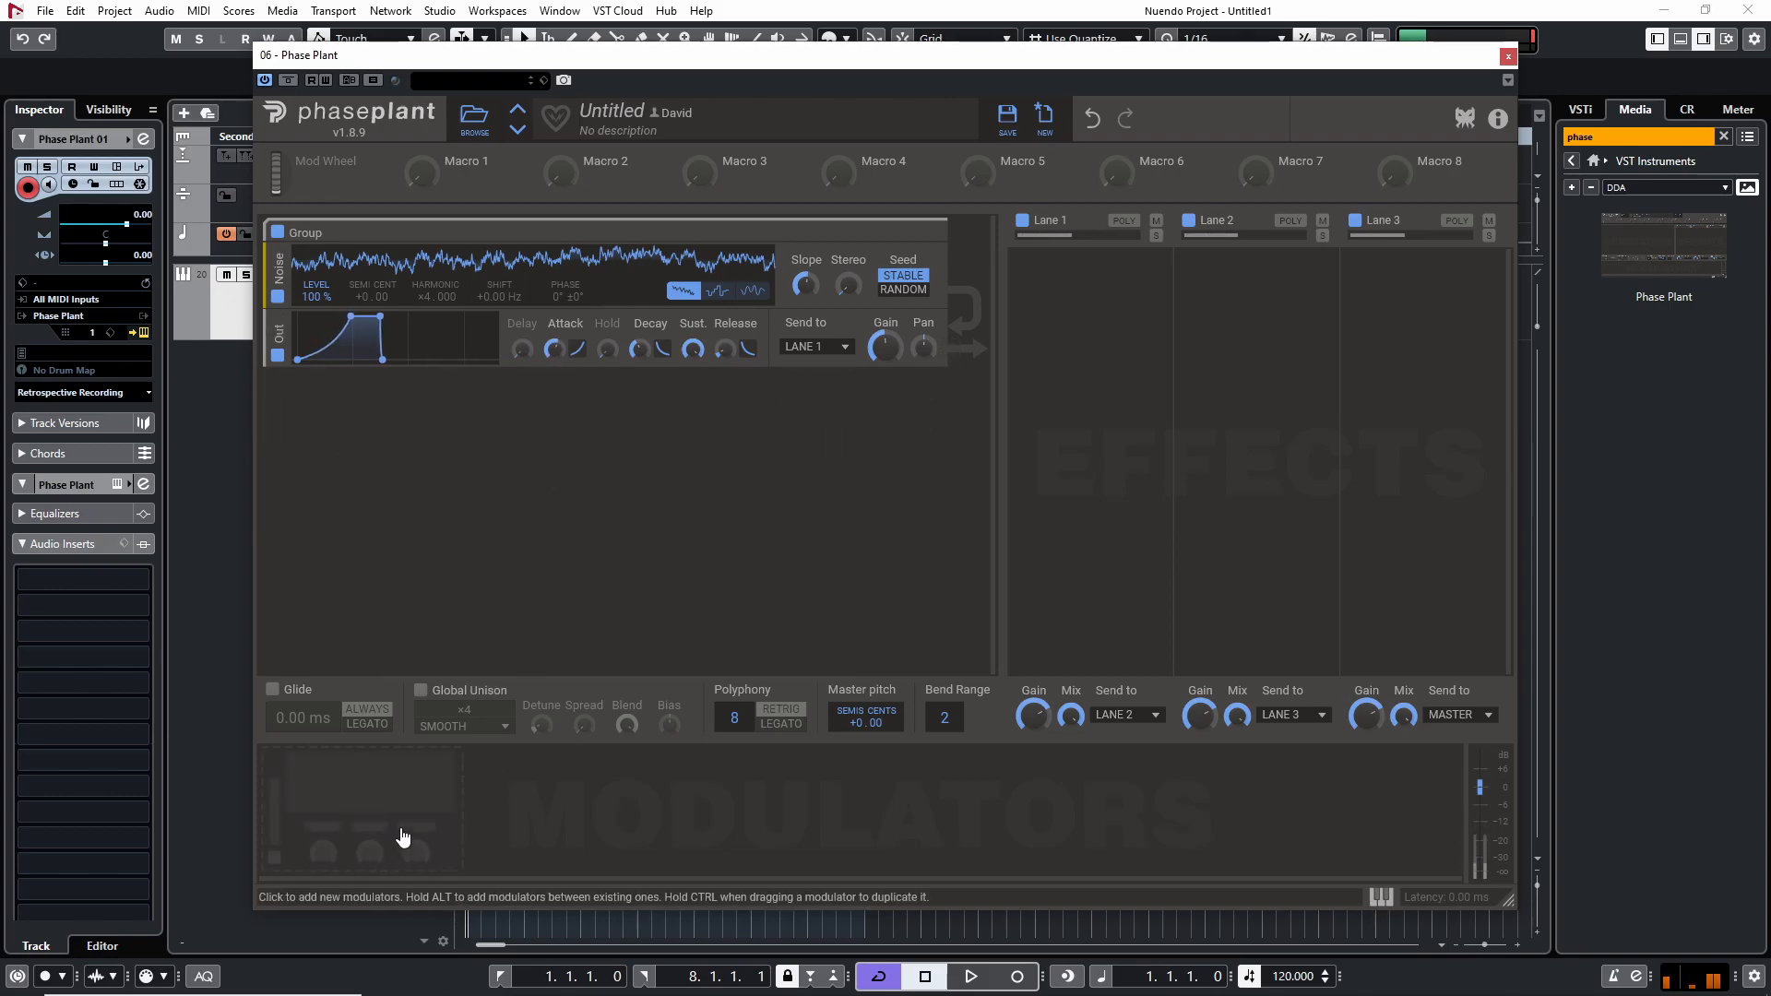
Add an LFO modulator with the Ramp Down shape and 1-Shot enabled.
click(390, 784)
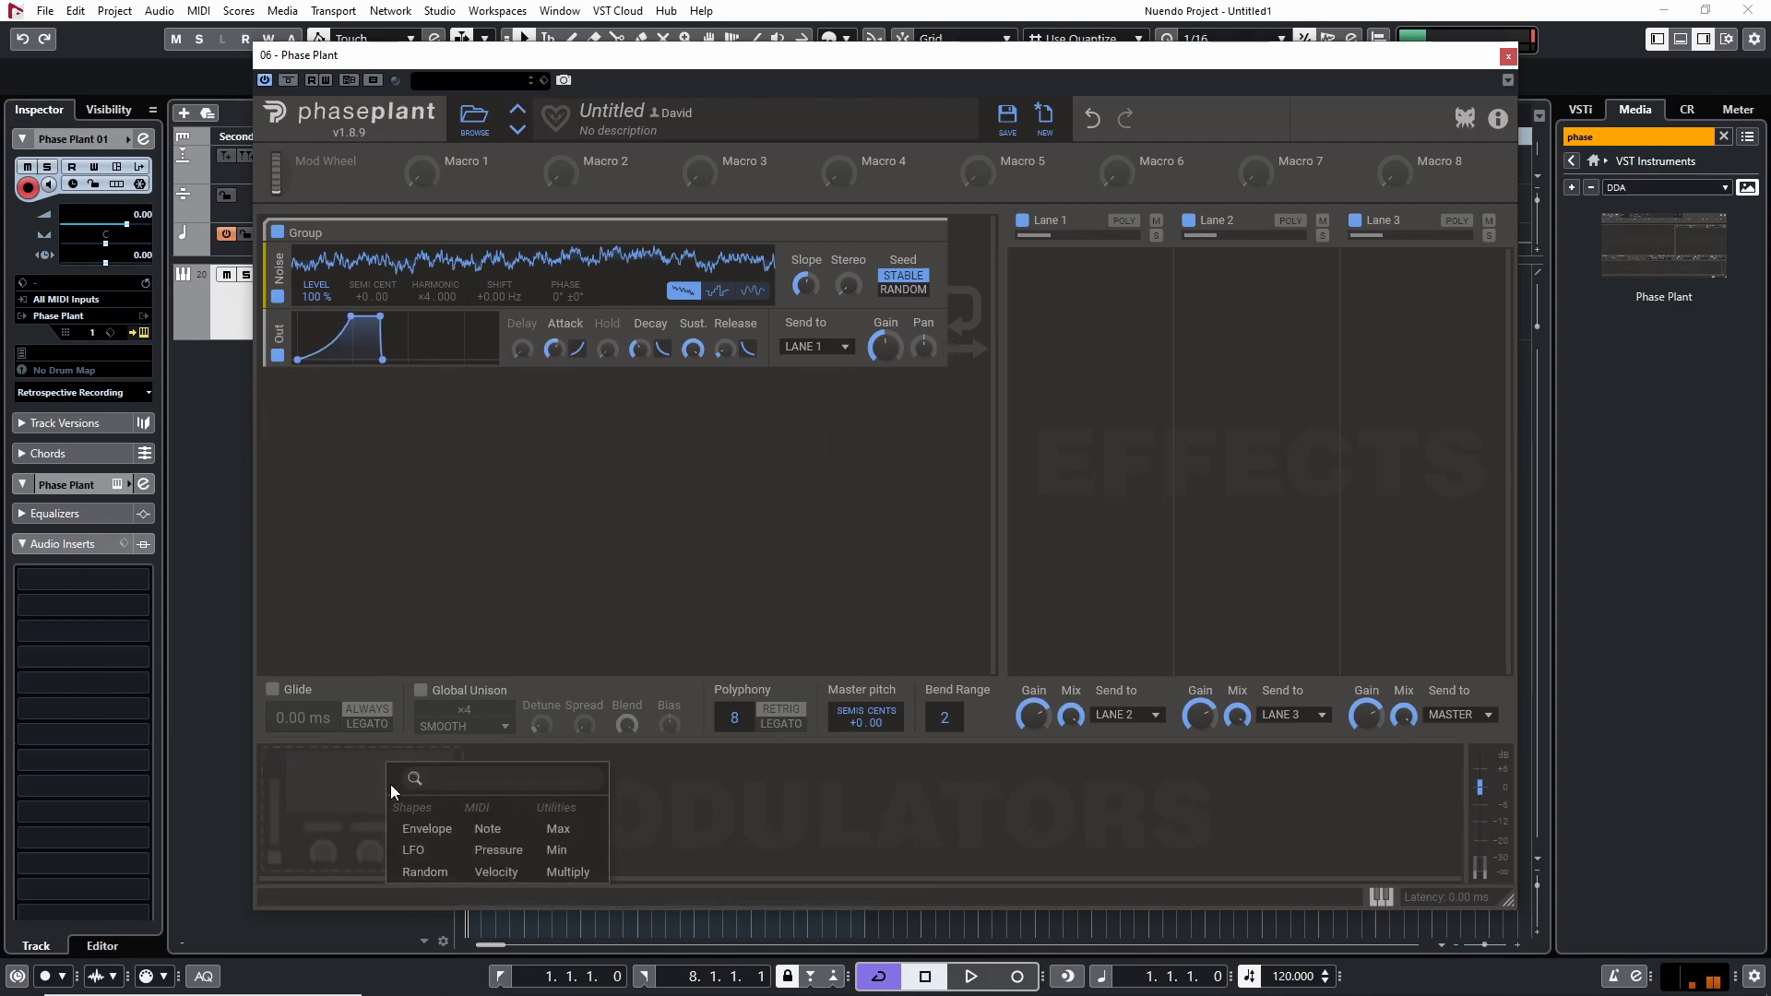
click(430, 849)
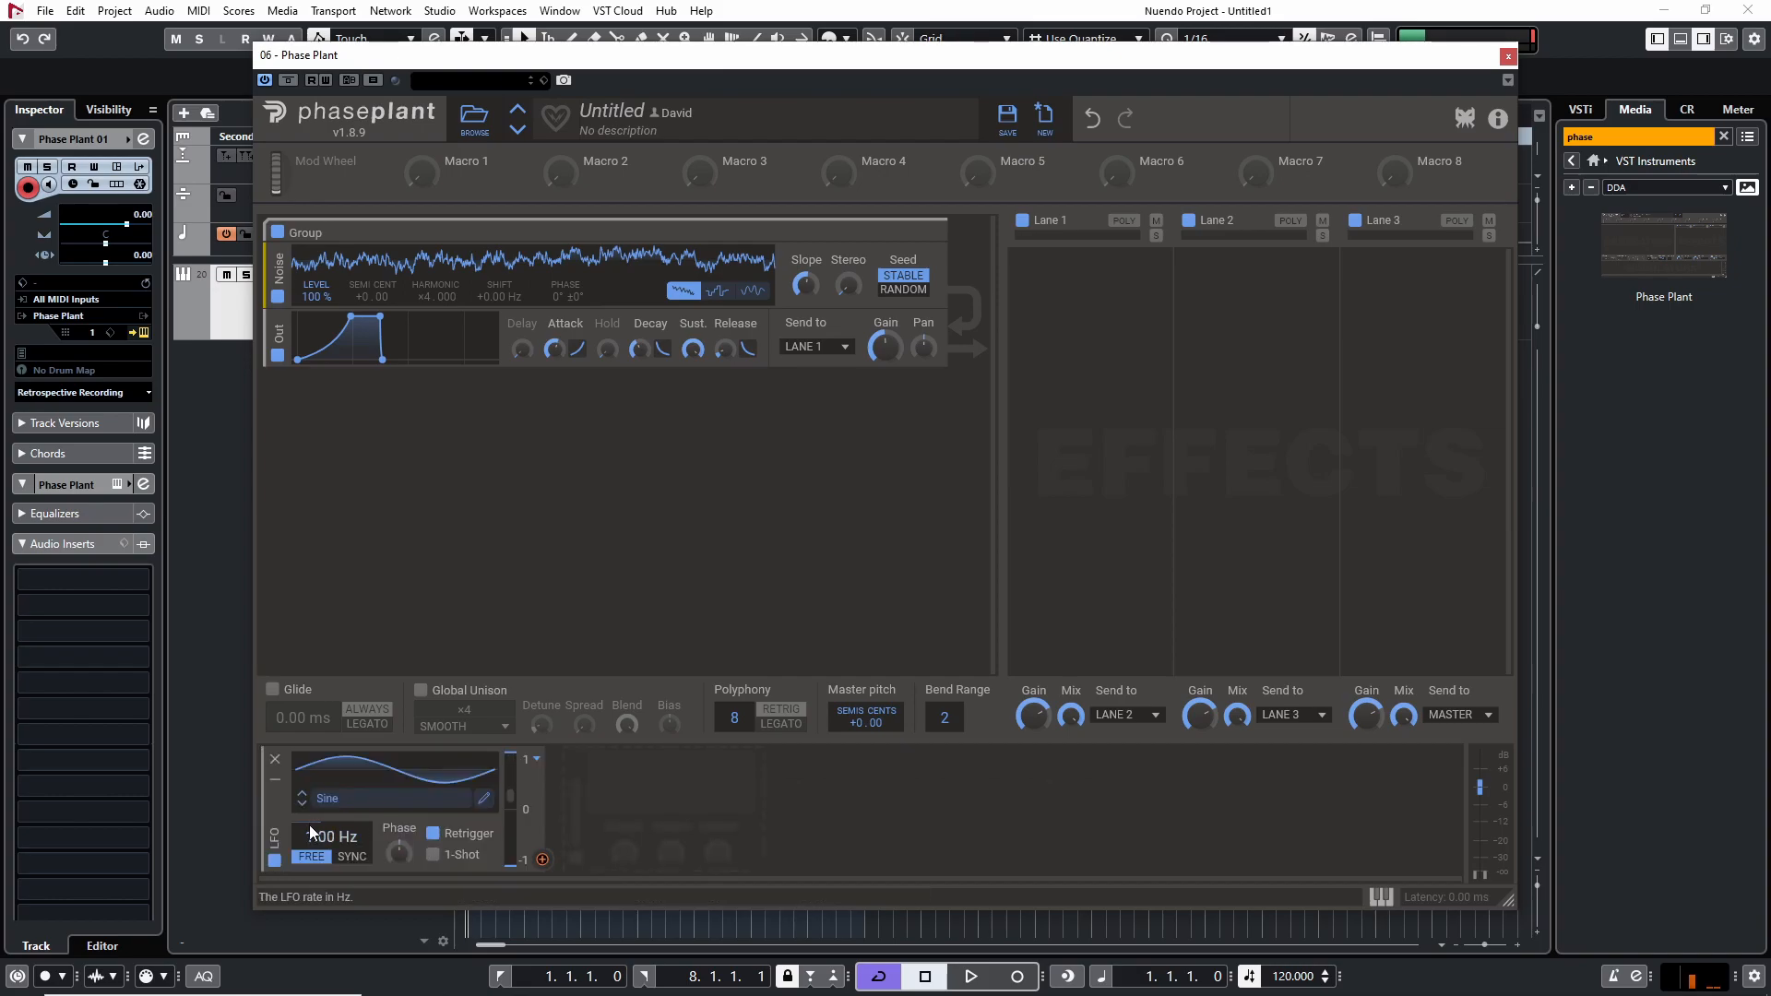
click(302, 795)
click(302, 794)
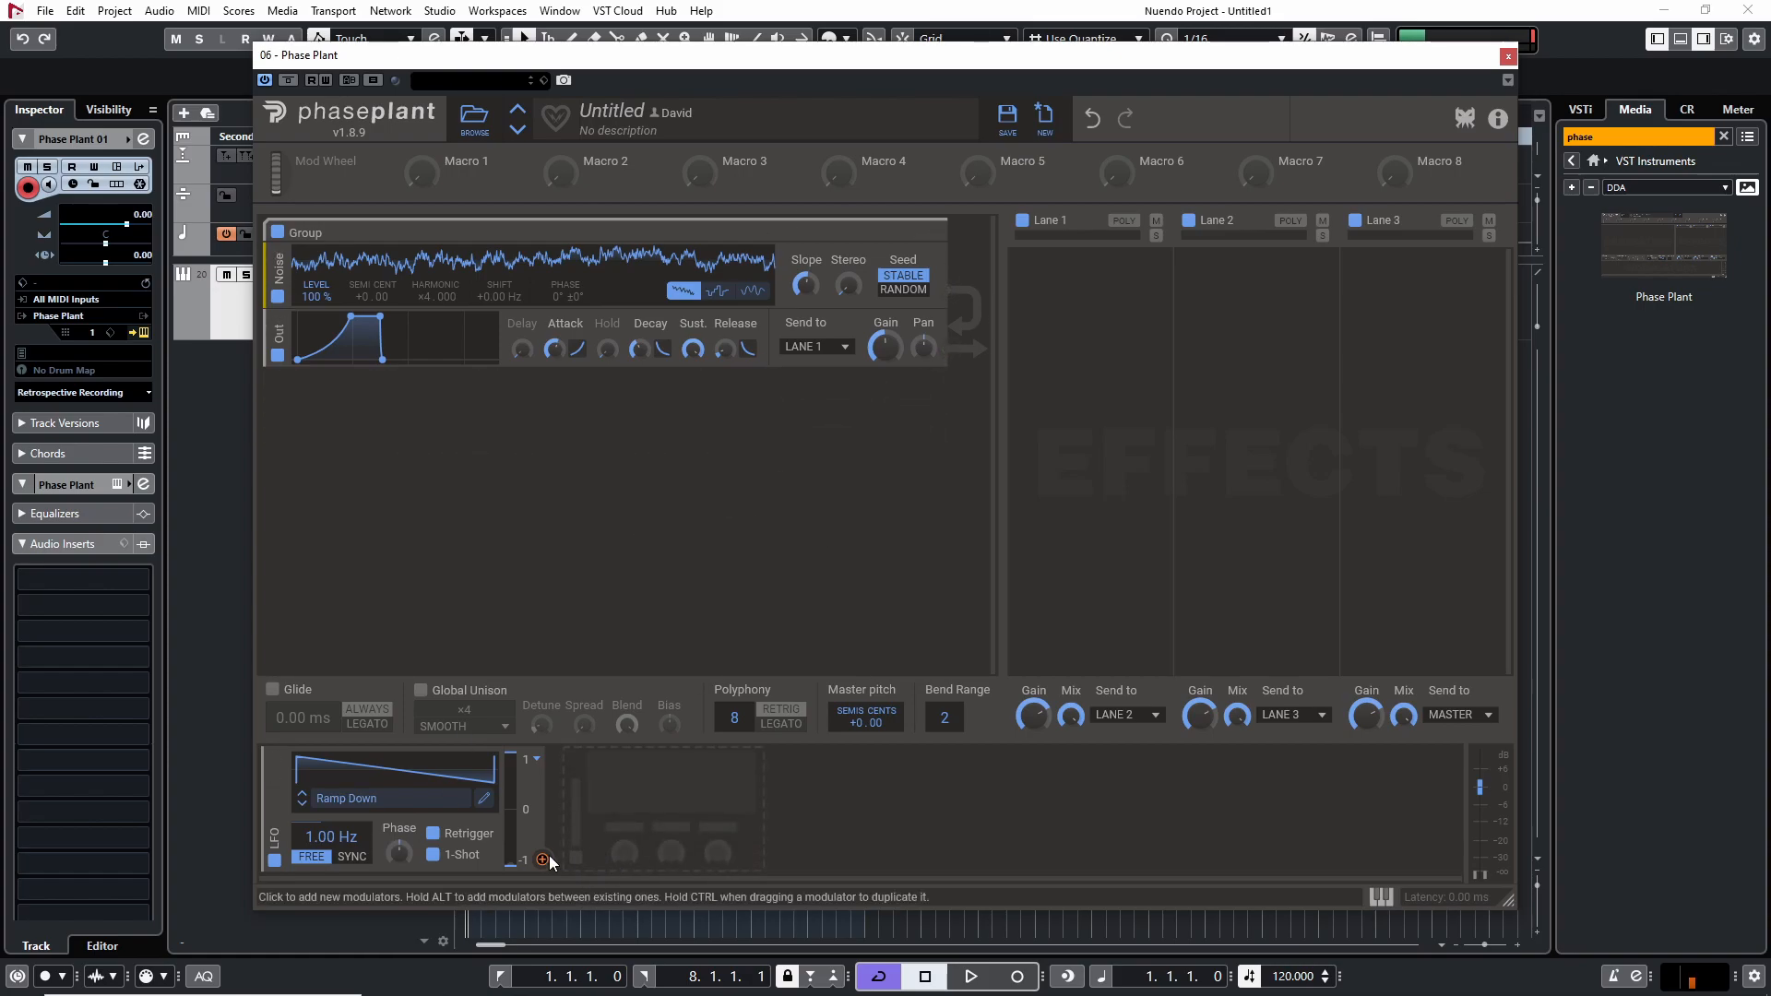
Route the Ramp Down LFO to the output's Gain and slightly lengthen the output envelope's attack.
drag(545, 862, 887, 369)
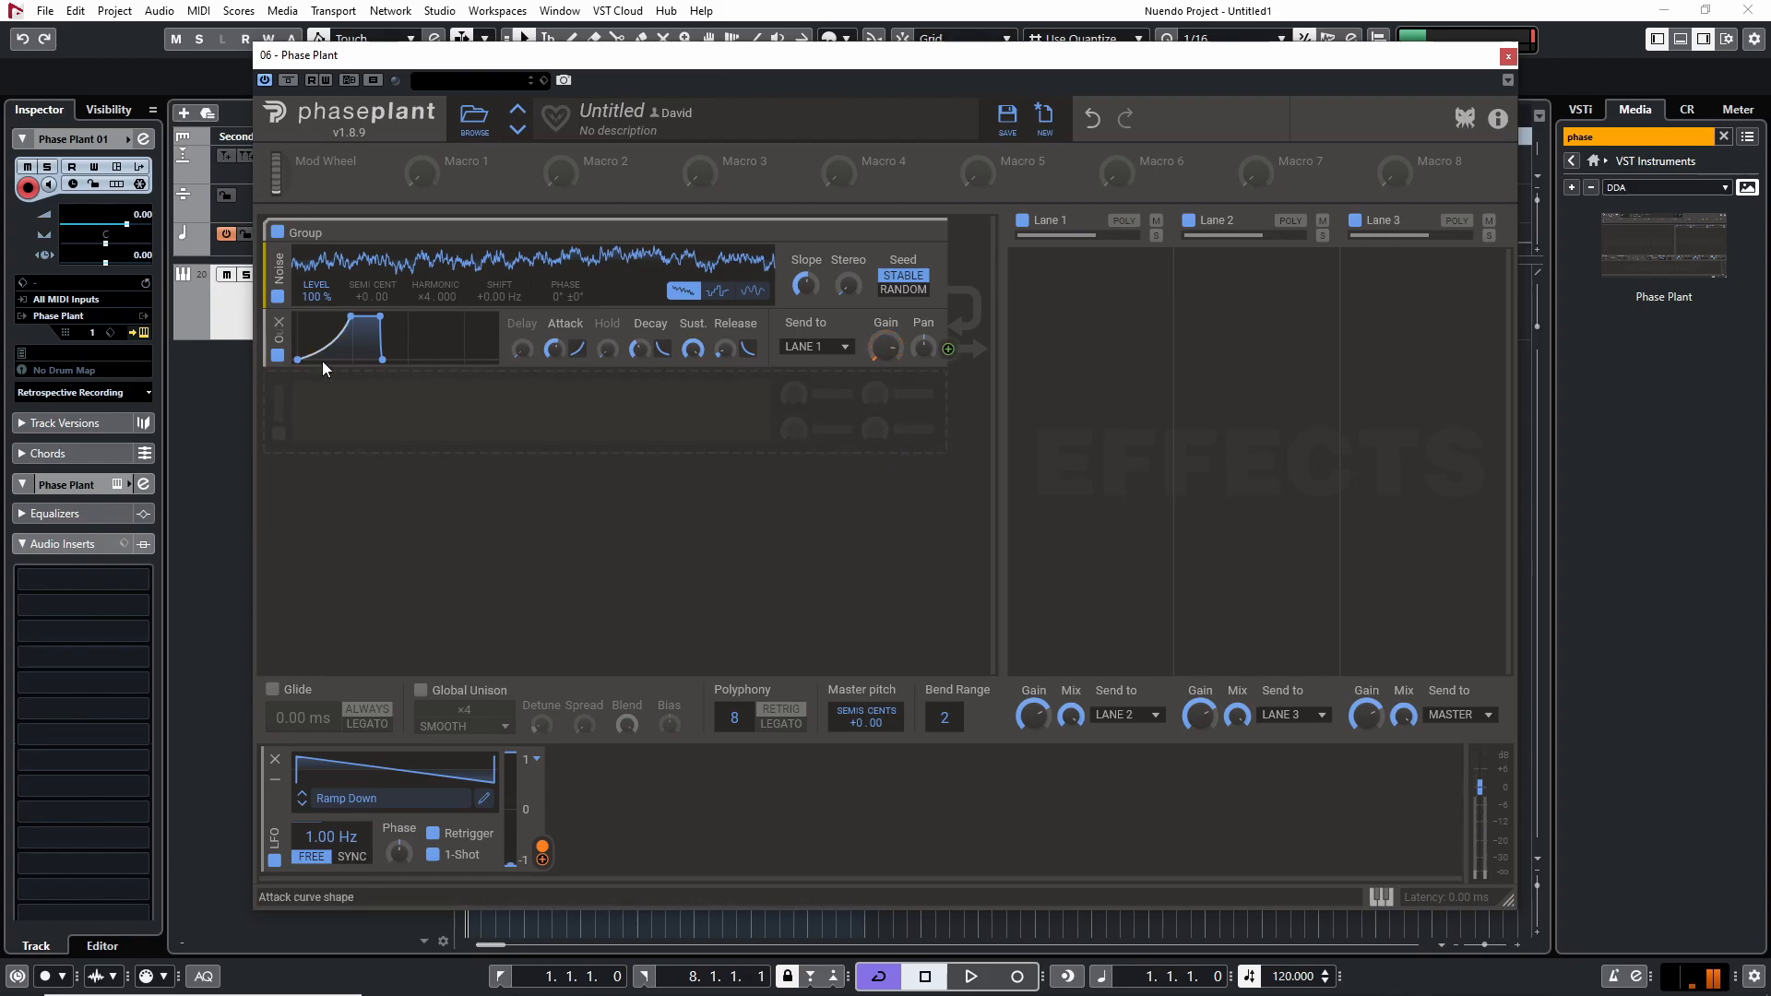
mouse_move(554, 349)
mouse_down()
mouse_move(576, 357)
mouse_move(556, 355)
mouse_up()
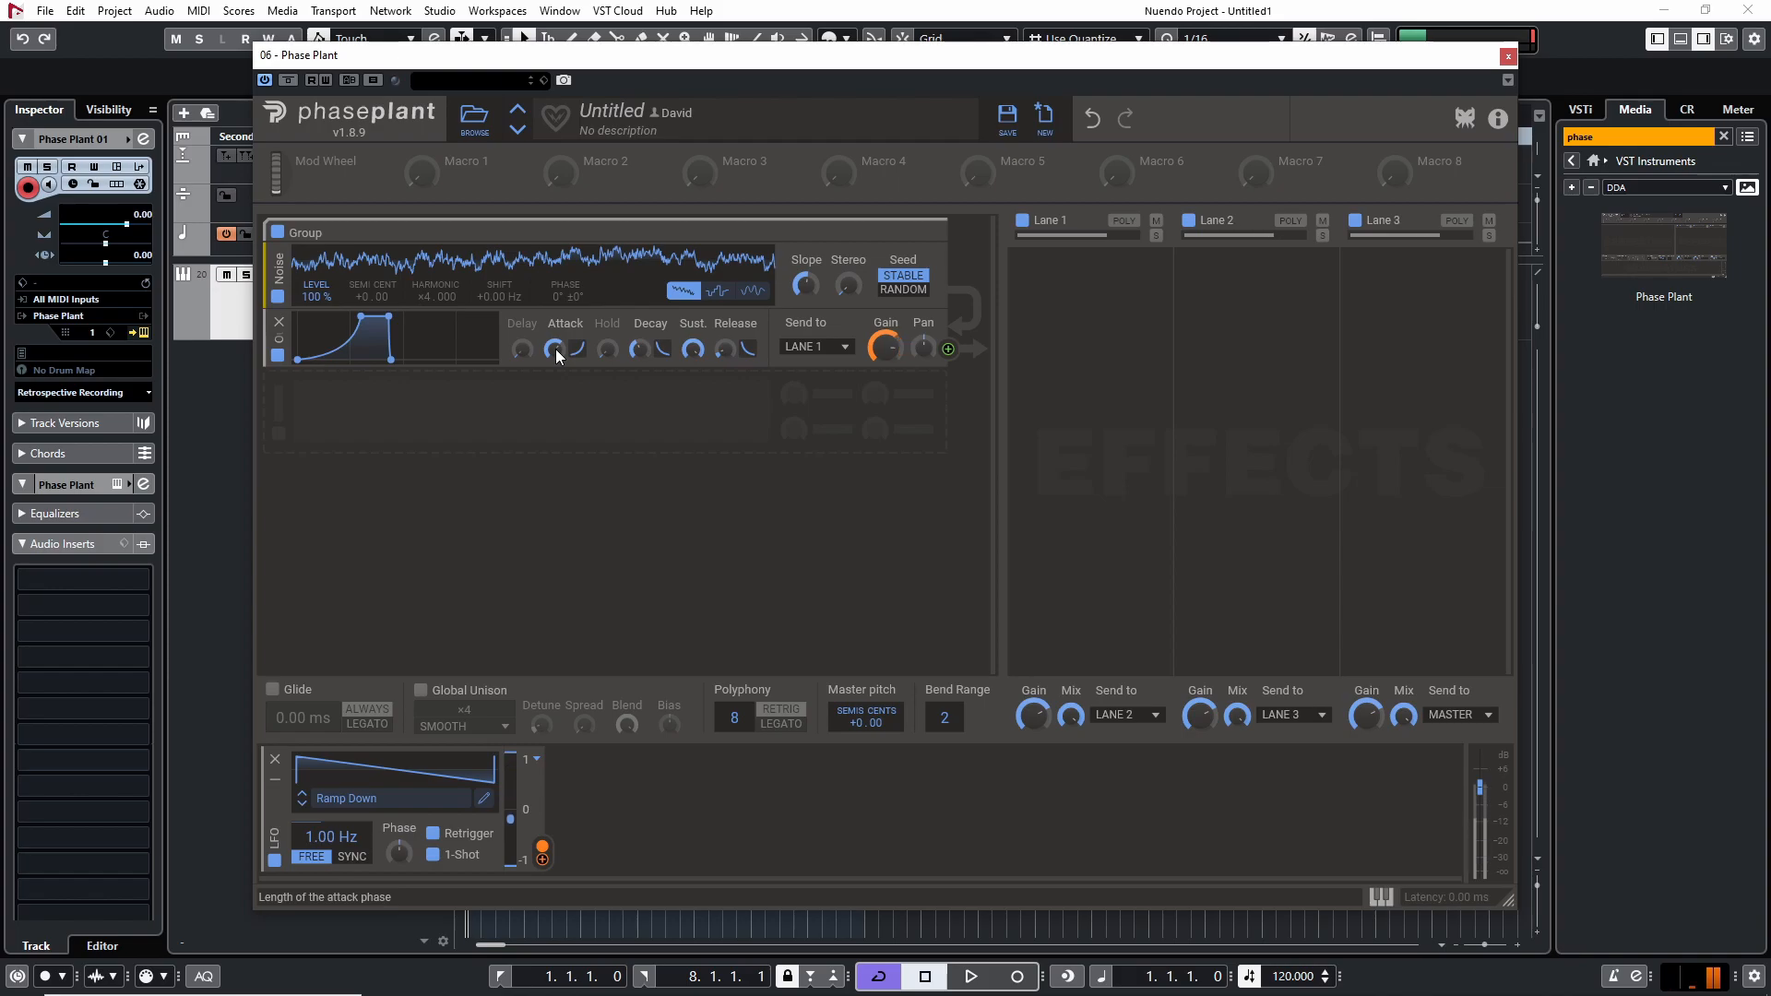
Route the Ramp Down LFO to the output's Pan and adjust the panning modulation amount.
mouse_move(542, 847)
mouse_down()
mouse_move(934, 240)
mouse_move(922, 373)
mouse_up()
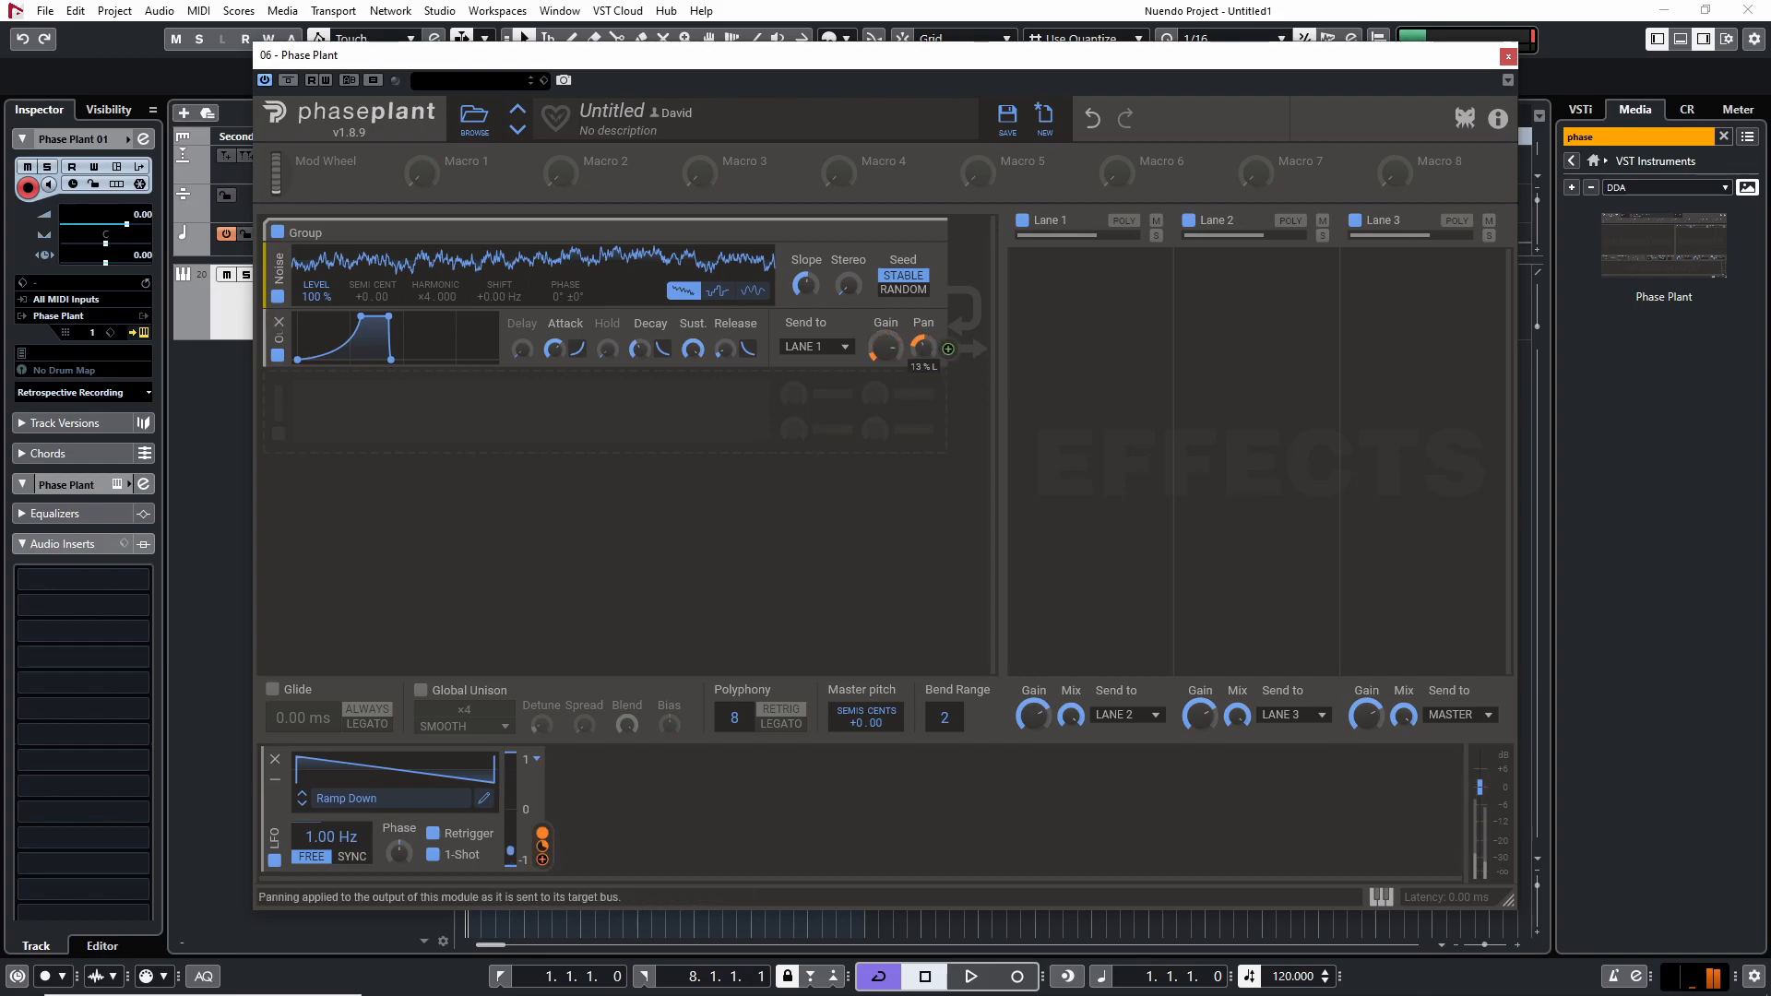
drag(925, 365, 925, 419)
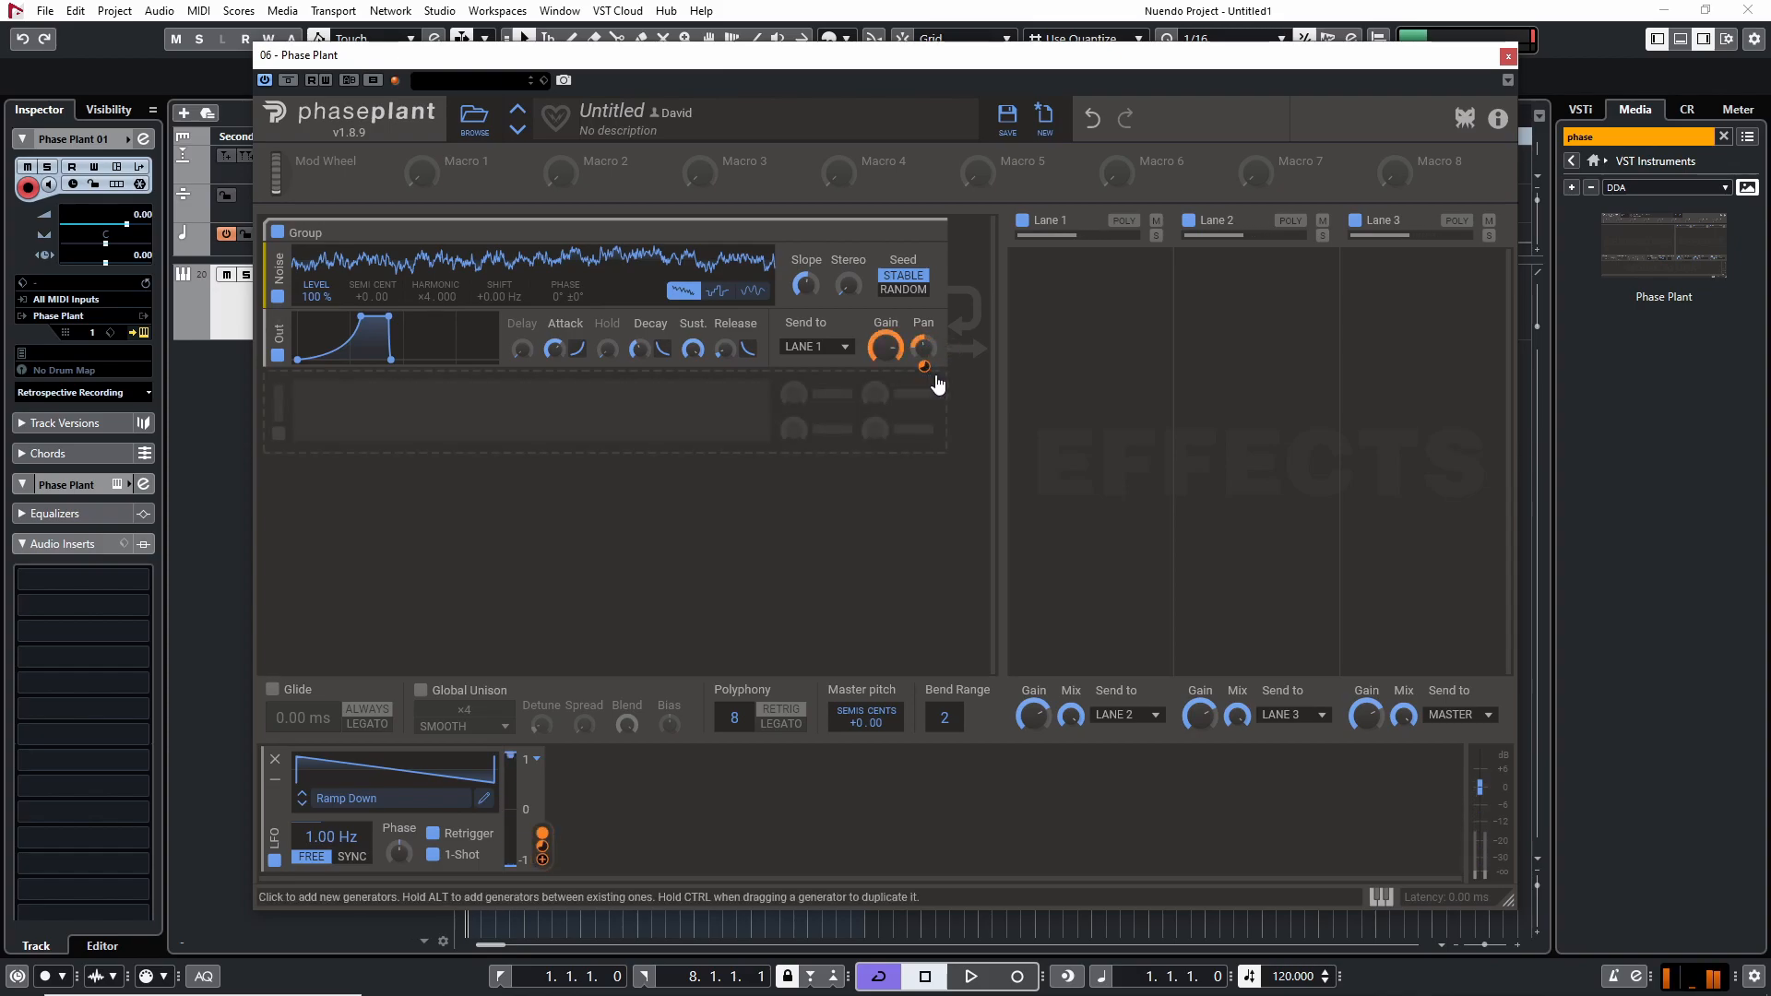
drag(925, 367, 925, 363)
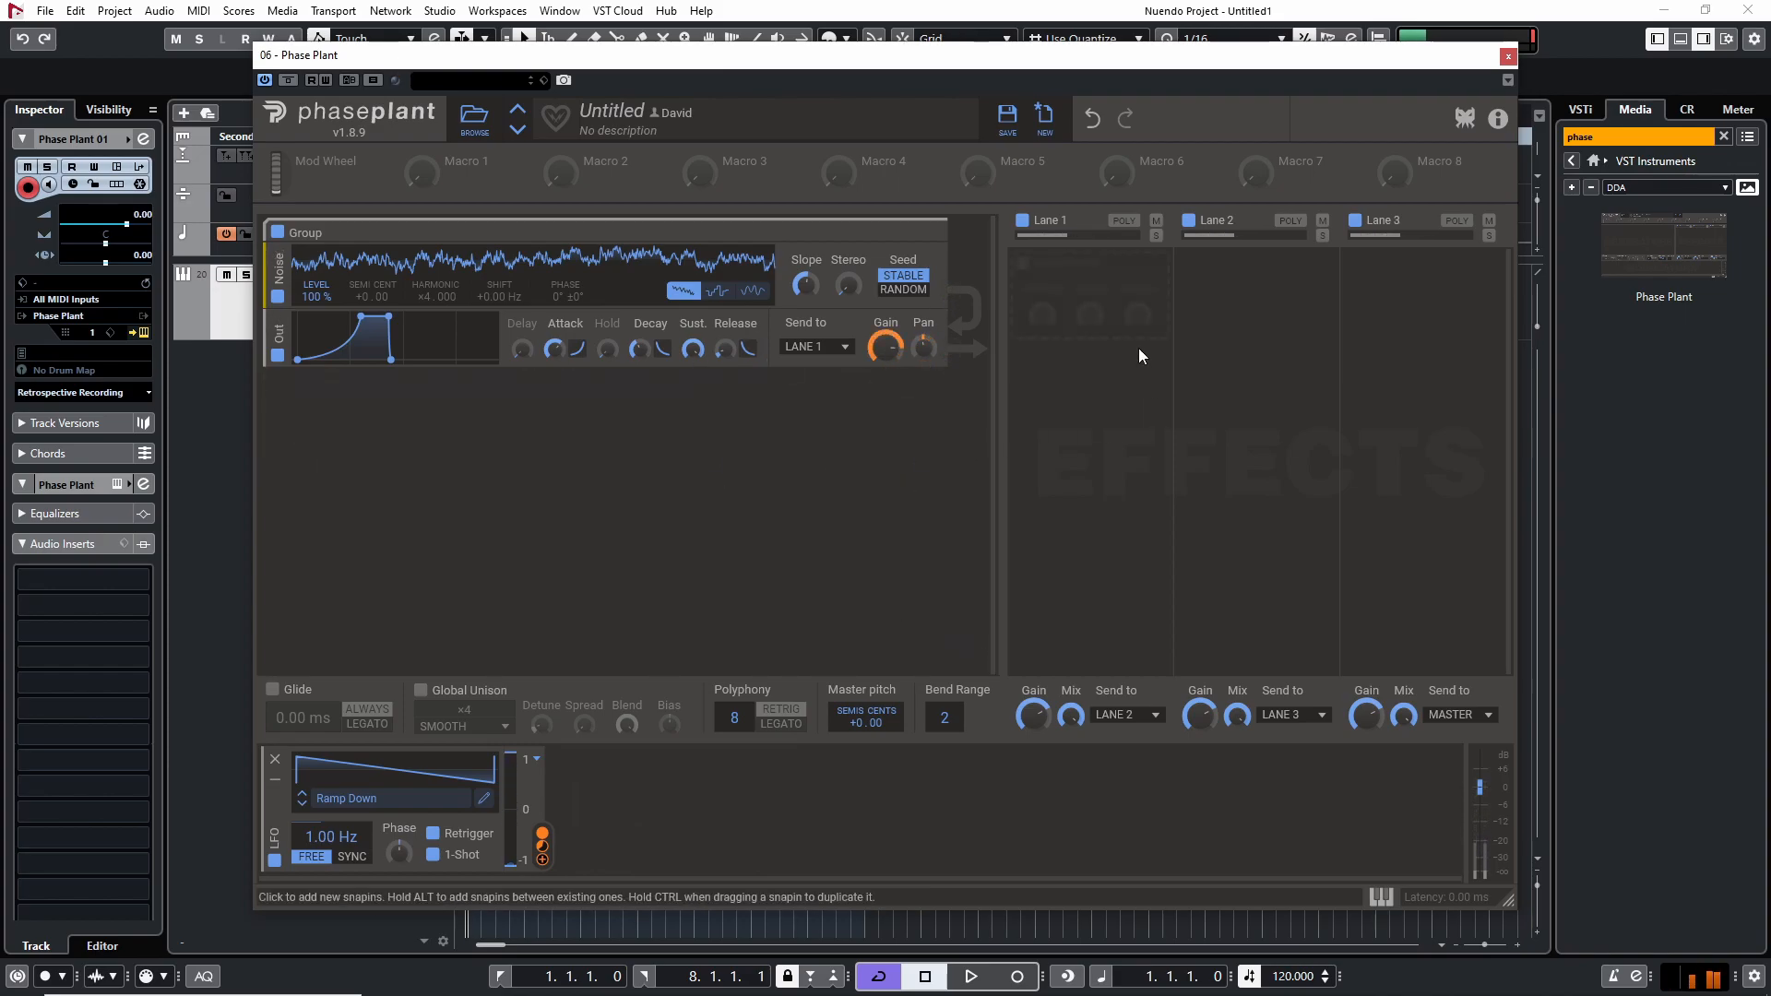
Add a 3-Band EQ to Lane 1 and lower its High gain to cut the treble.
click(1104, 301)
click(1170, 347)
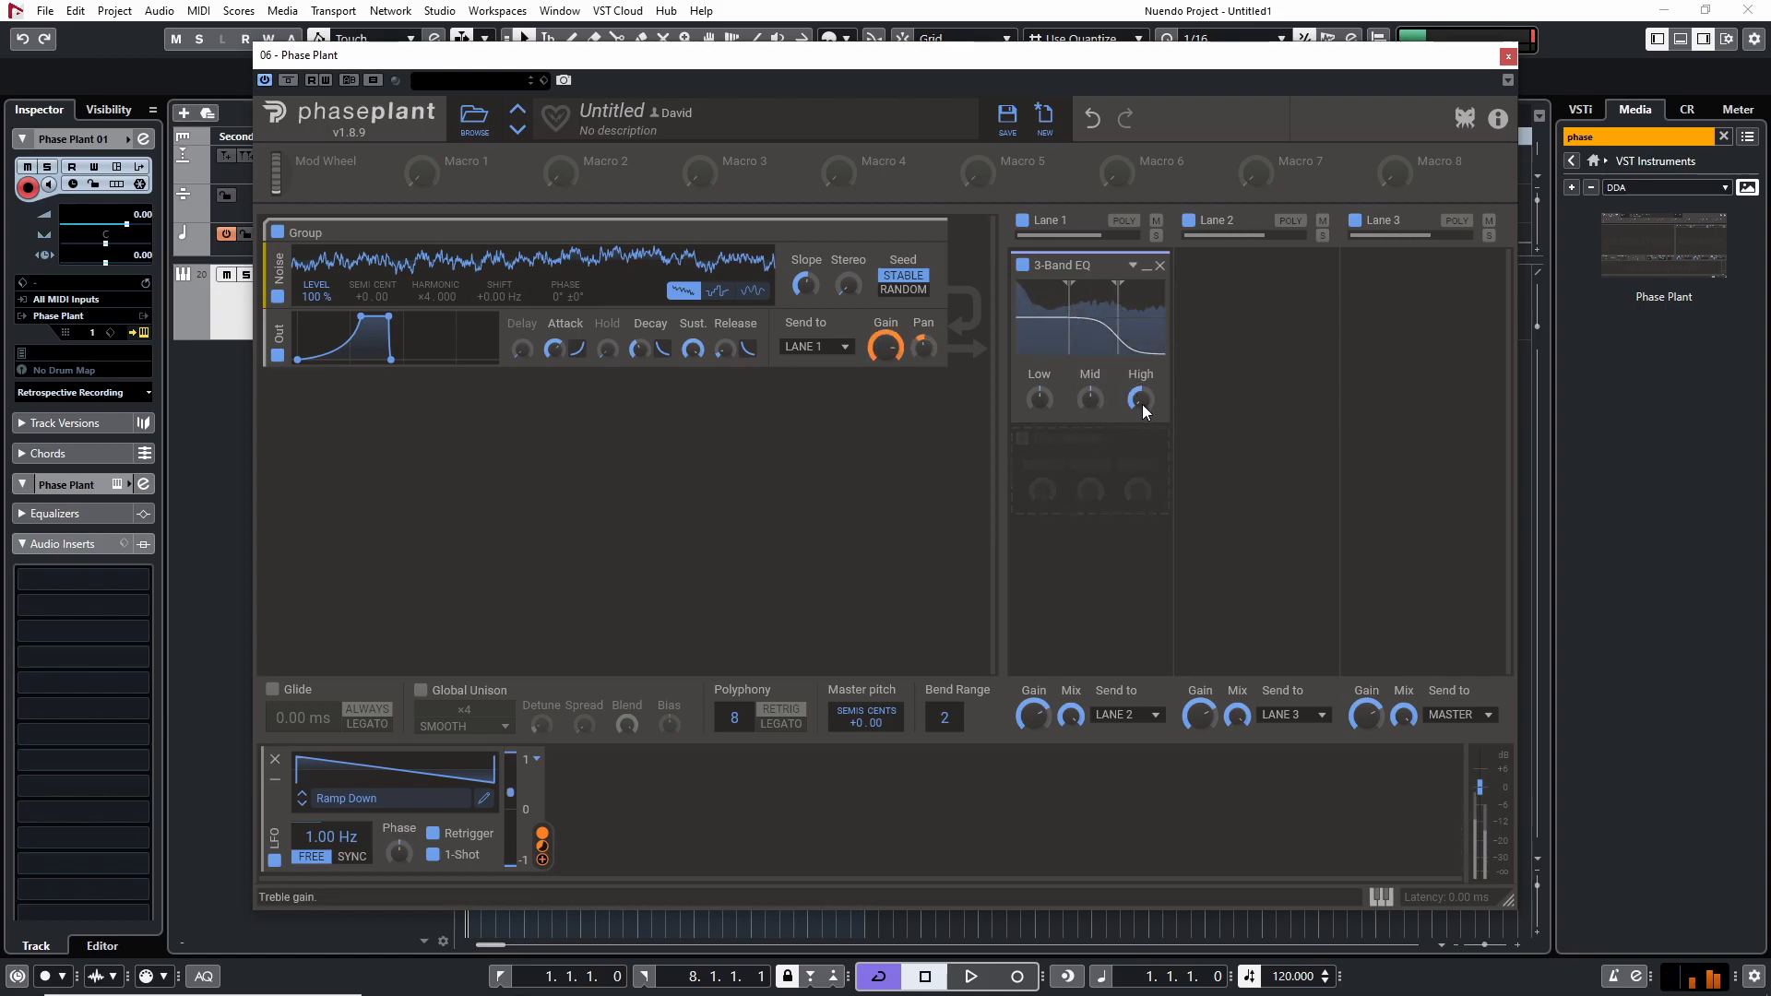
mouse_move(1142, 403)
mouse_down()
mouse_move(1142, 360)
mouse_move(1142, 396)
mouse_up()
Add a second LFO as a copy of the Ramp Down one and route it to the 3-Band EQ's High gain.
click(683, 799)
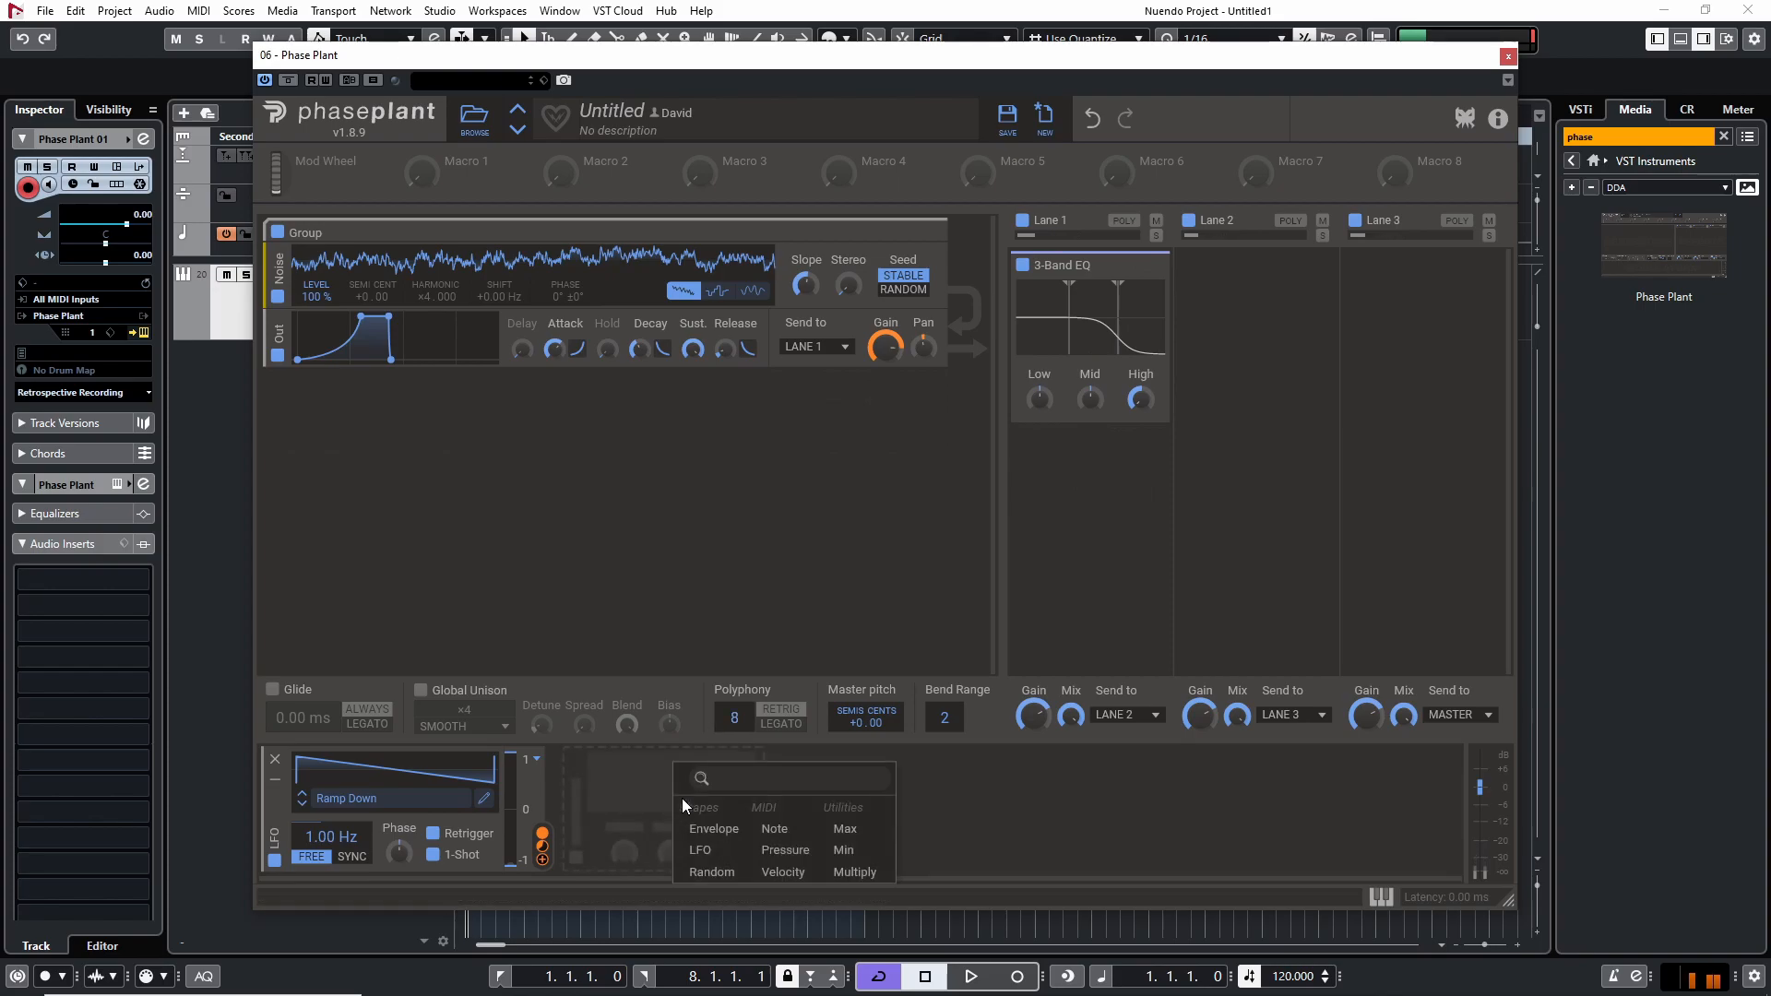
click(706, 849)
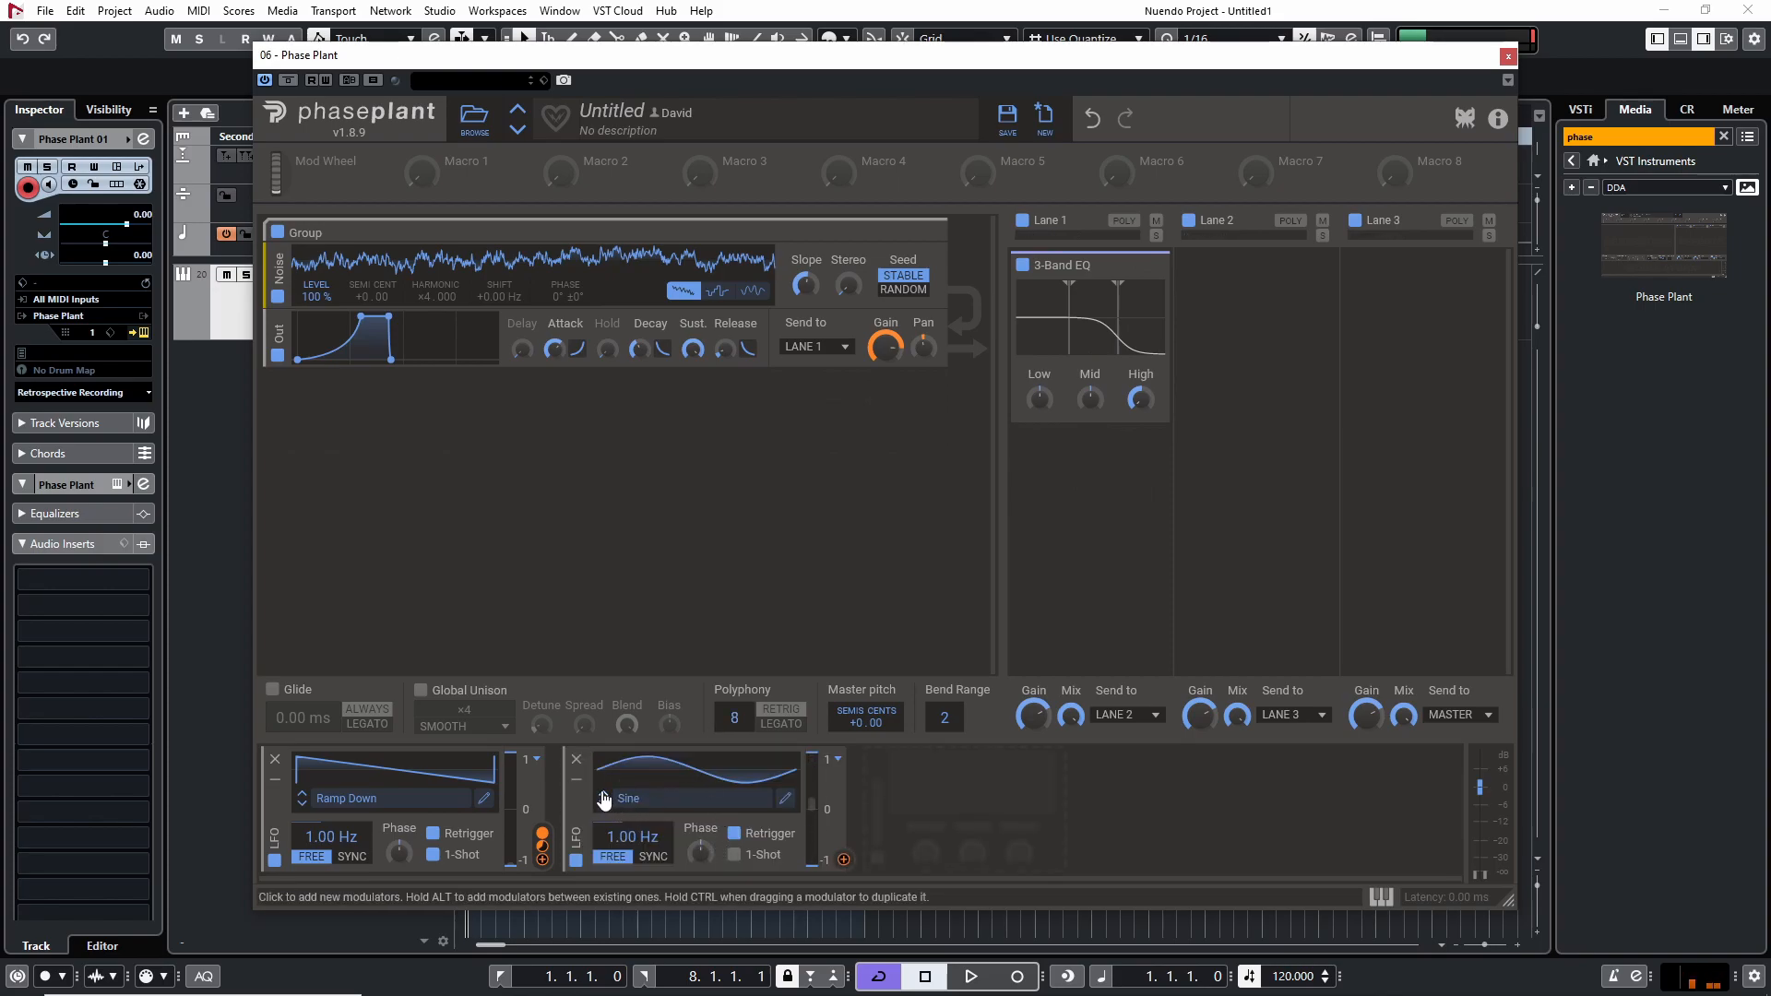
click(576, 758)
drag(291, 786, 617, 799)
click(844, 859)
click(1141, 418)
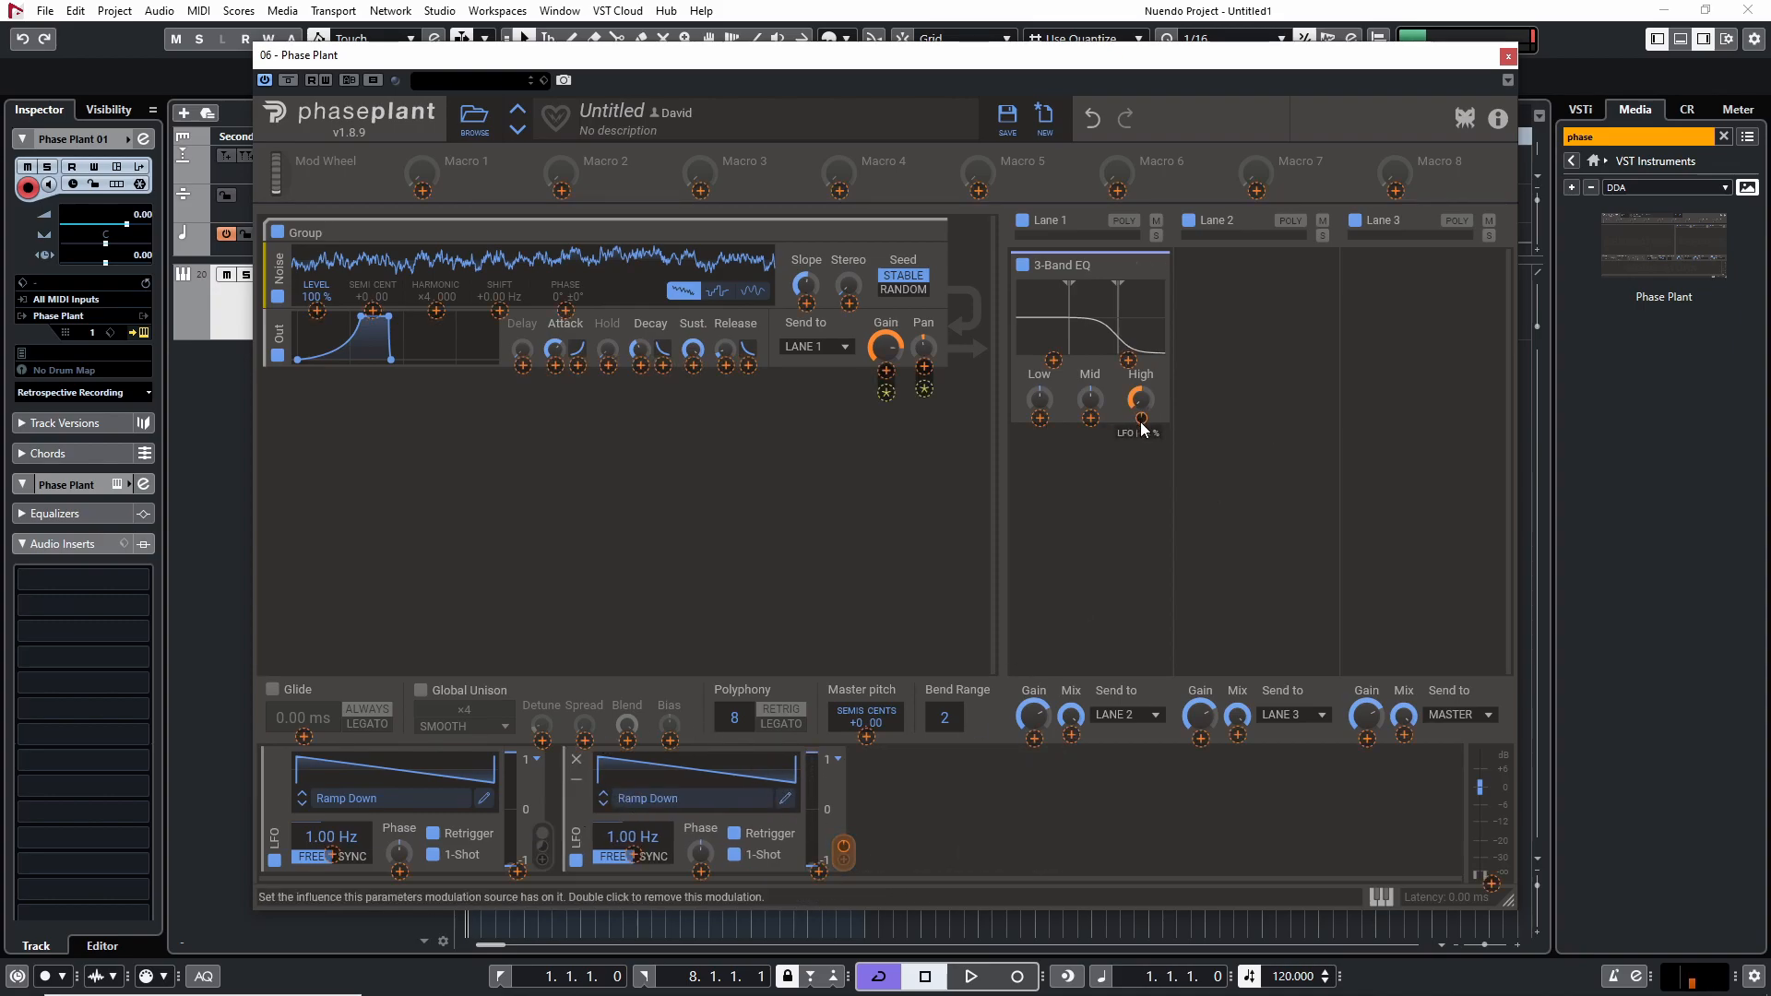
Try Unipolar, Inverted and Bipolar output on the second LFO while adjusting its modulation of the EQ's High gain.
click(839, 759)
click(876, 797)
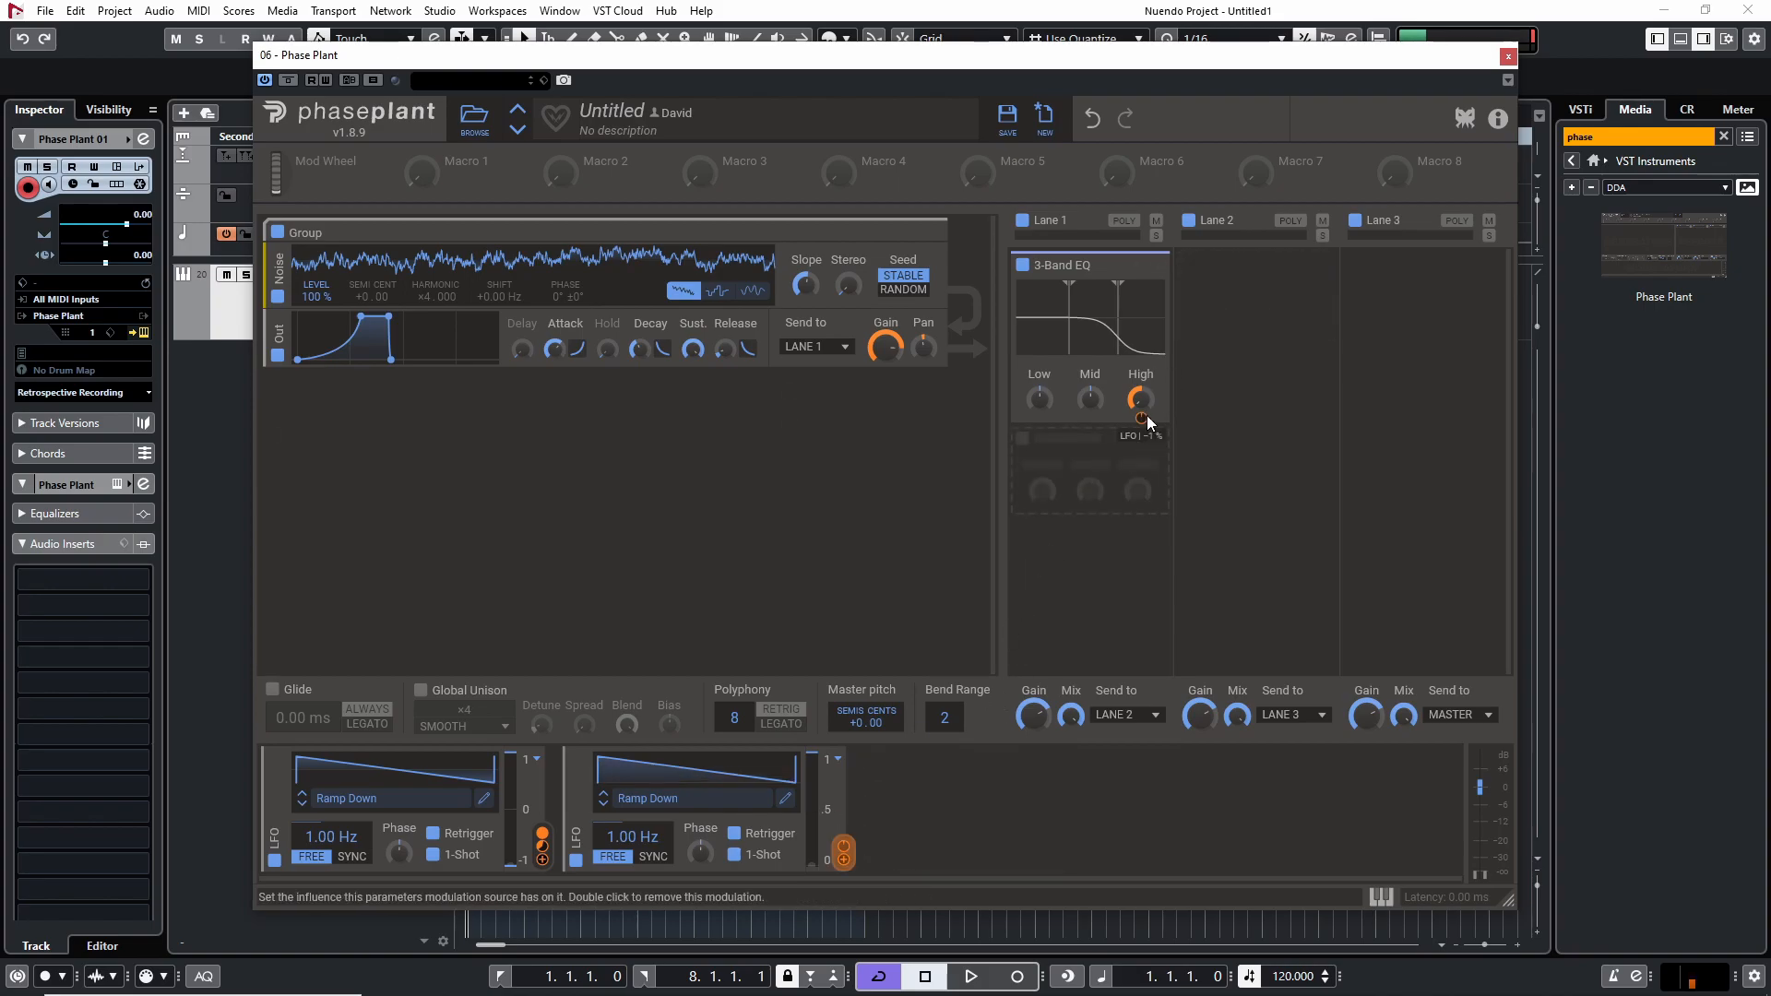
mouse_move(1141, 419)
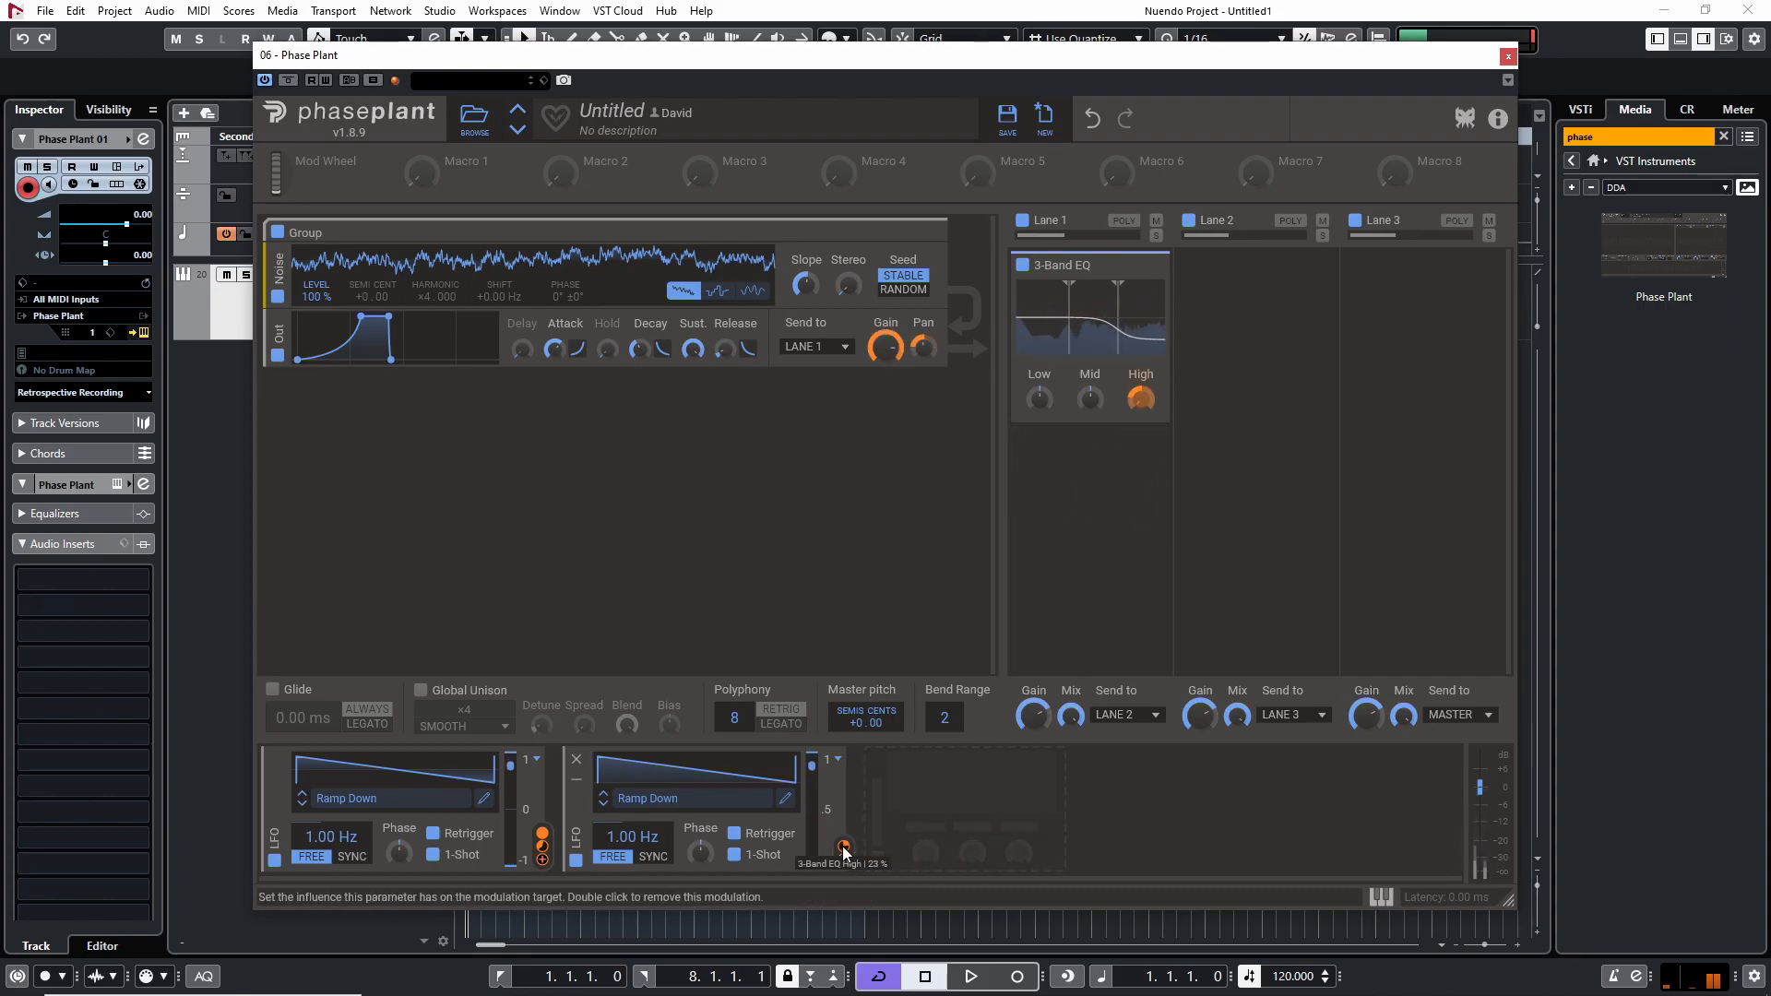
drag(1144, 413, 1146, 397)
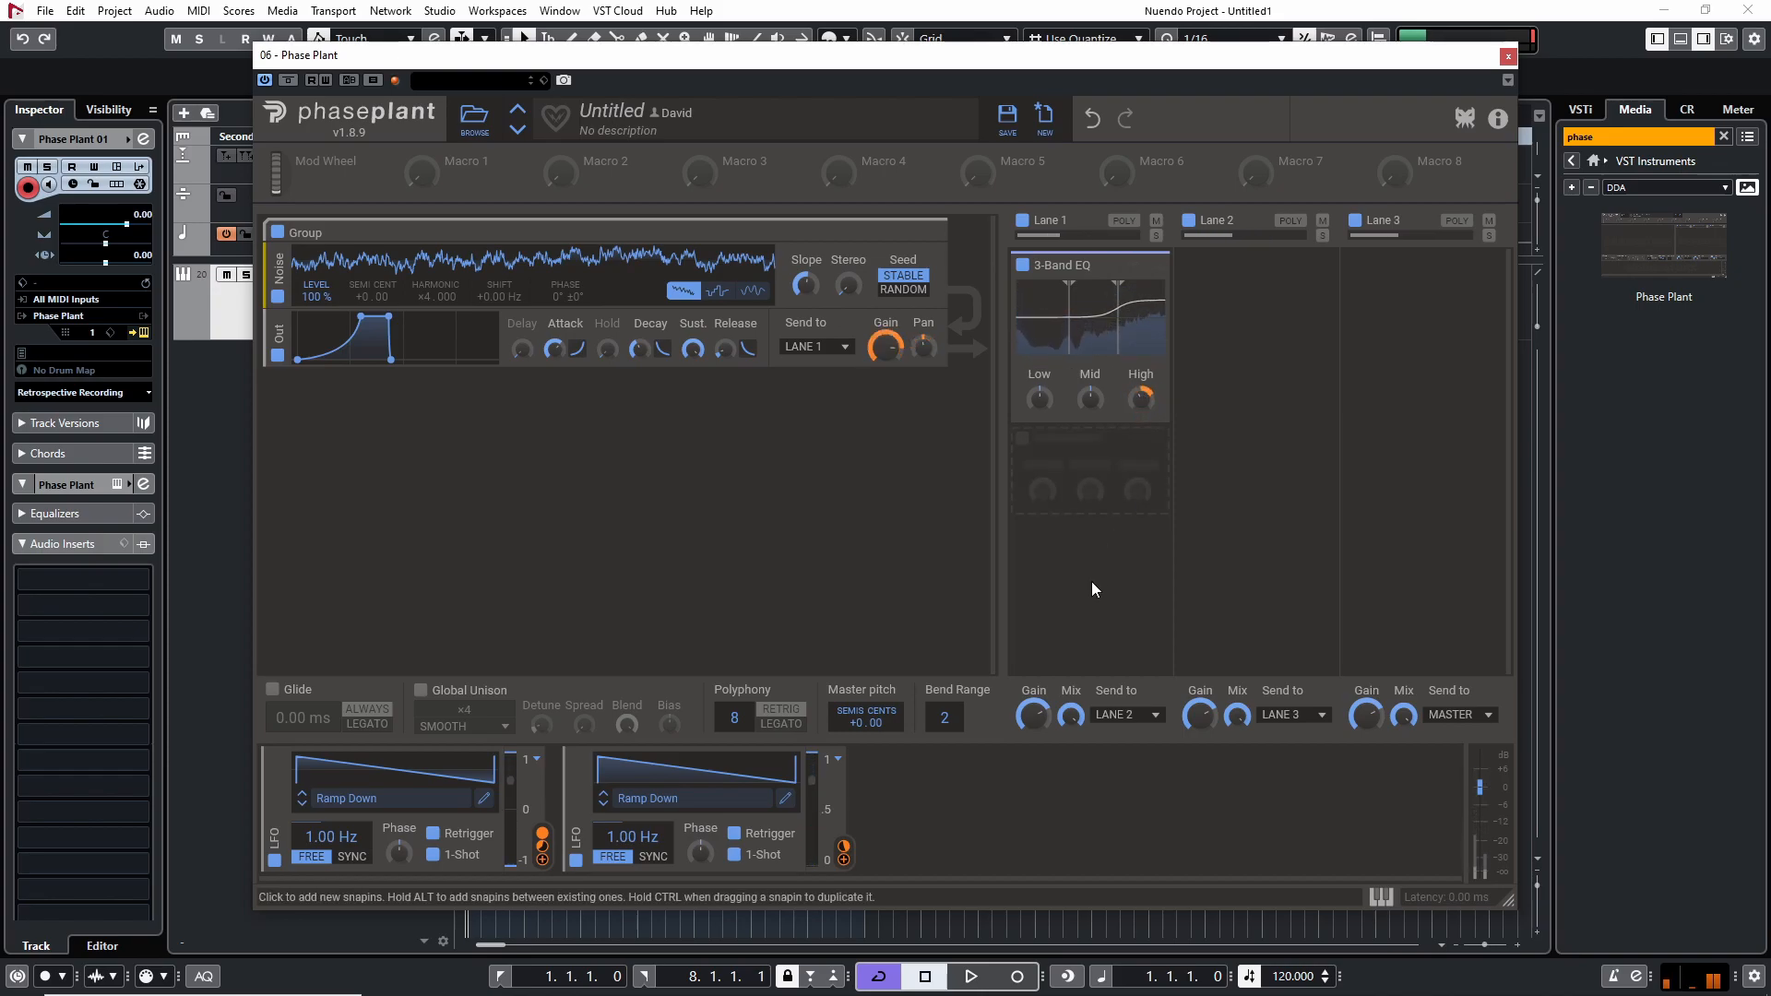
click(838, 758)
click(874, 815)
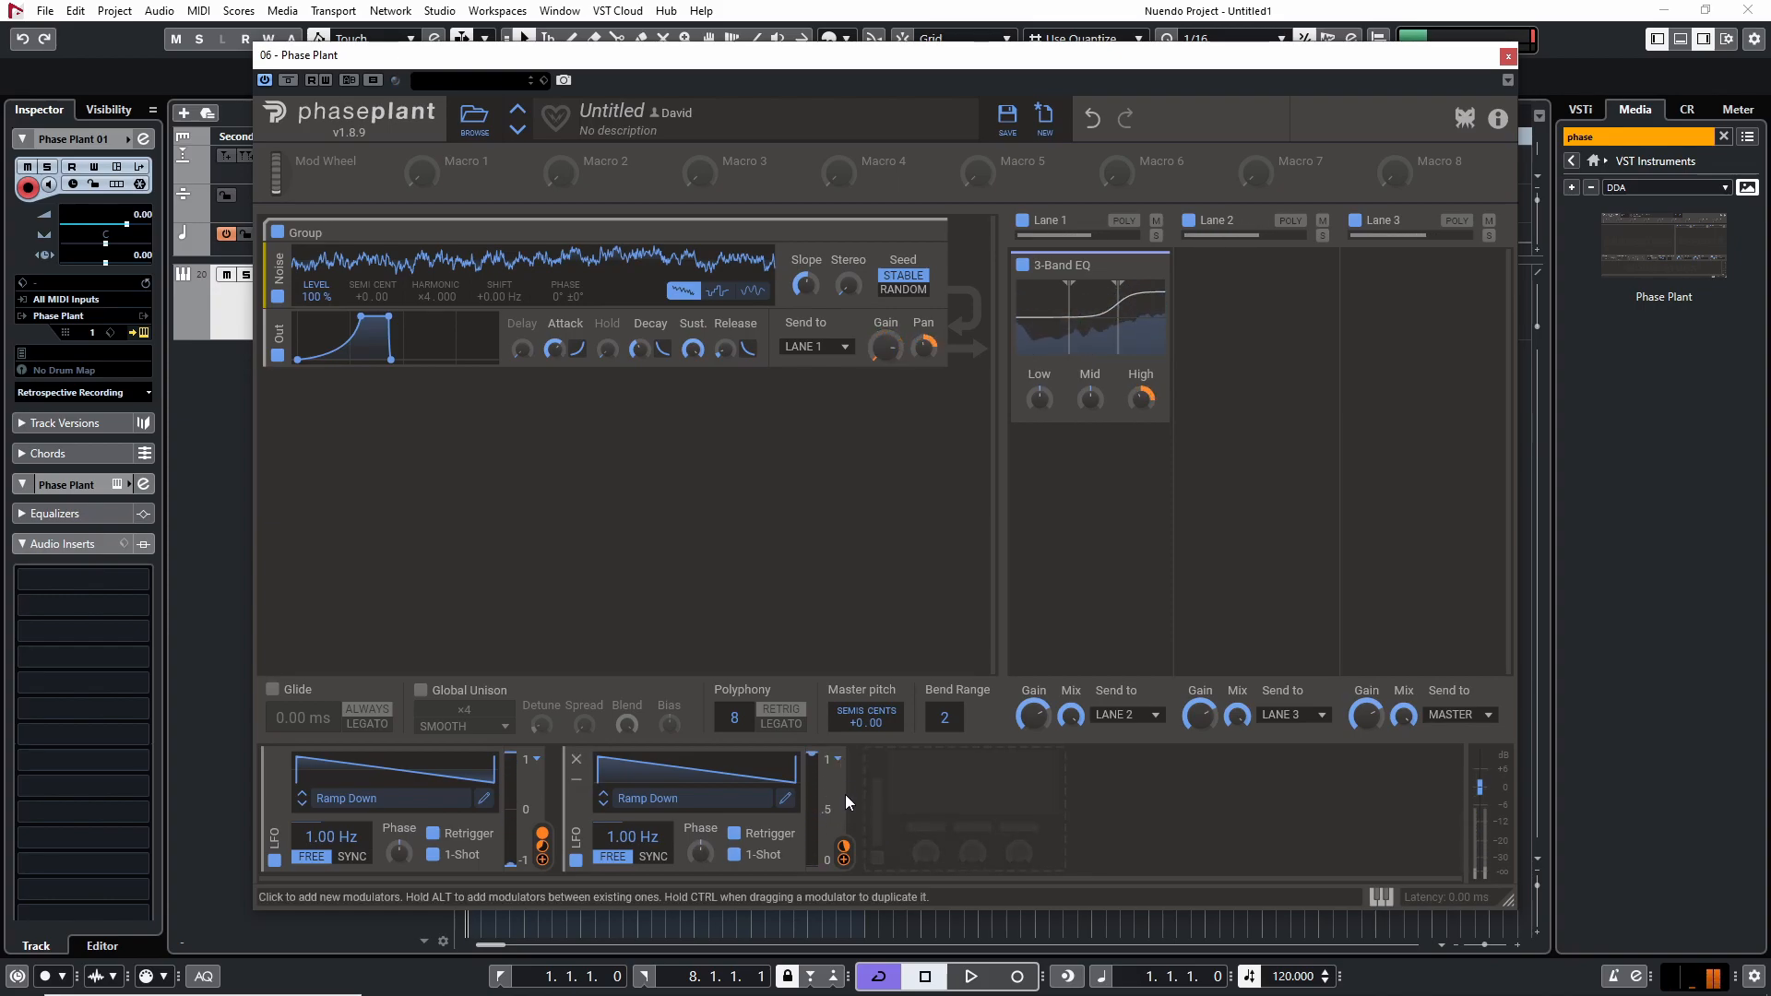
click(836, 760)
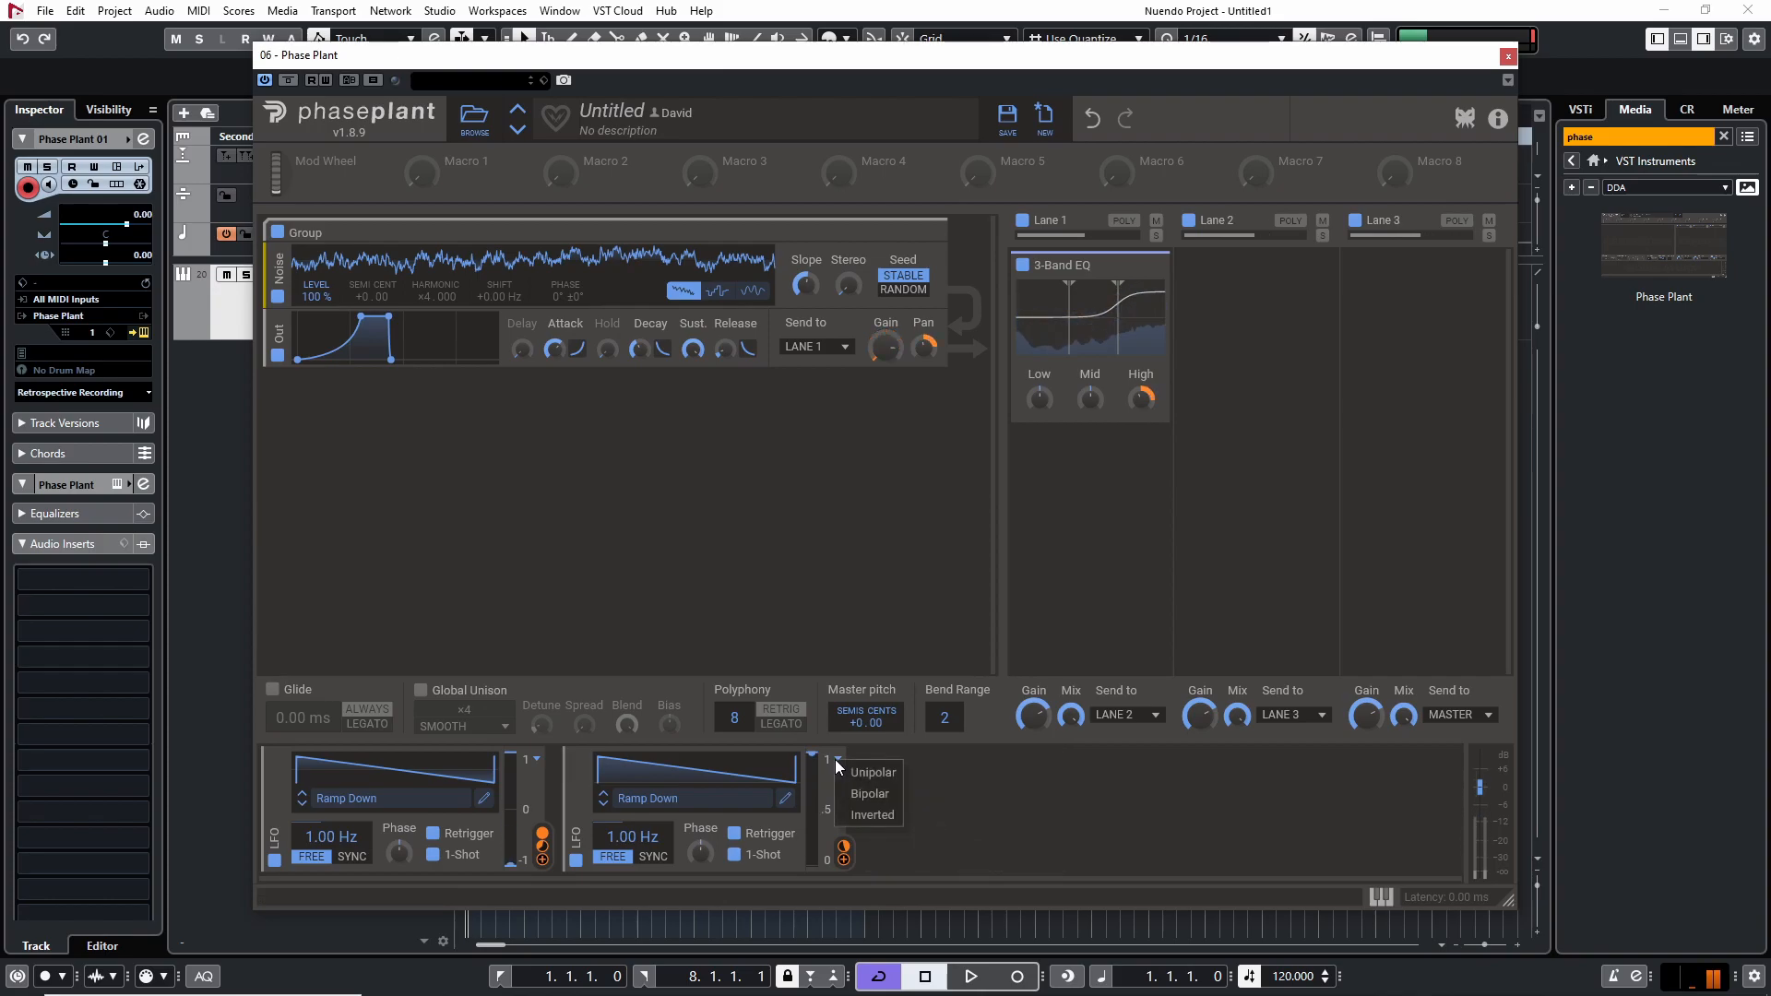
click(877, 802)
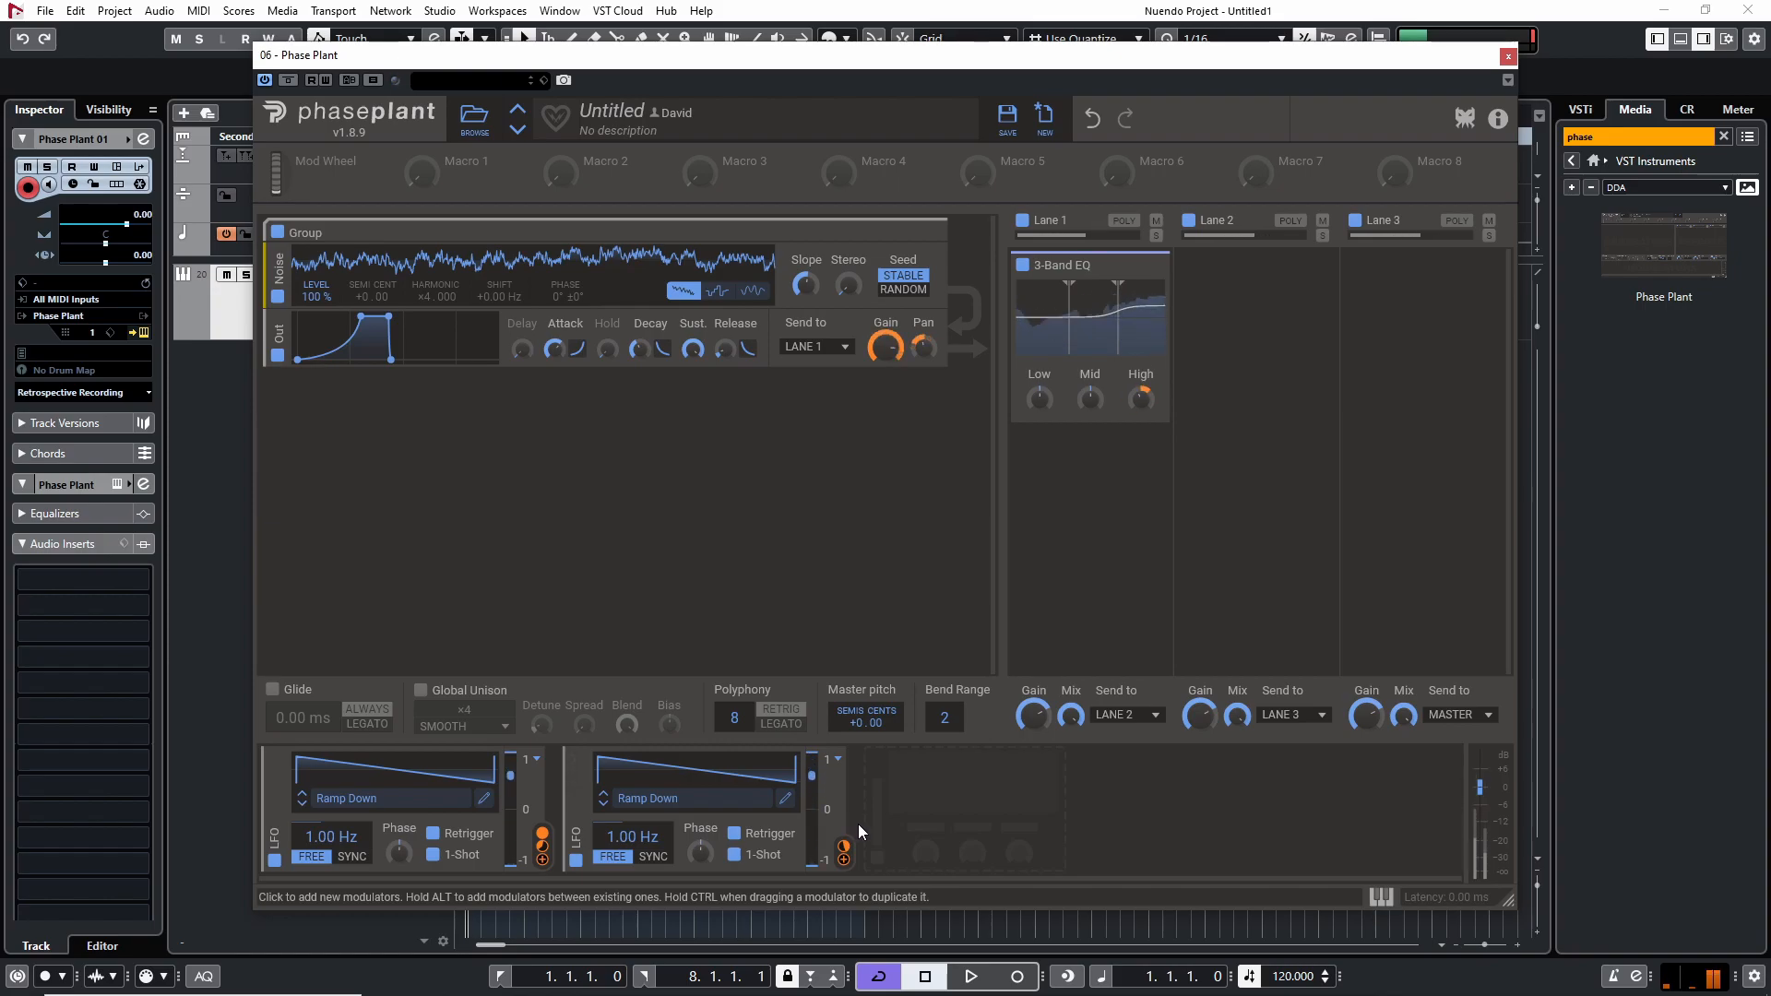
Remove the modulation from the EQ's High gain and delete the second LFO.
drag(1141, 399, 1142, 421)
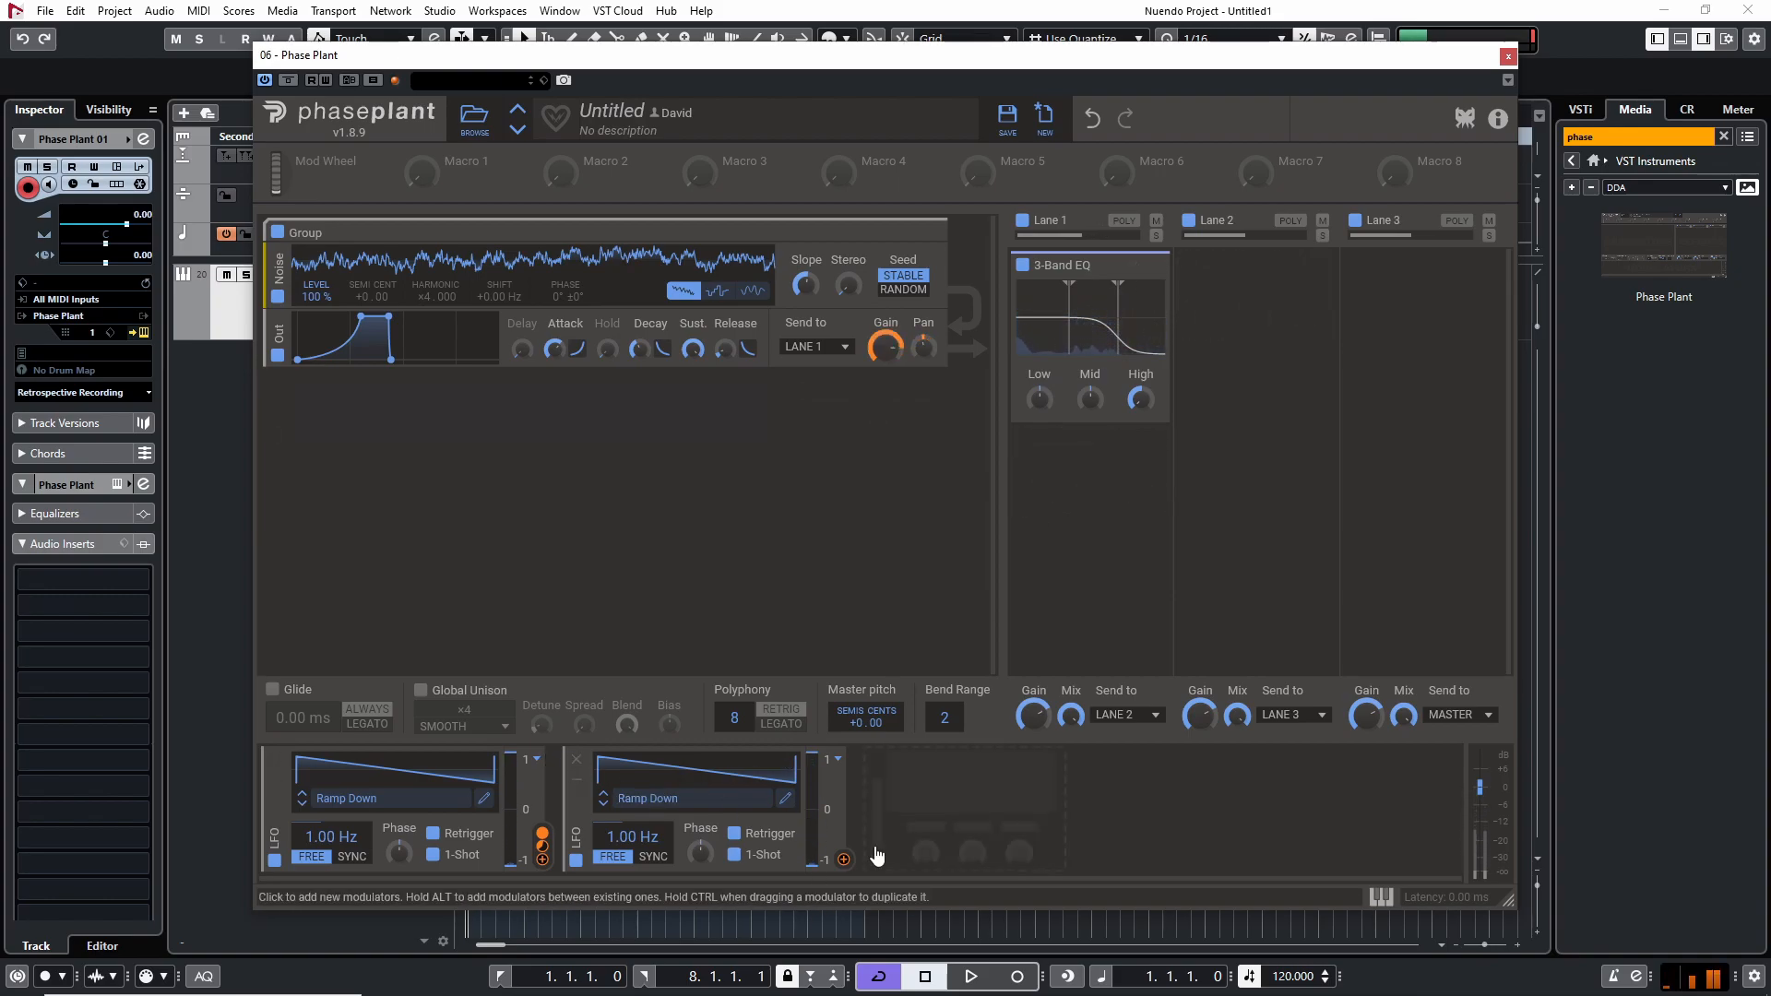
click(577, 762)
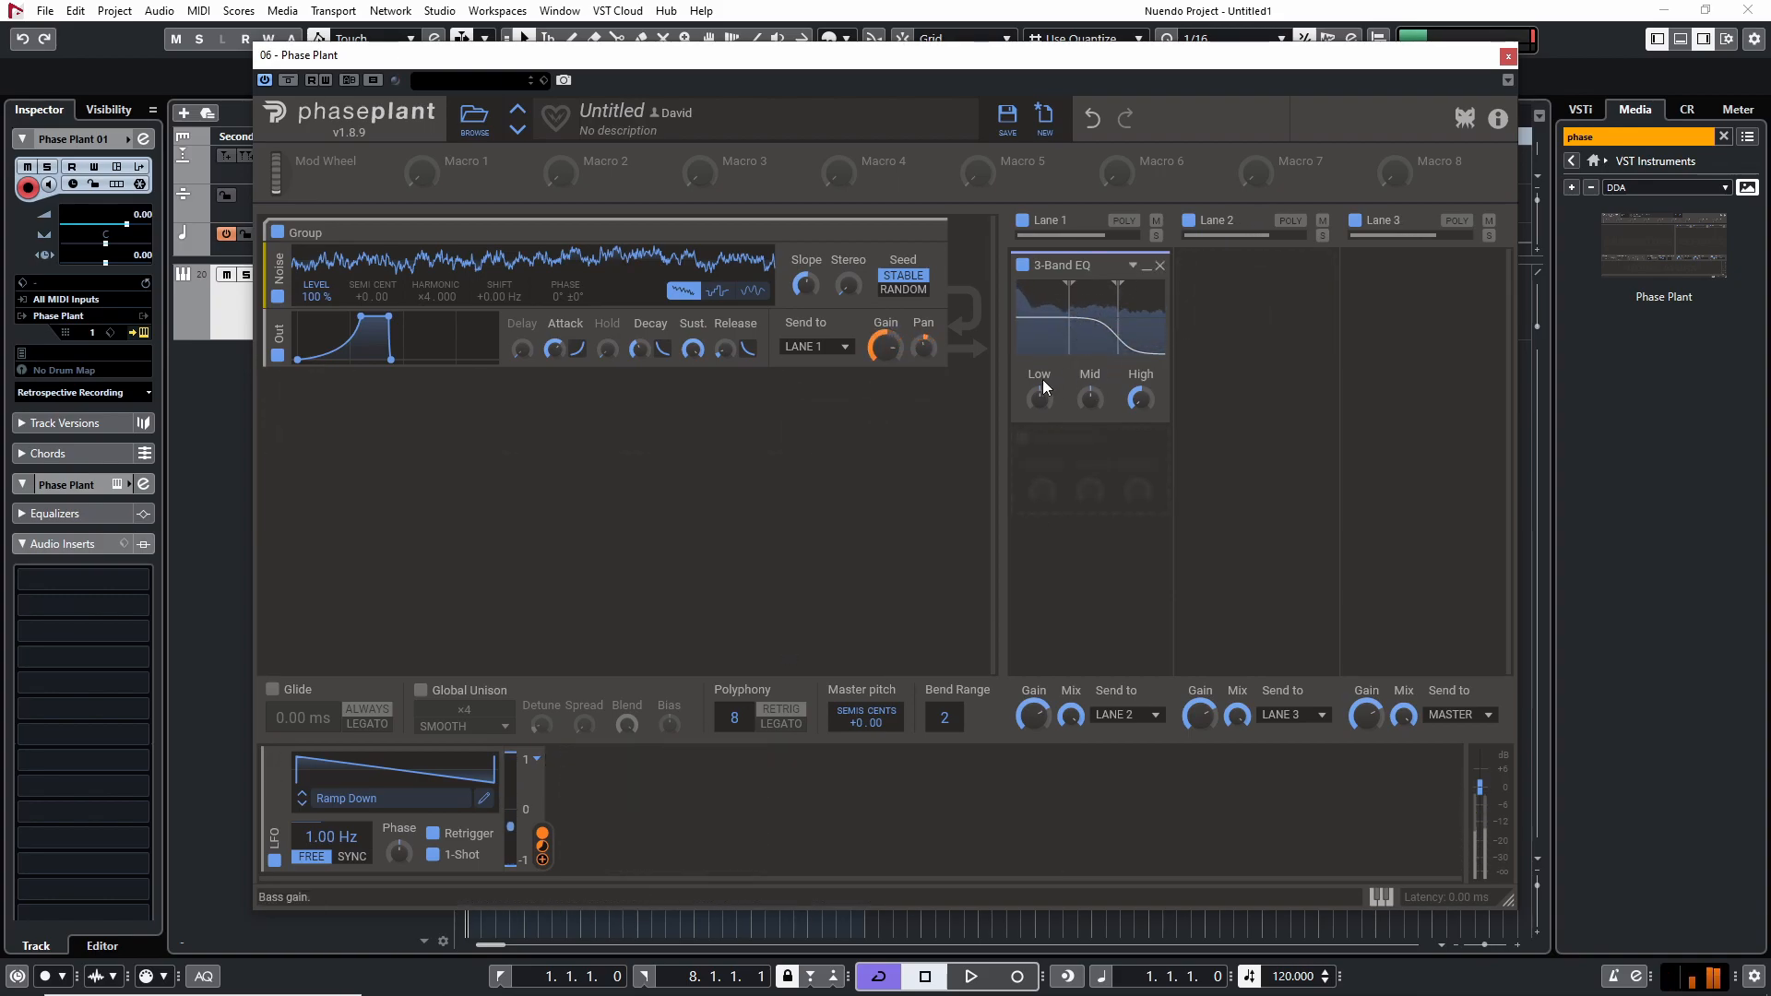
Route the Ramp Down LFO to the 3-Band EQ's low crossover frequency and Low gain, adjusting the Low modulation amount.
mouse_move(542, 859)
mouse_down()
mouse_move(1059, 379)
mouse_move(1055, 358)
mouse_move(1055, 392)
mouse_move(1090, 281)
mouse_up()
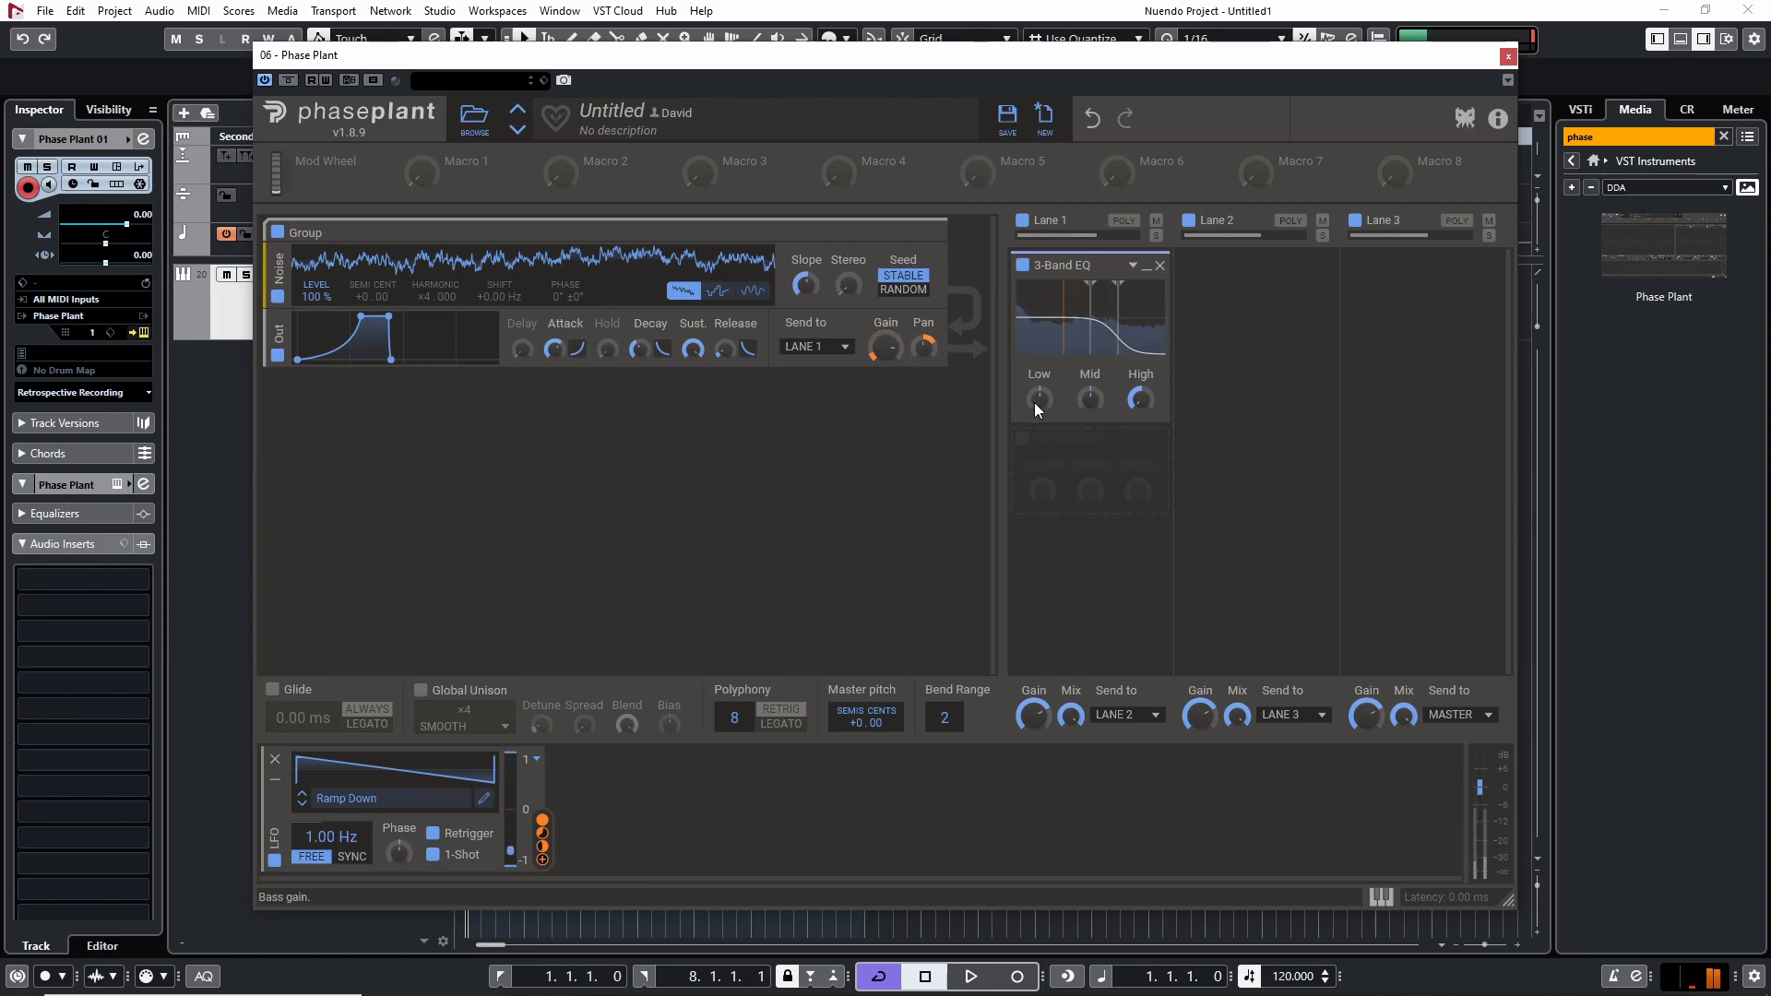
drag(543, 860, 1045, 418)
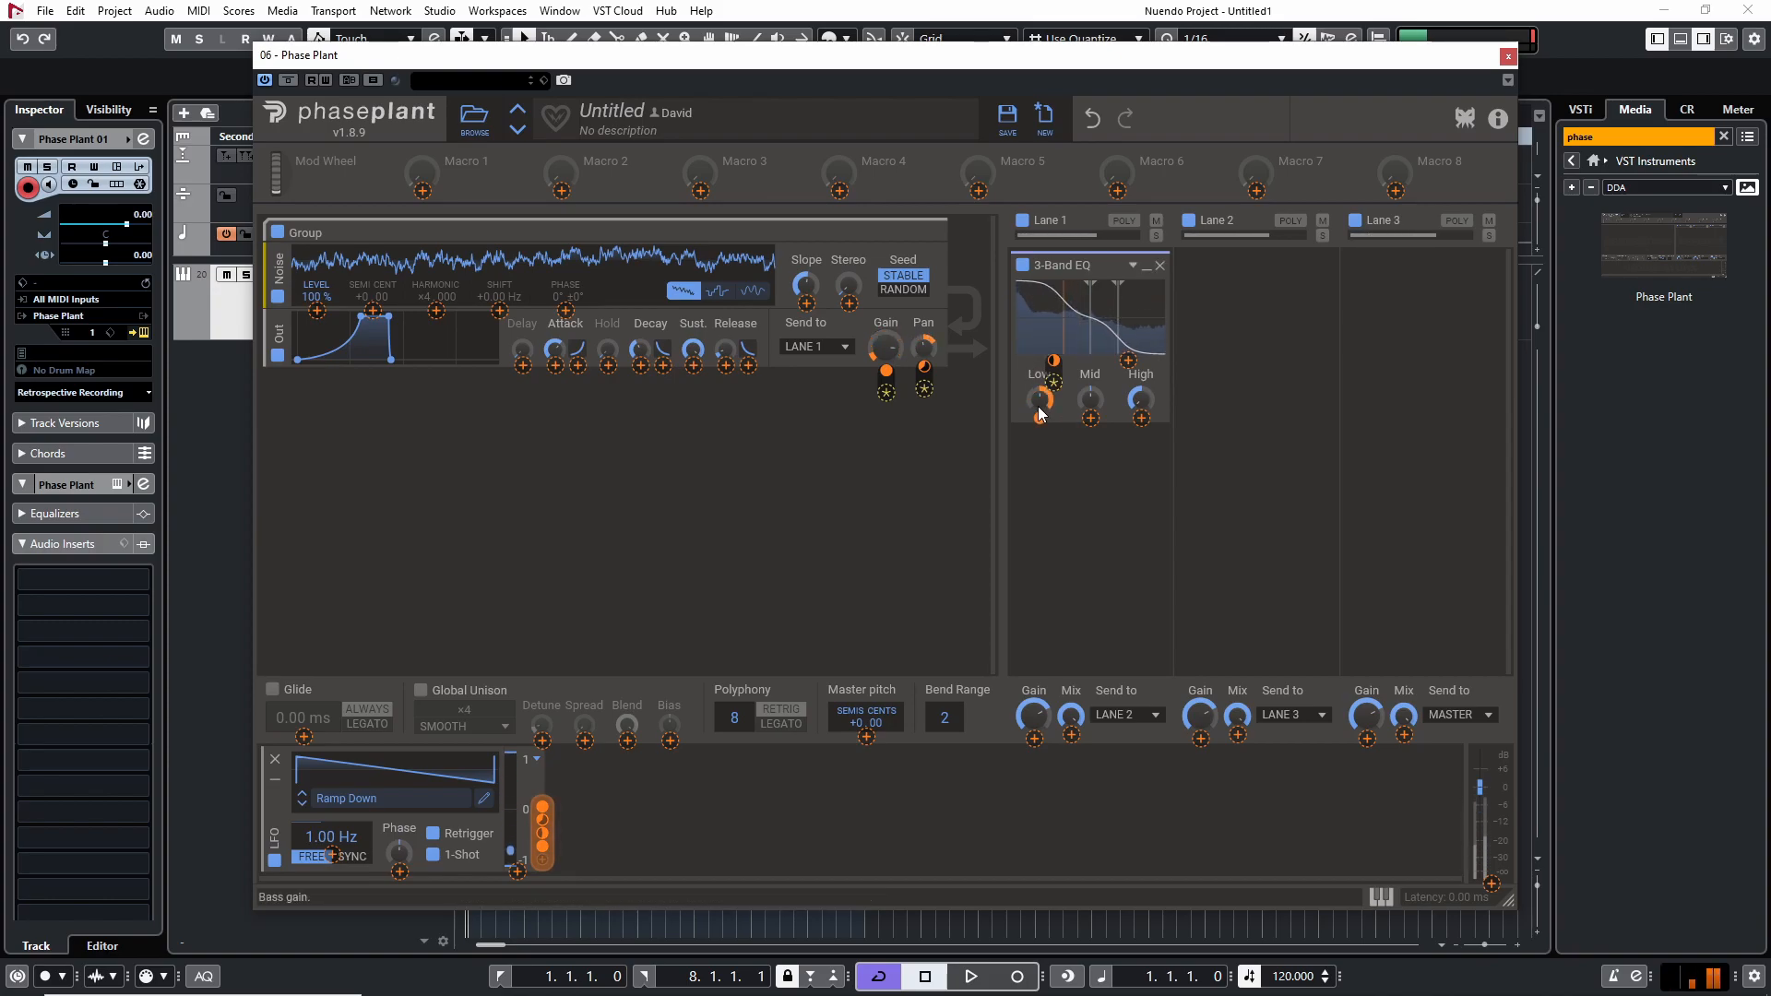
click(1060, 450)
mouse_move(1046, 401)
drag(1040, 419, 1041, 423)
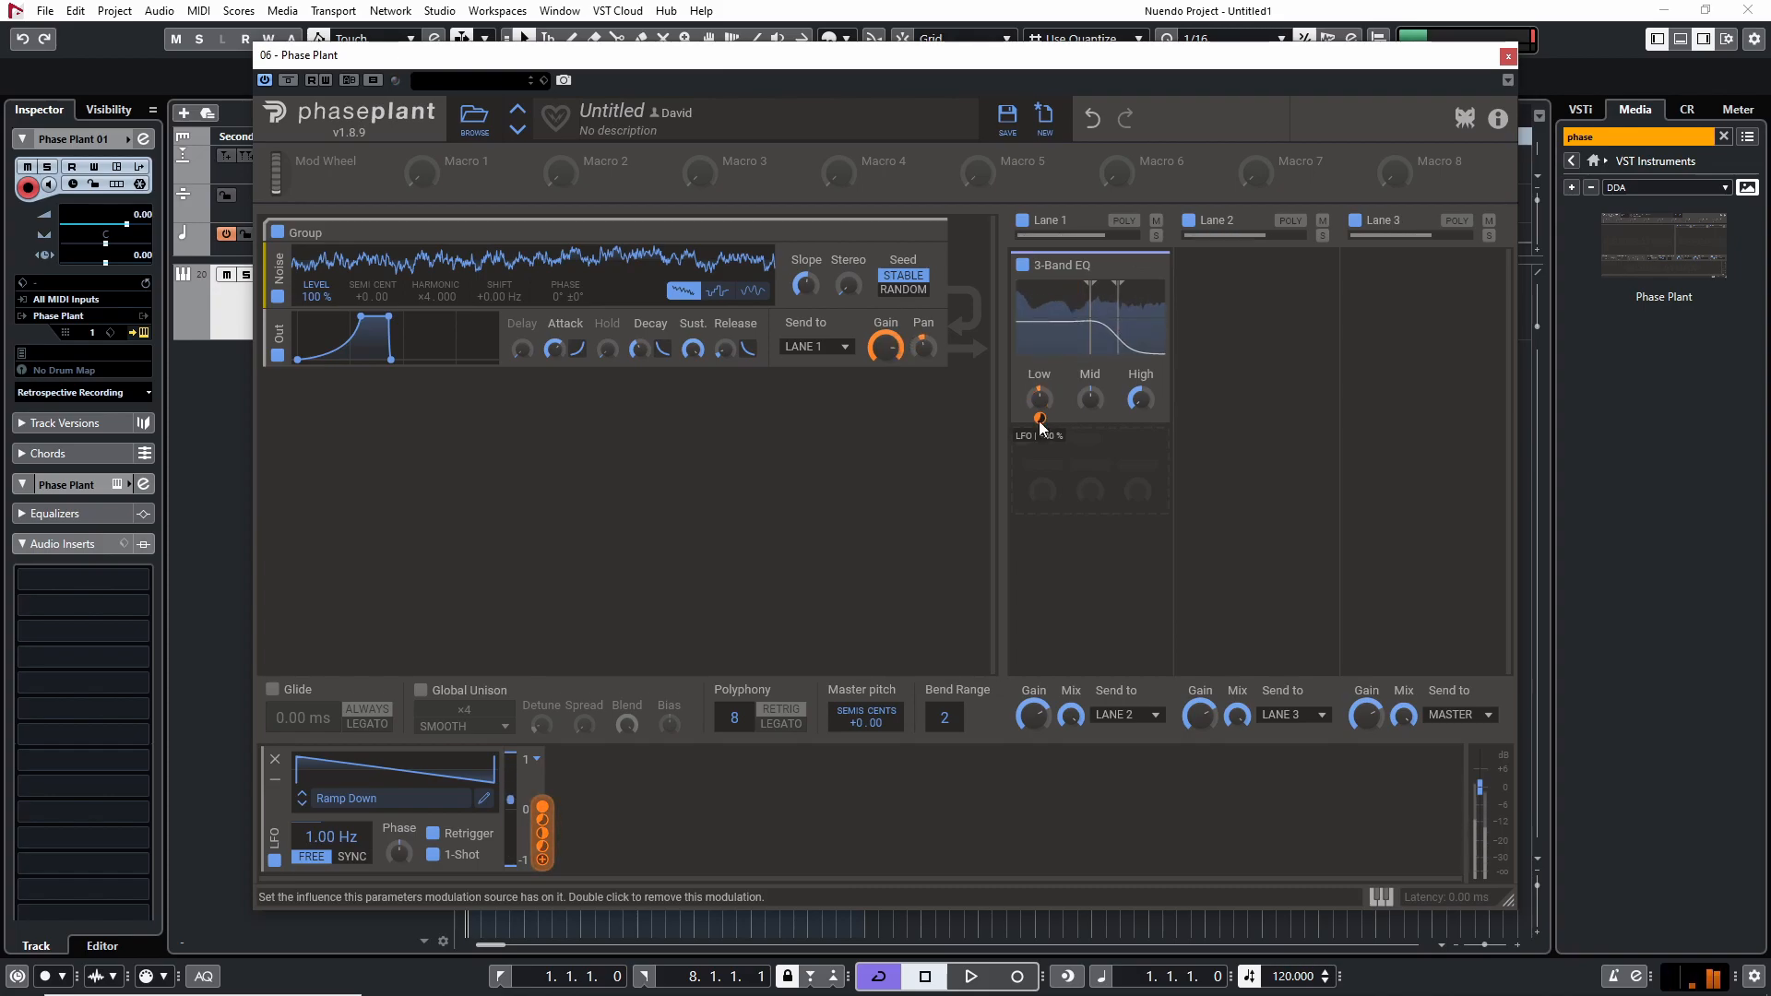
Lower the 3-Band EQ's Mid gain and modulate it with a new Envelope modulator.
mouse_move(1094, 406)
mouse_down()
mouse_move(1095, 368)
mouse_move(1094, 440)
mouse_move(1089, 393)
mouse_up()
click(601, 835)
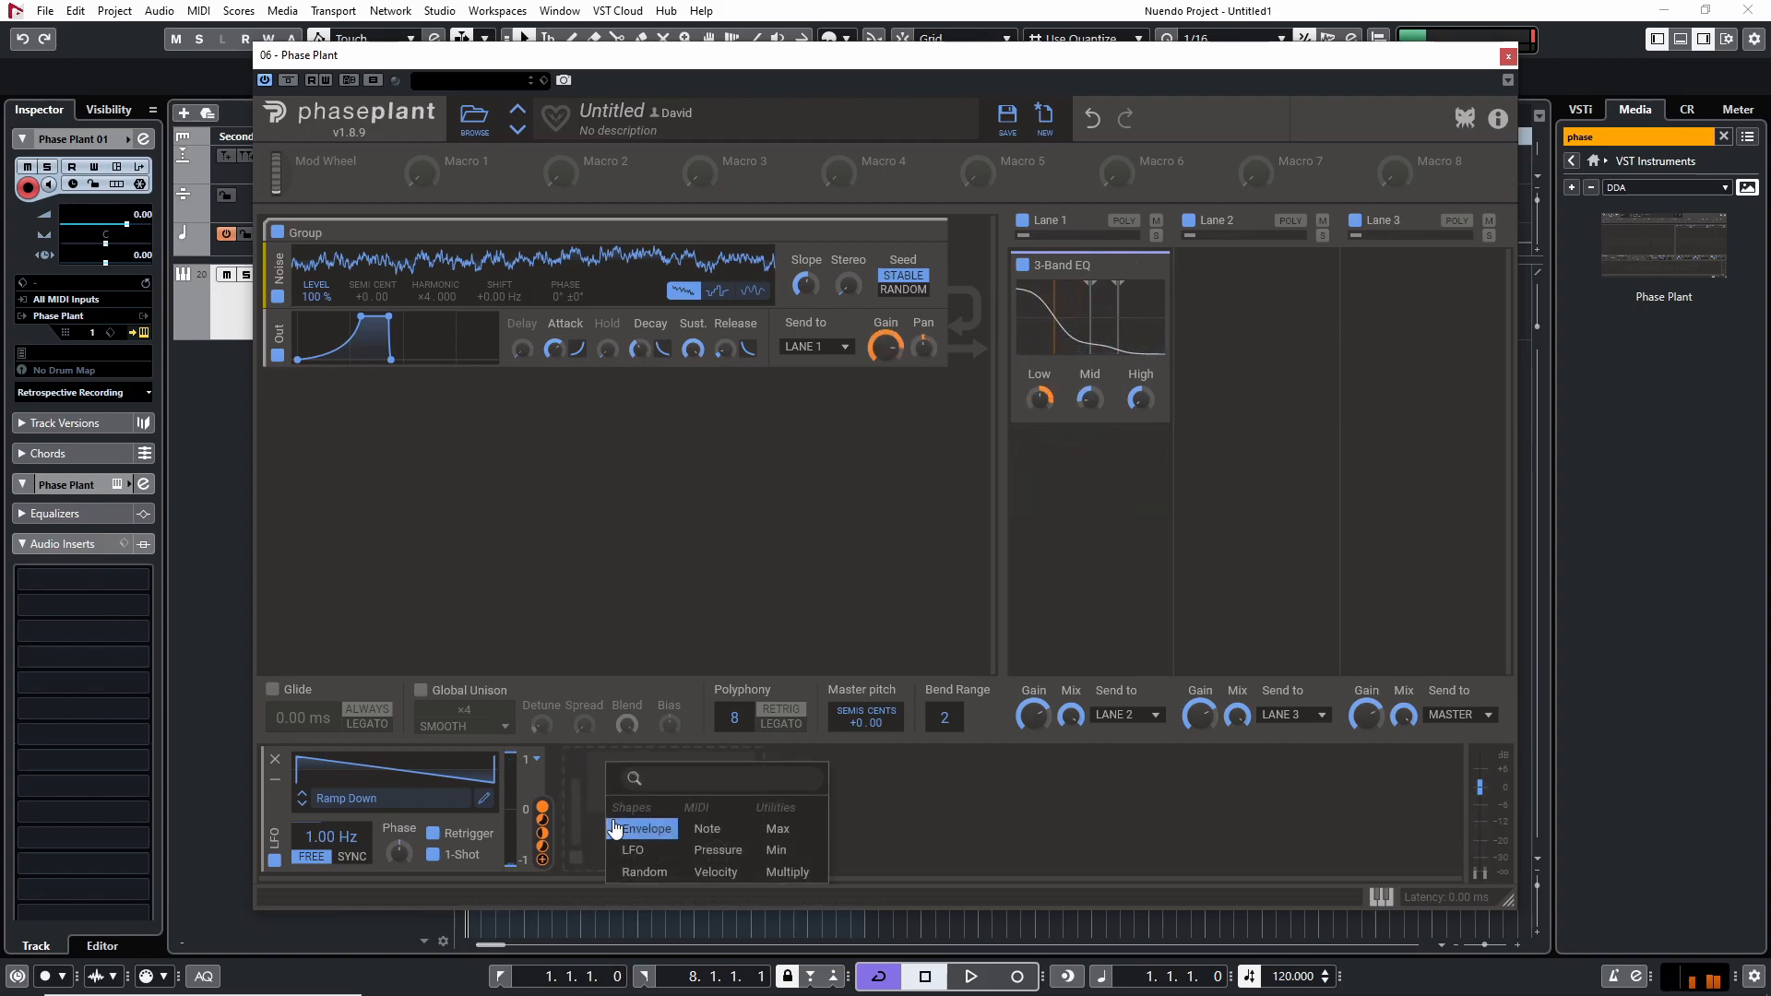
click(648, 833)
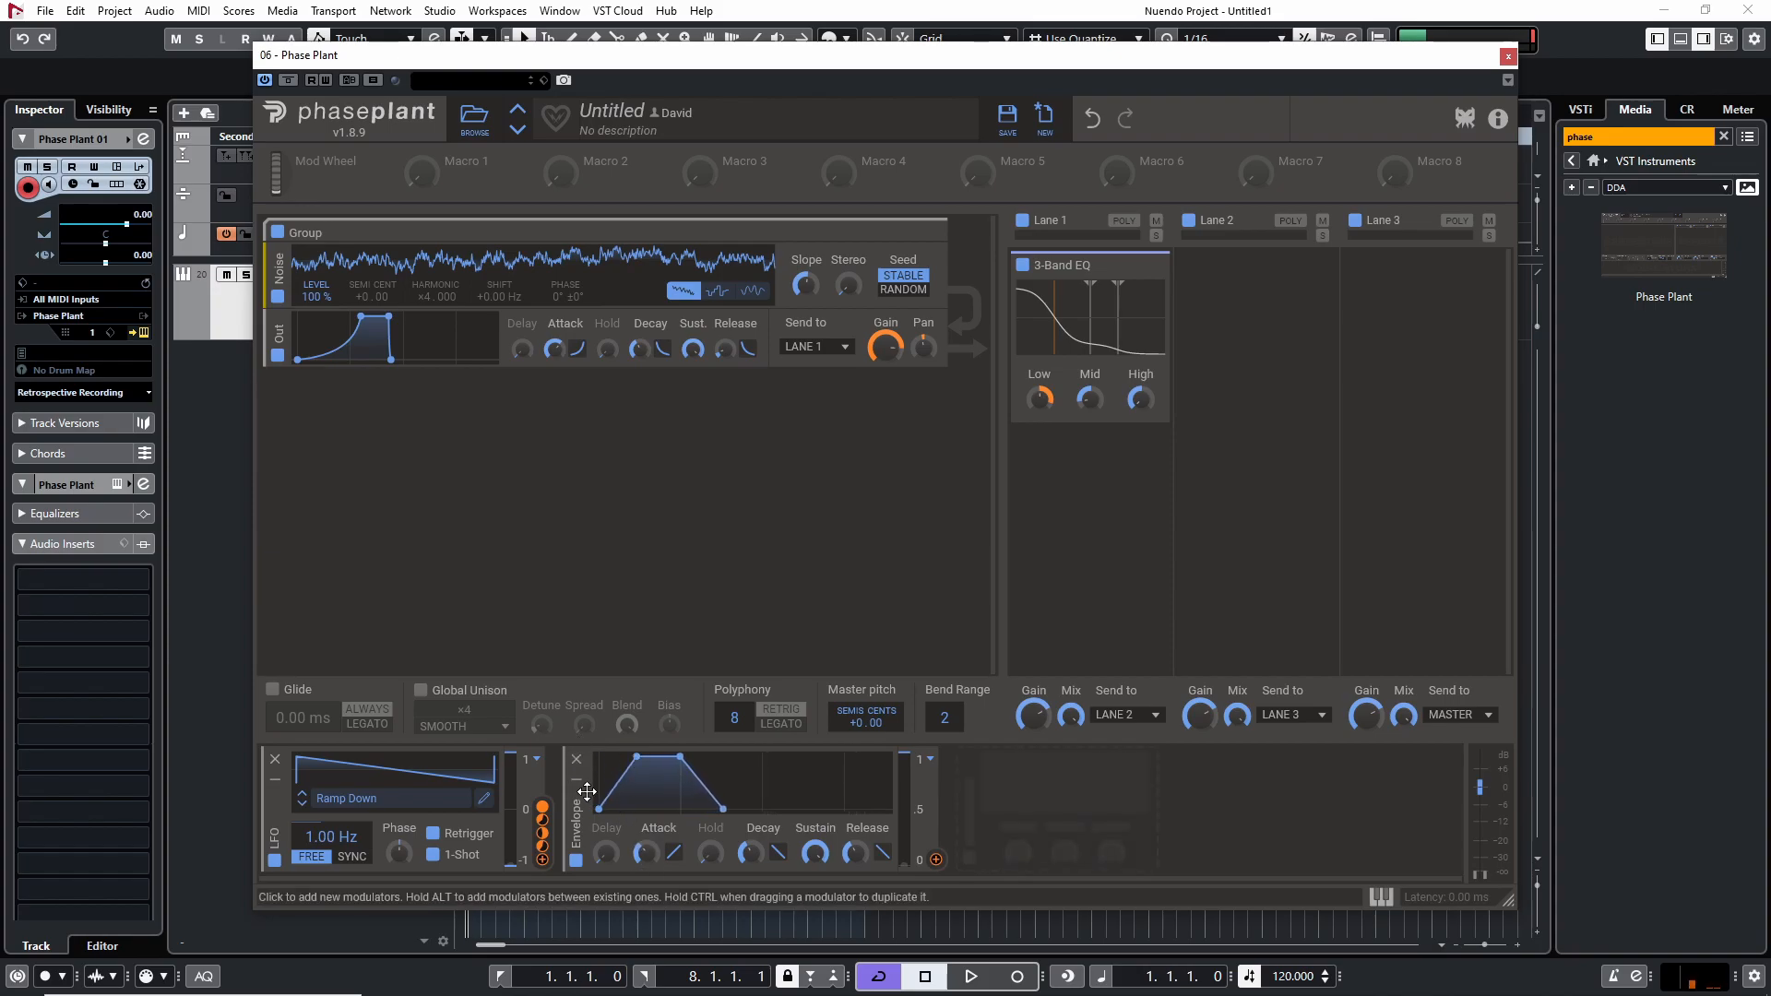
drag(935, 859, 1091, 404)
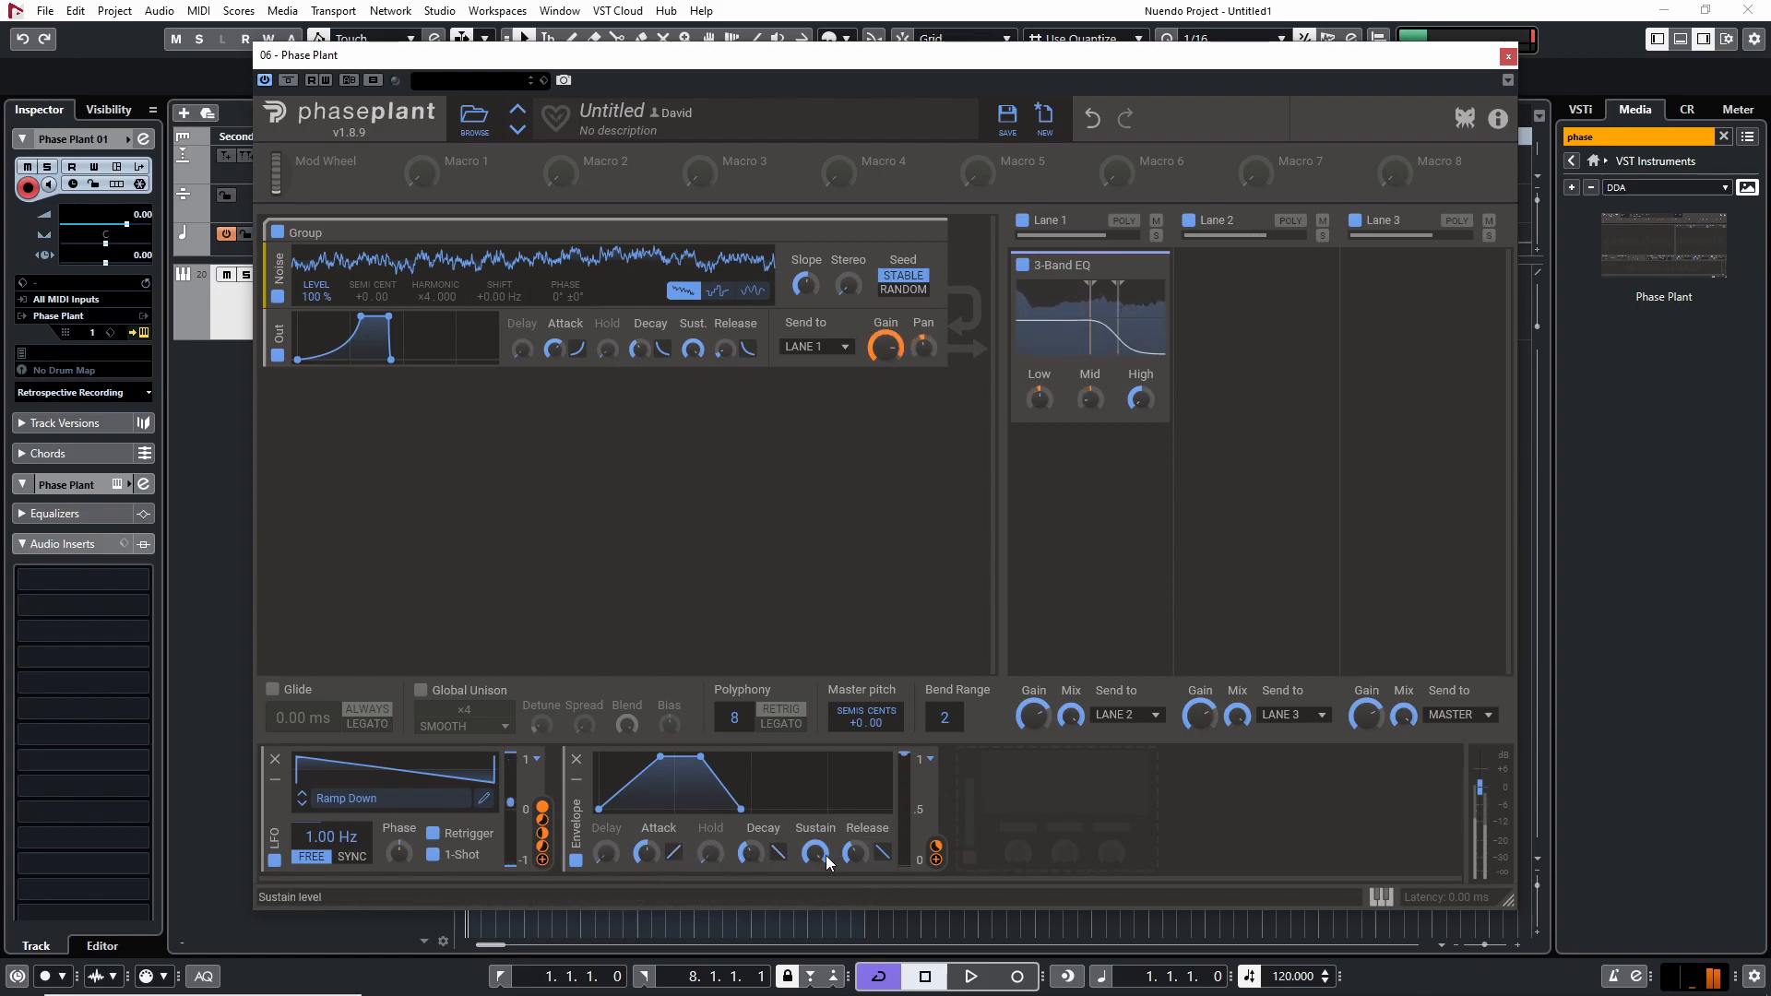
Shape the Envelope modulator with zero sustain, a curved decay, and adjusted attack and decay lengths.
drag(825, 855, 824, 858)
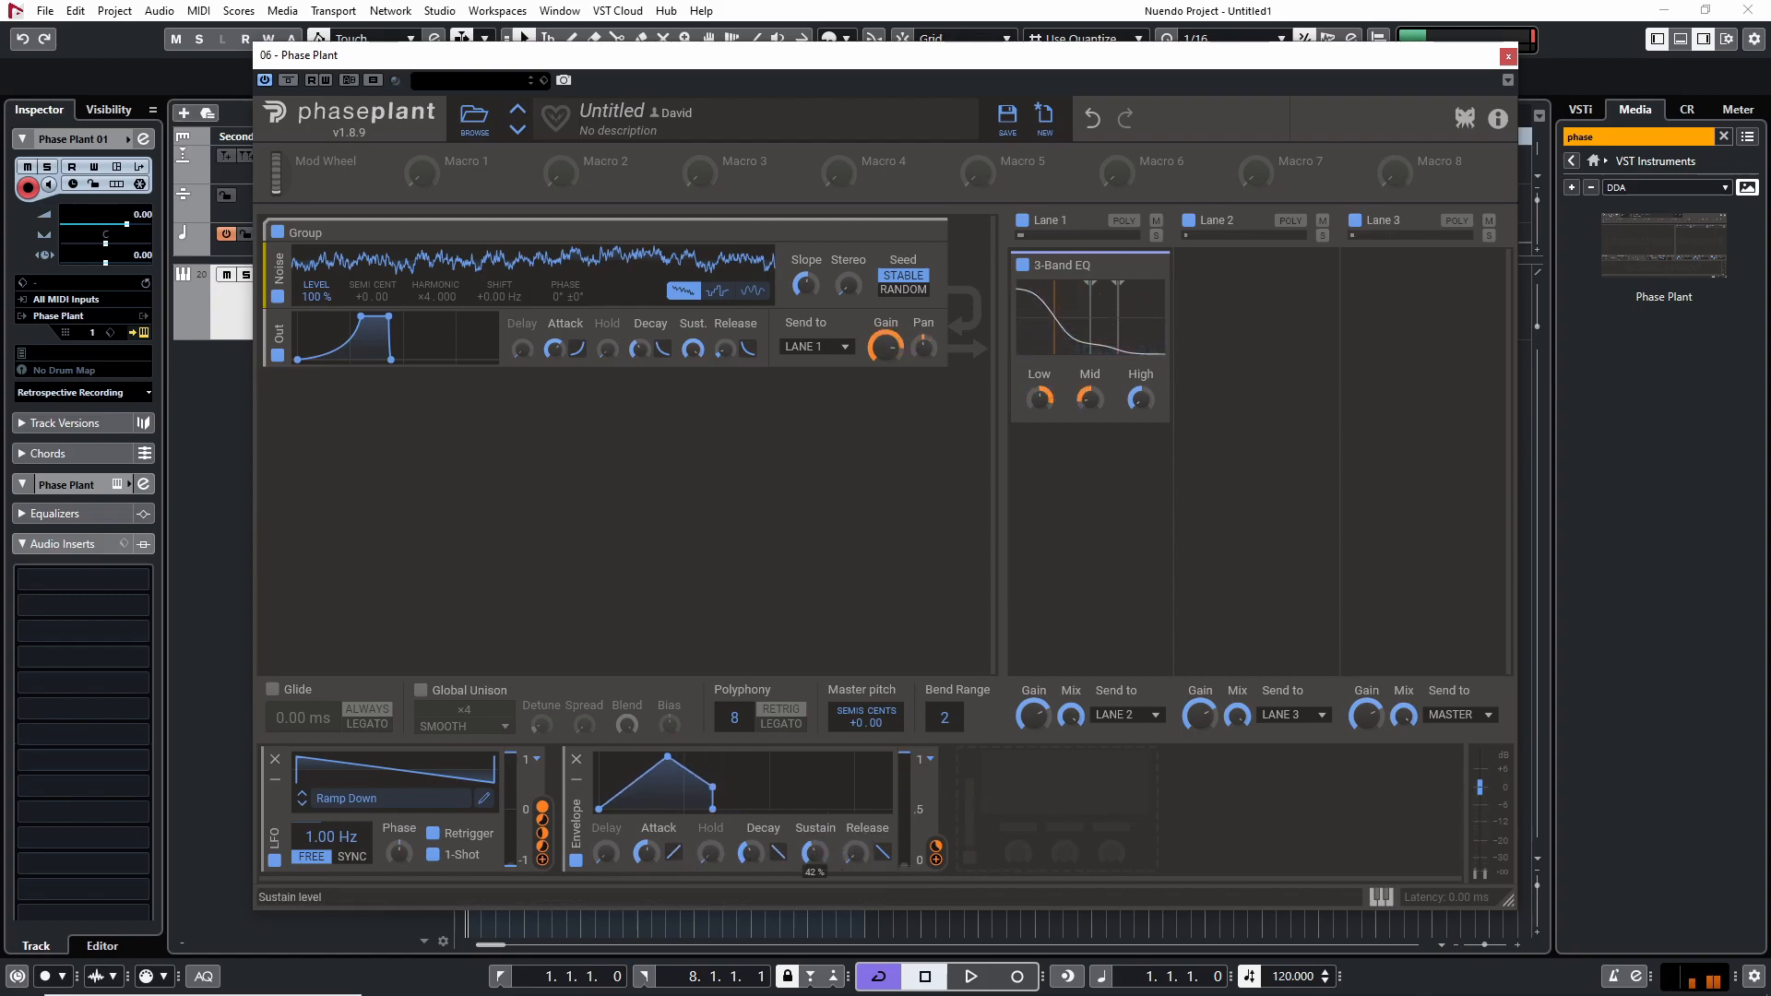
drag(778, 853, 779, 832)
drag(647, 854, 653, 872)
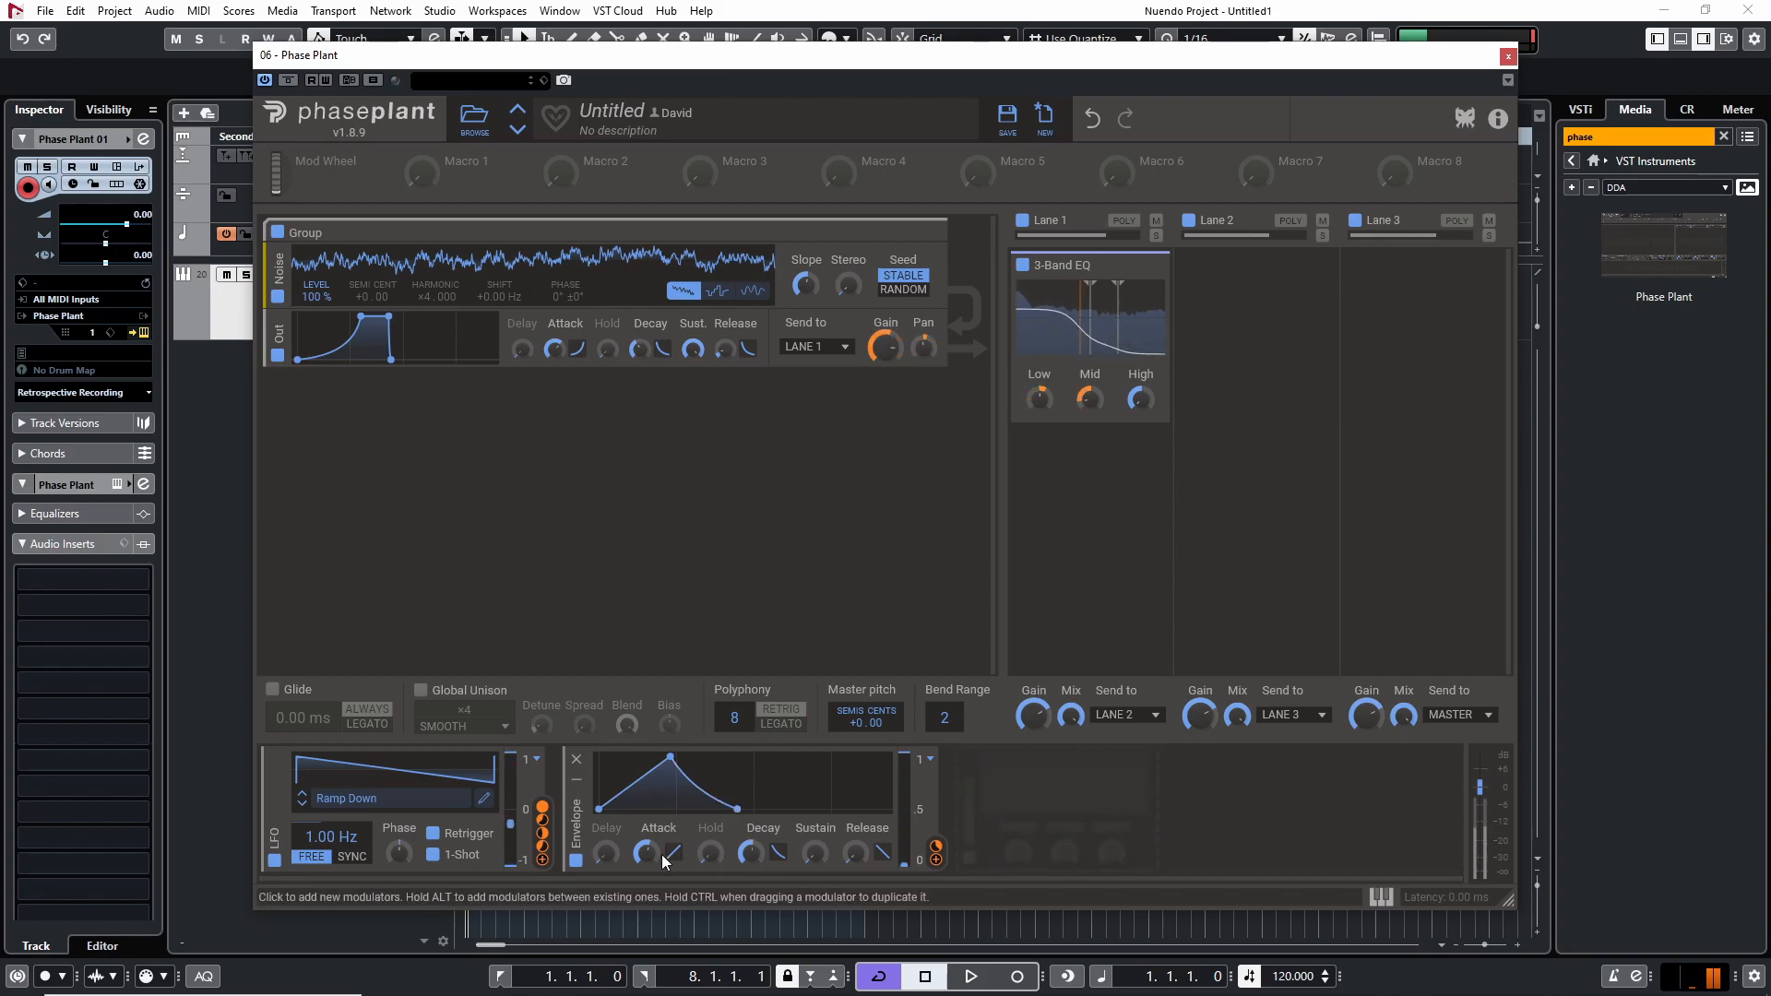
drag(747, 861, 649, 844)
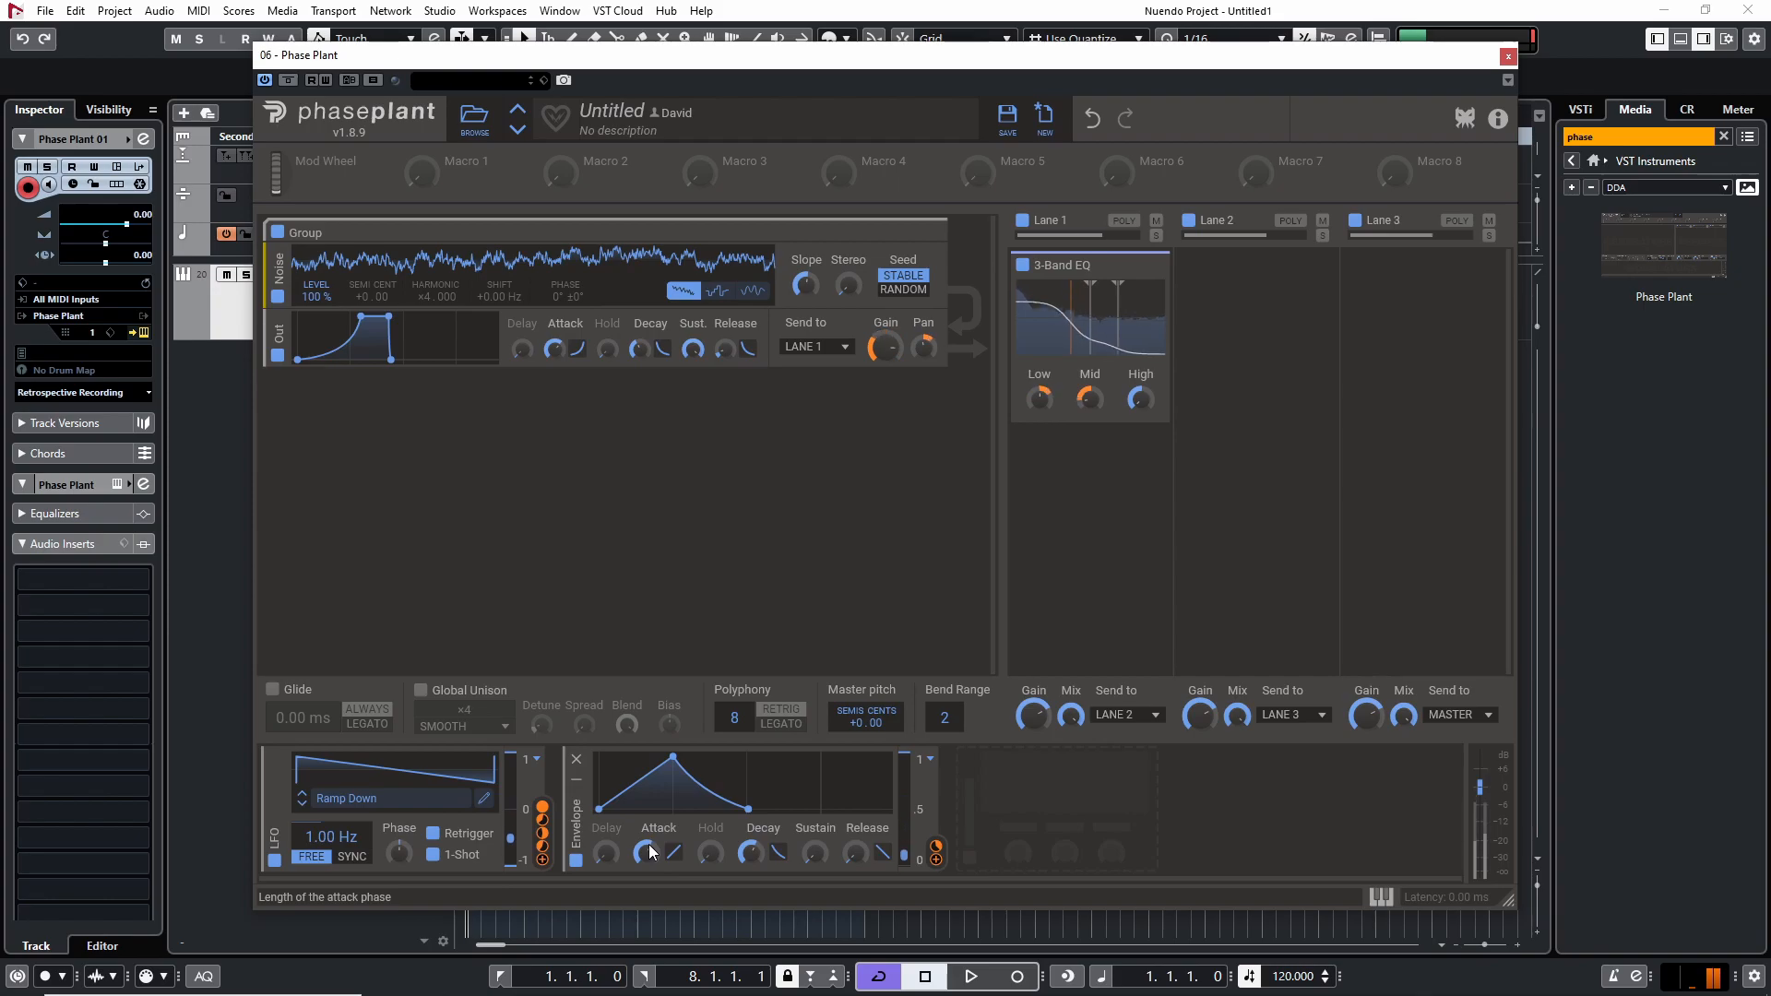
Route the Envelope to the 3-Band EQ's Mid gain and add a Formant Filter below the EQ in Lane 1.
drag(936, 854, 1087, 413)
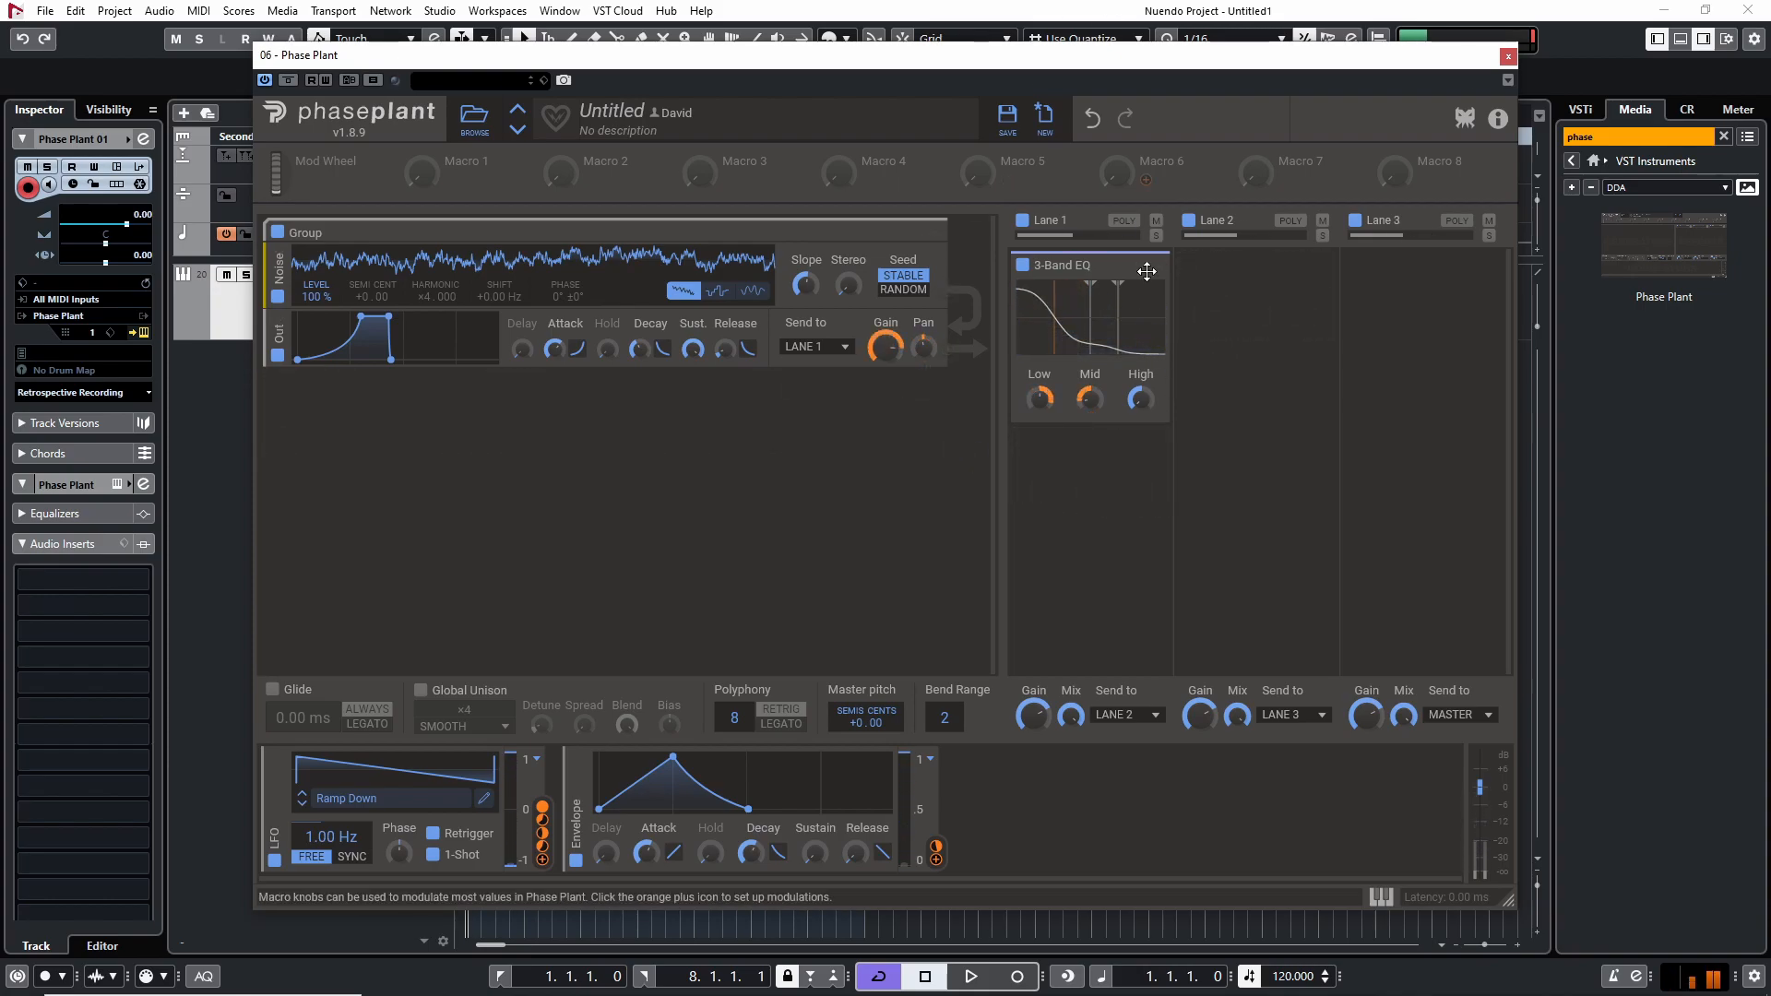
click(1048, 459)
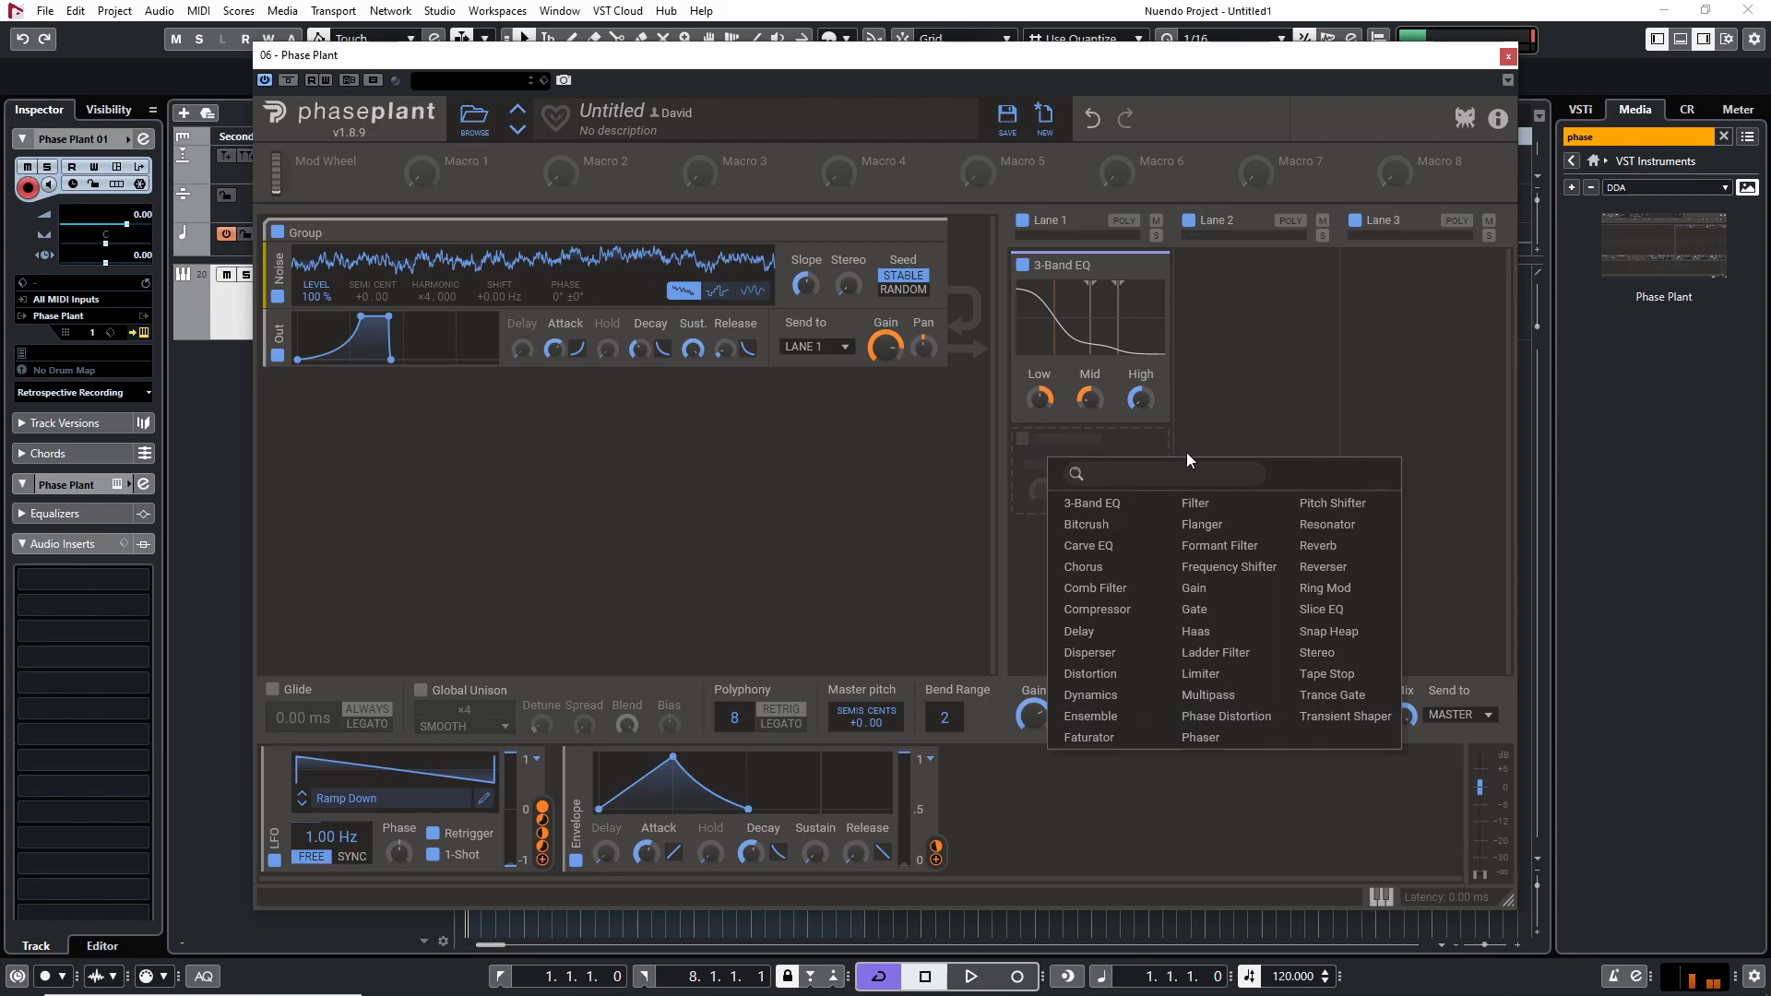
click(1227, 545)
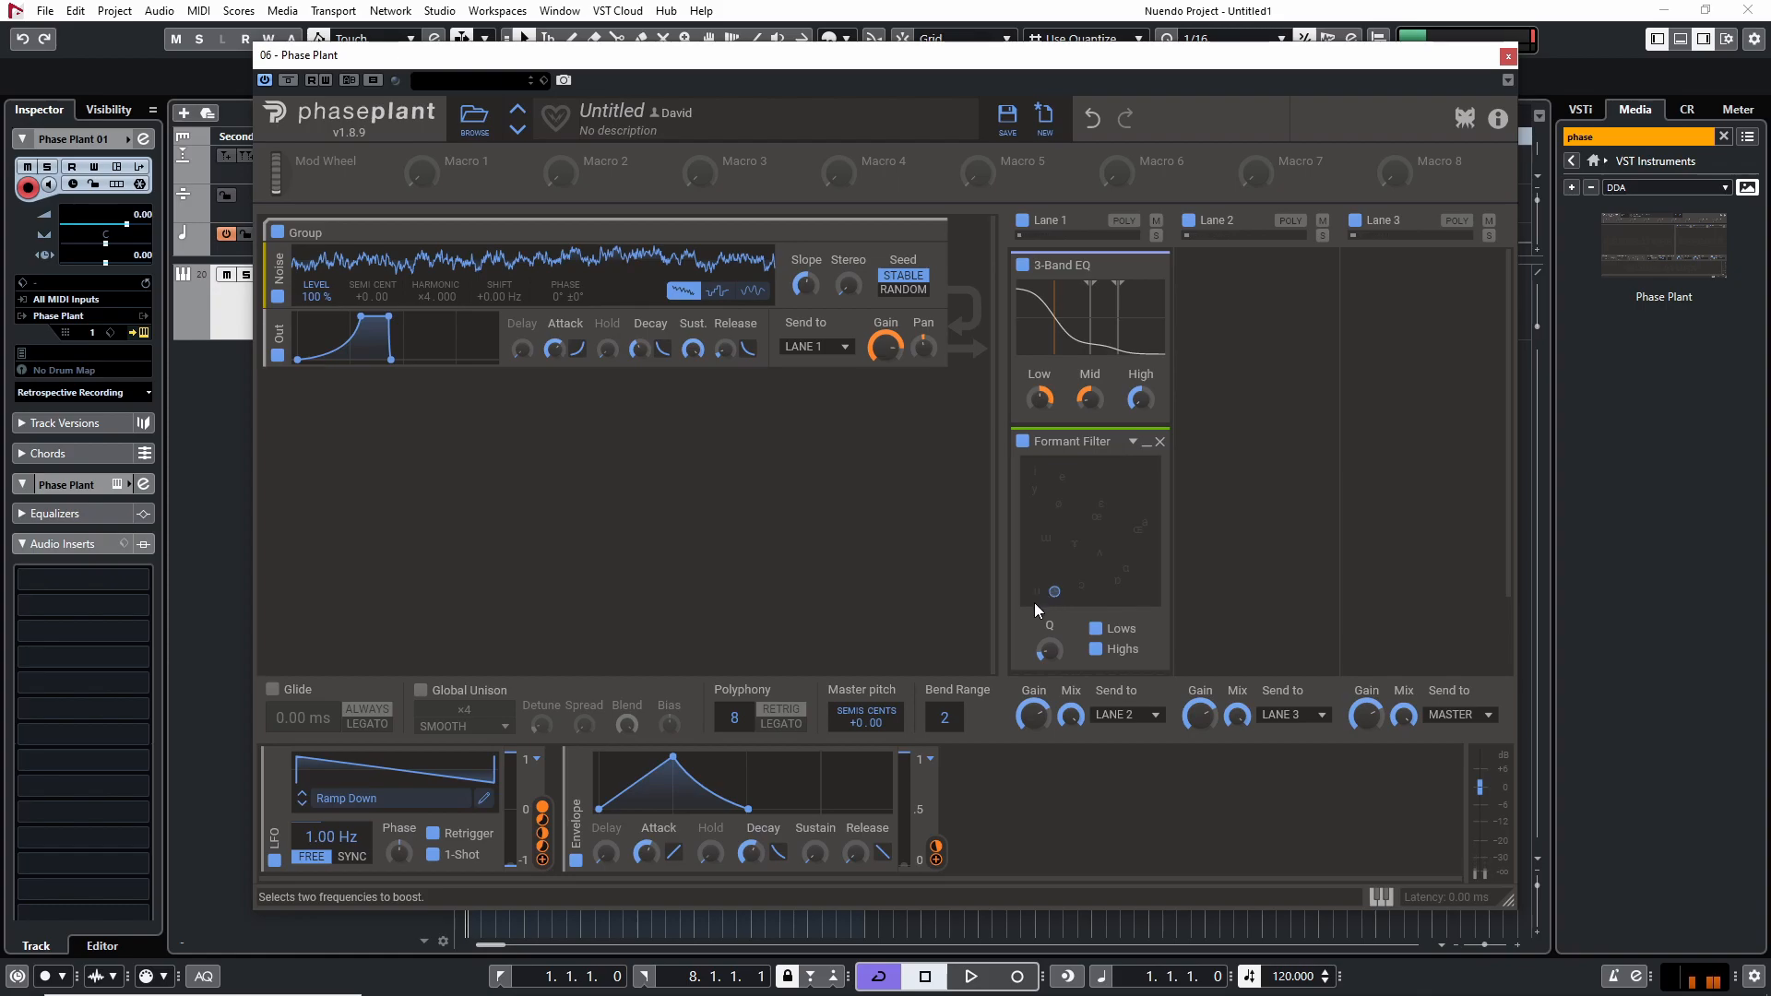
Modulate the Formant Filter's horizontal and vertical positions with the Ramp Down LFO, adjusting the vertical modulation amount.
drag(544, 865, 1052, 672)
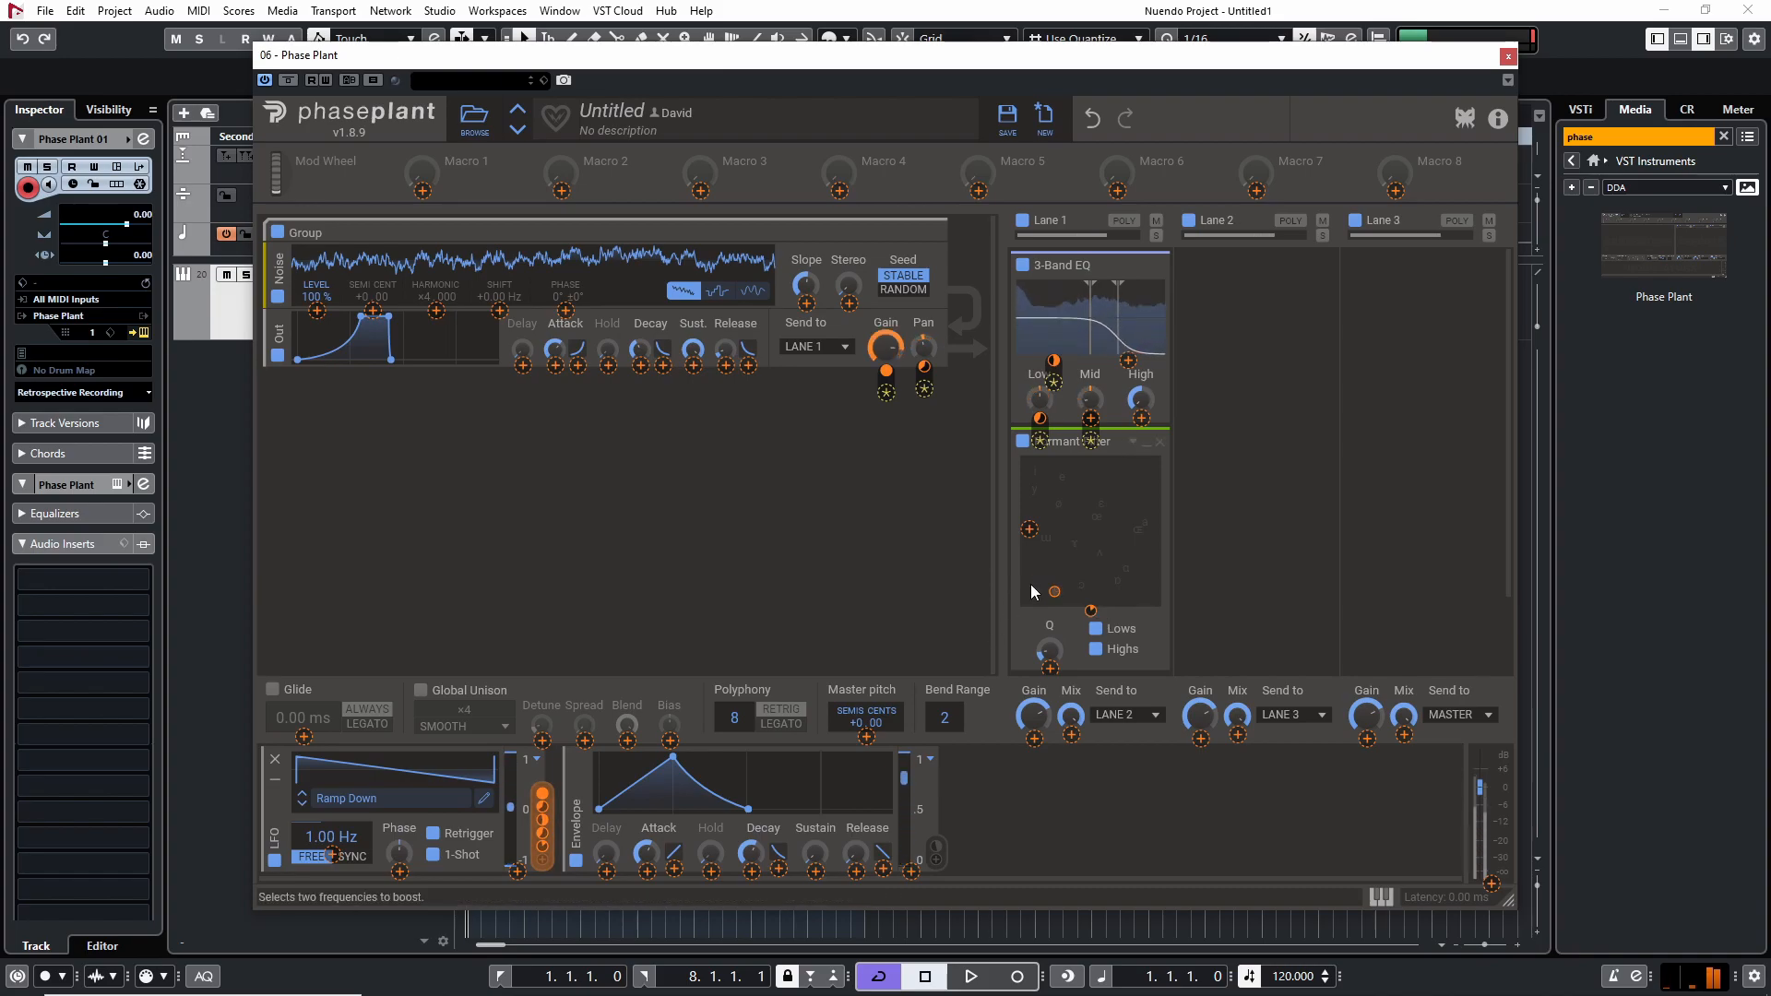
drag(1030, 530, 1030, 565)
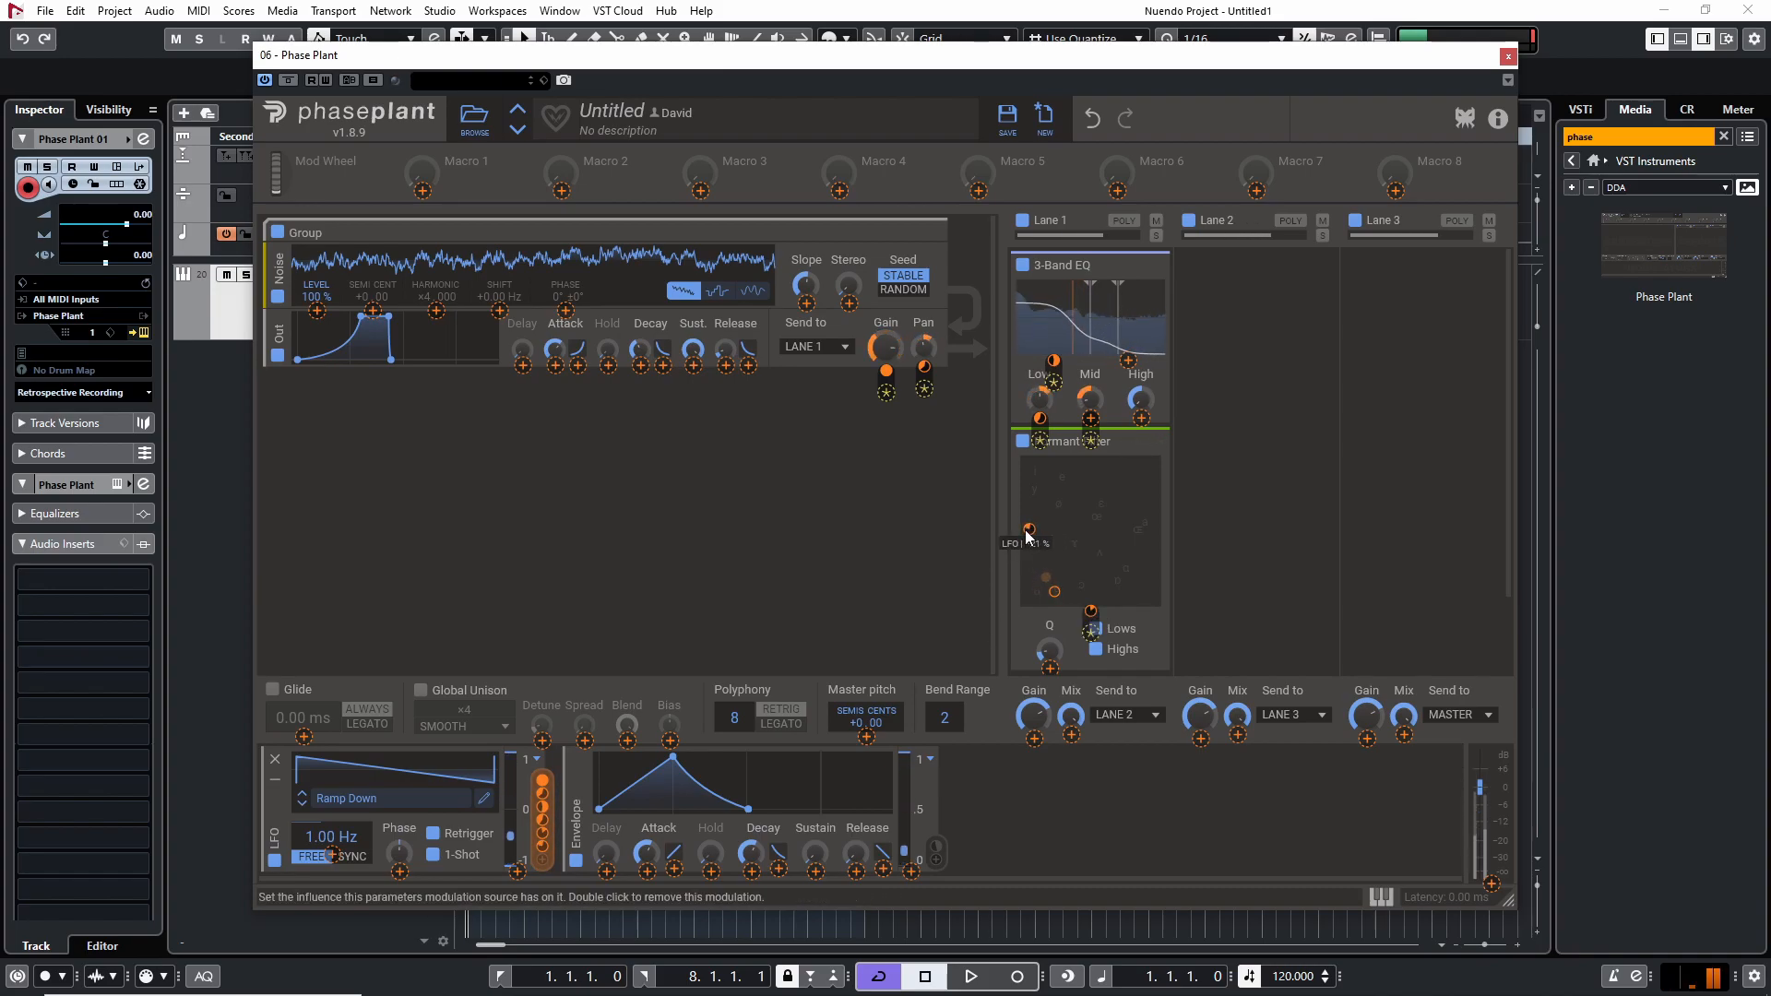
drag(1029, 530, 1029, 525)
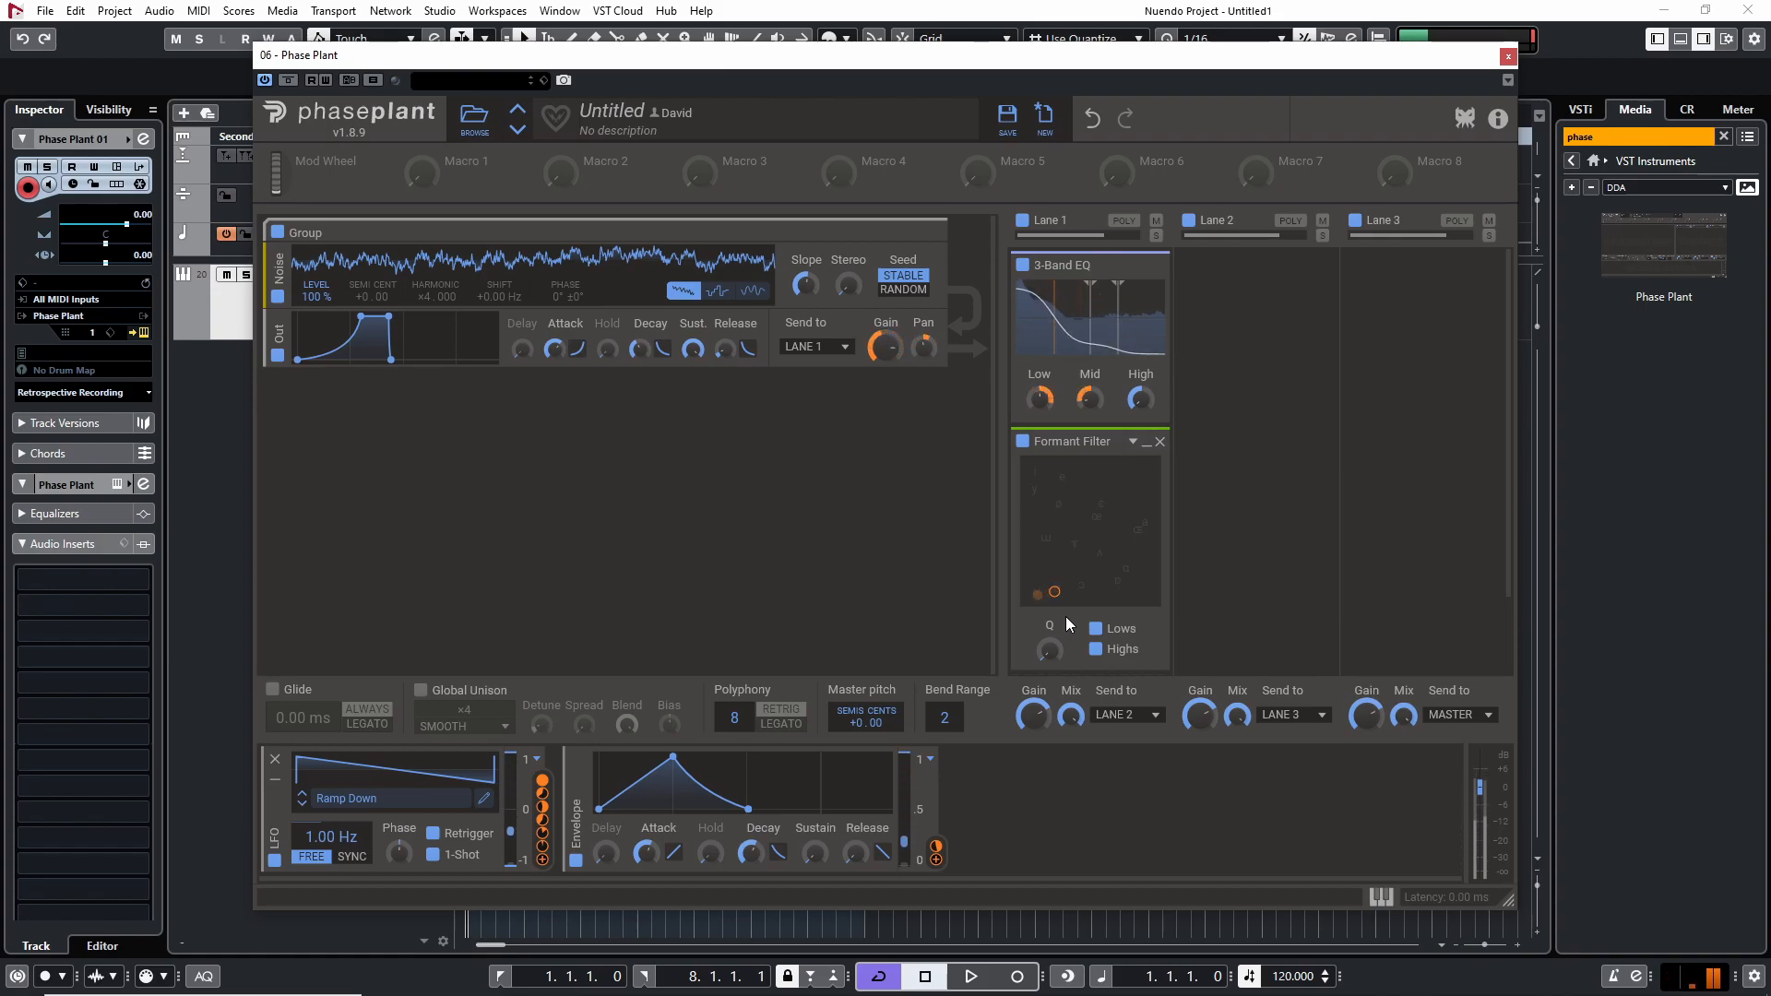
Add a Disperser below the Formant Filter in Lane 1 and modulate its frequency with the Ramp Down LFO.
scroll(1133, 548, down, 1)
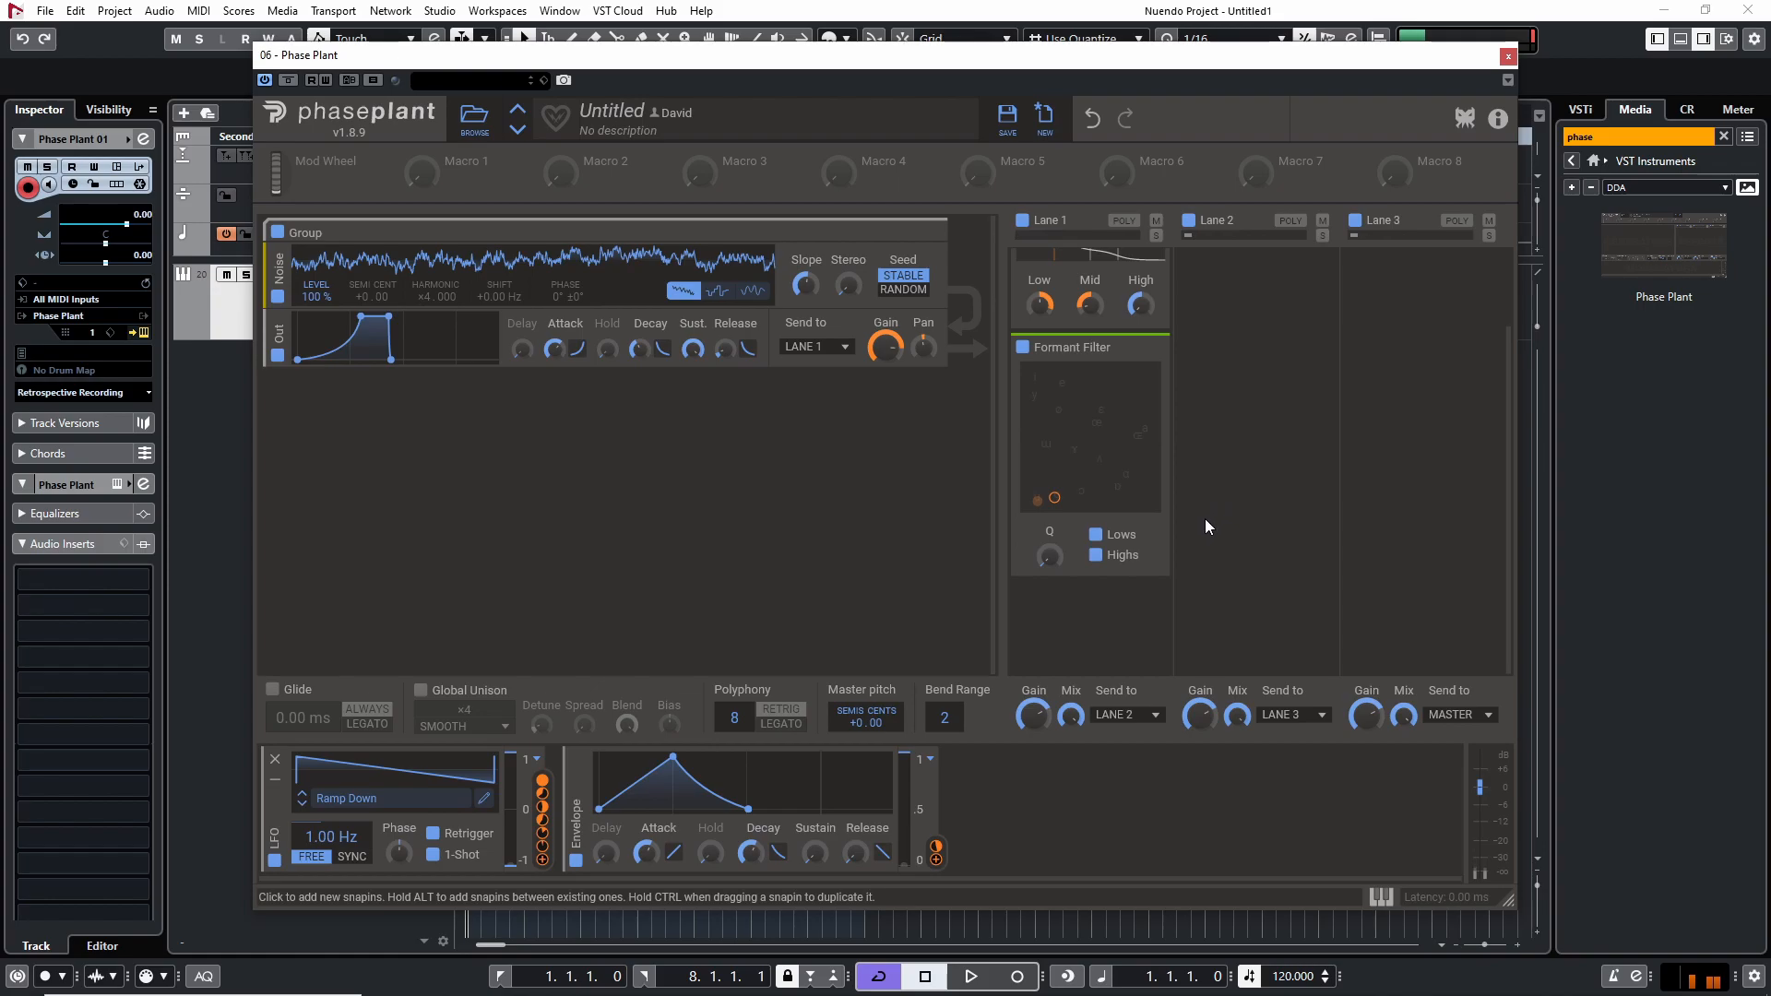
click(1111, 616)
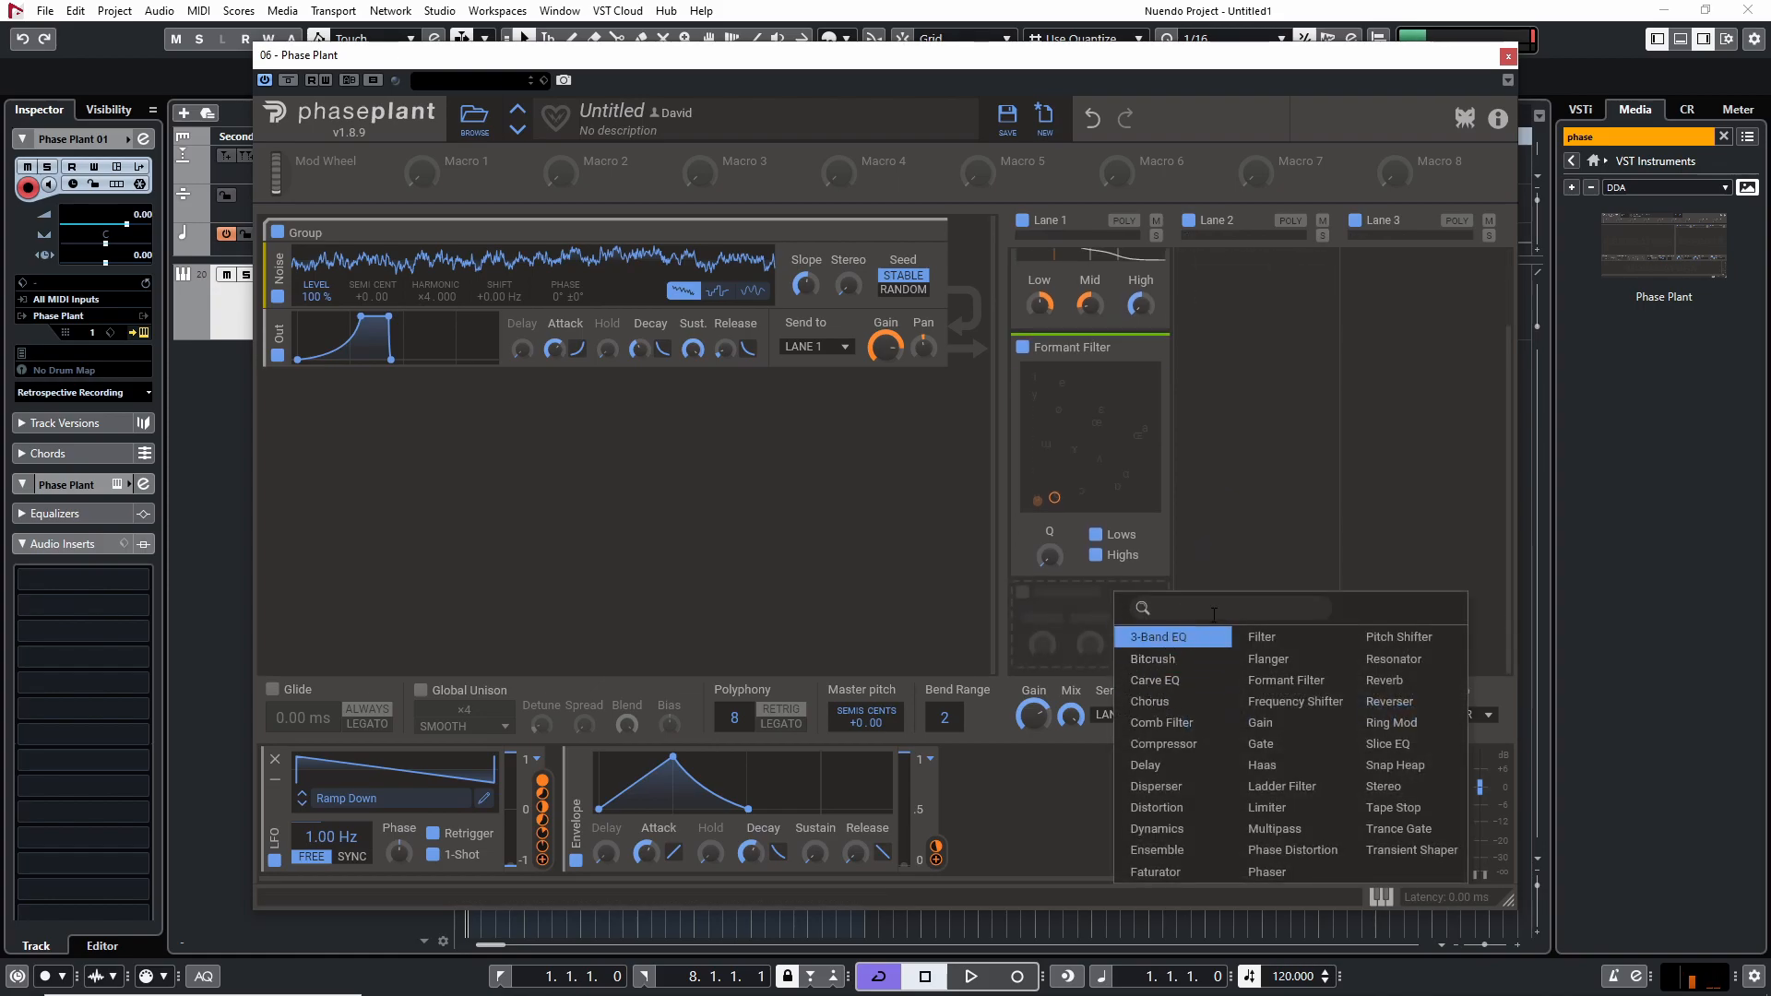
click(1156, 786)
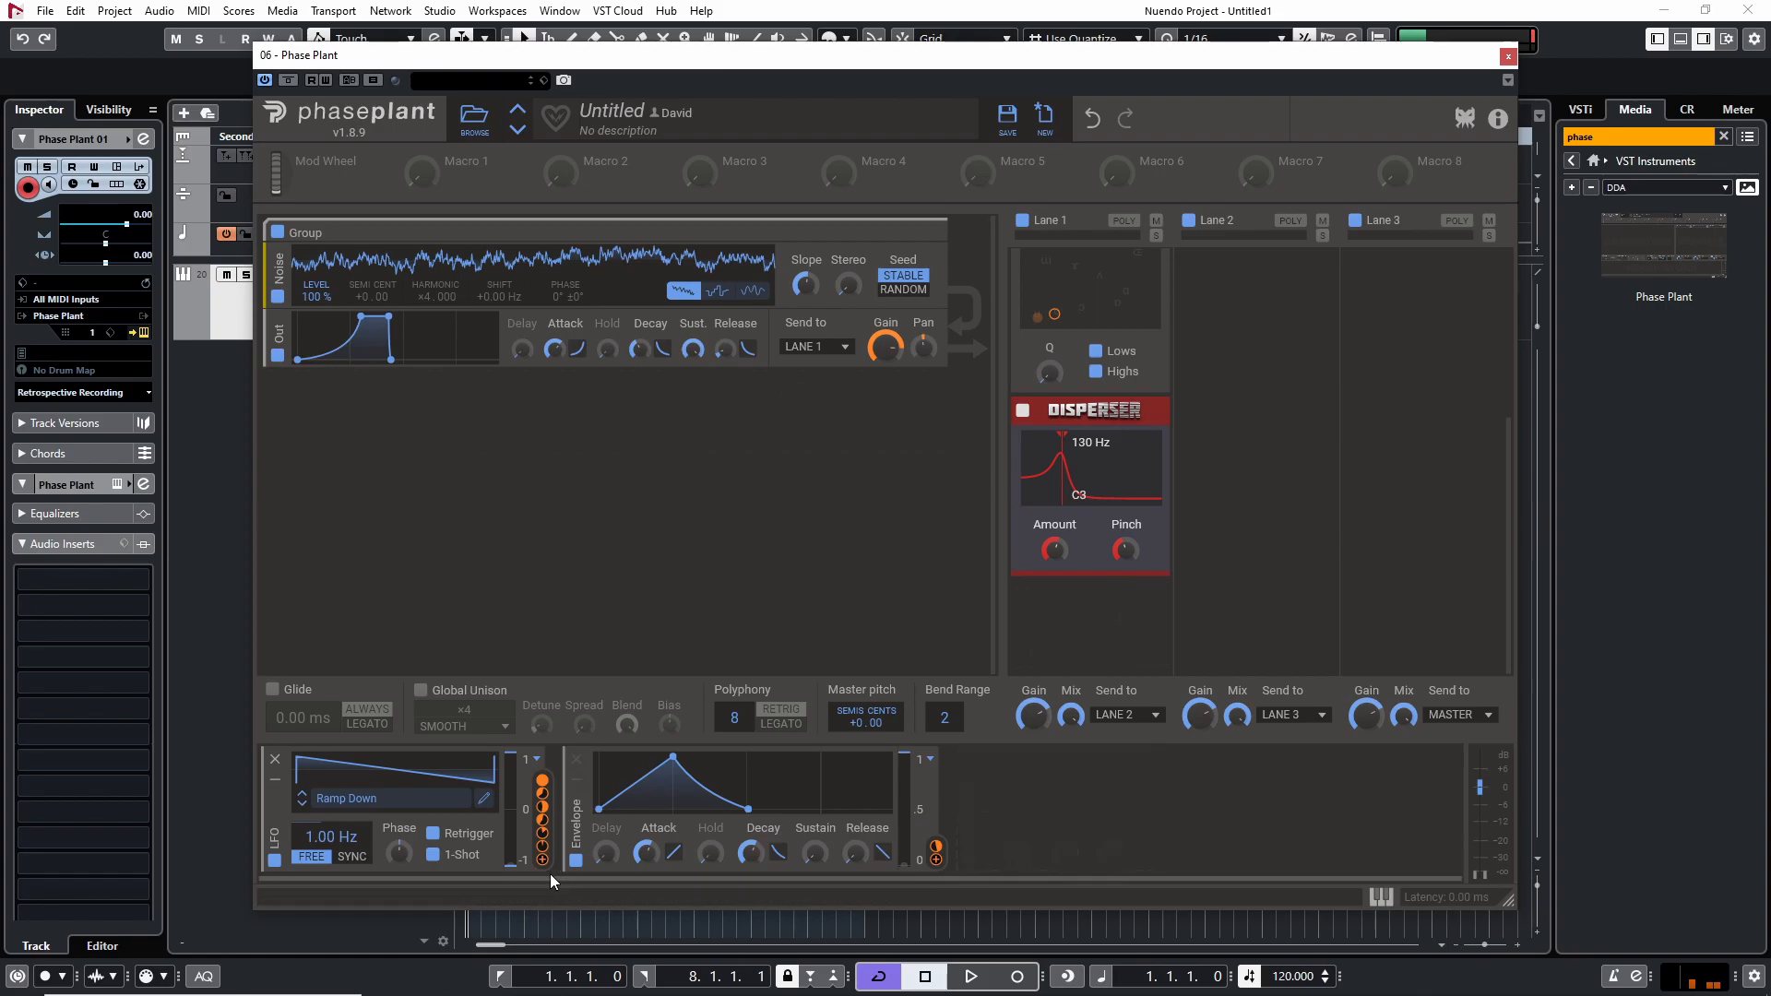
mouse_move(541, 860)
mouse_down()
mouse_move(1126, 521)
mouse_move(1091, 512)
mouse_up()
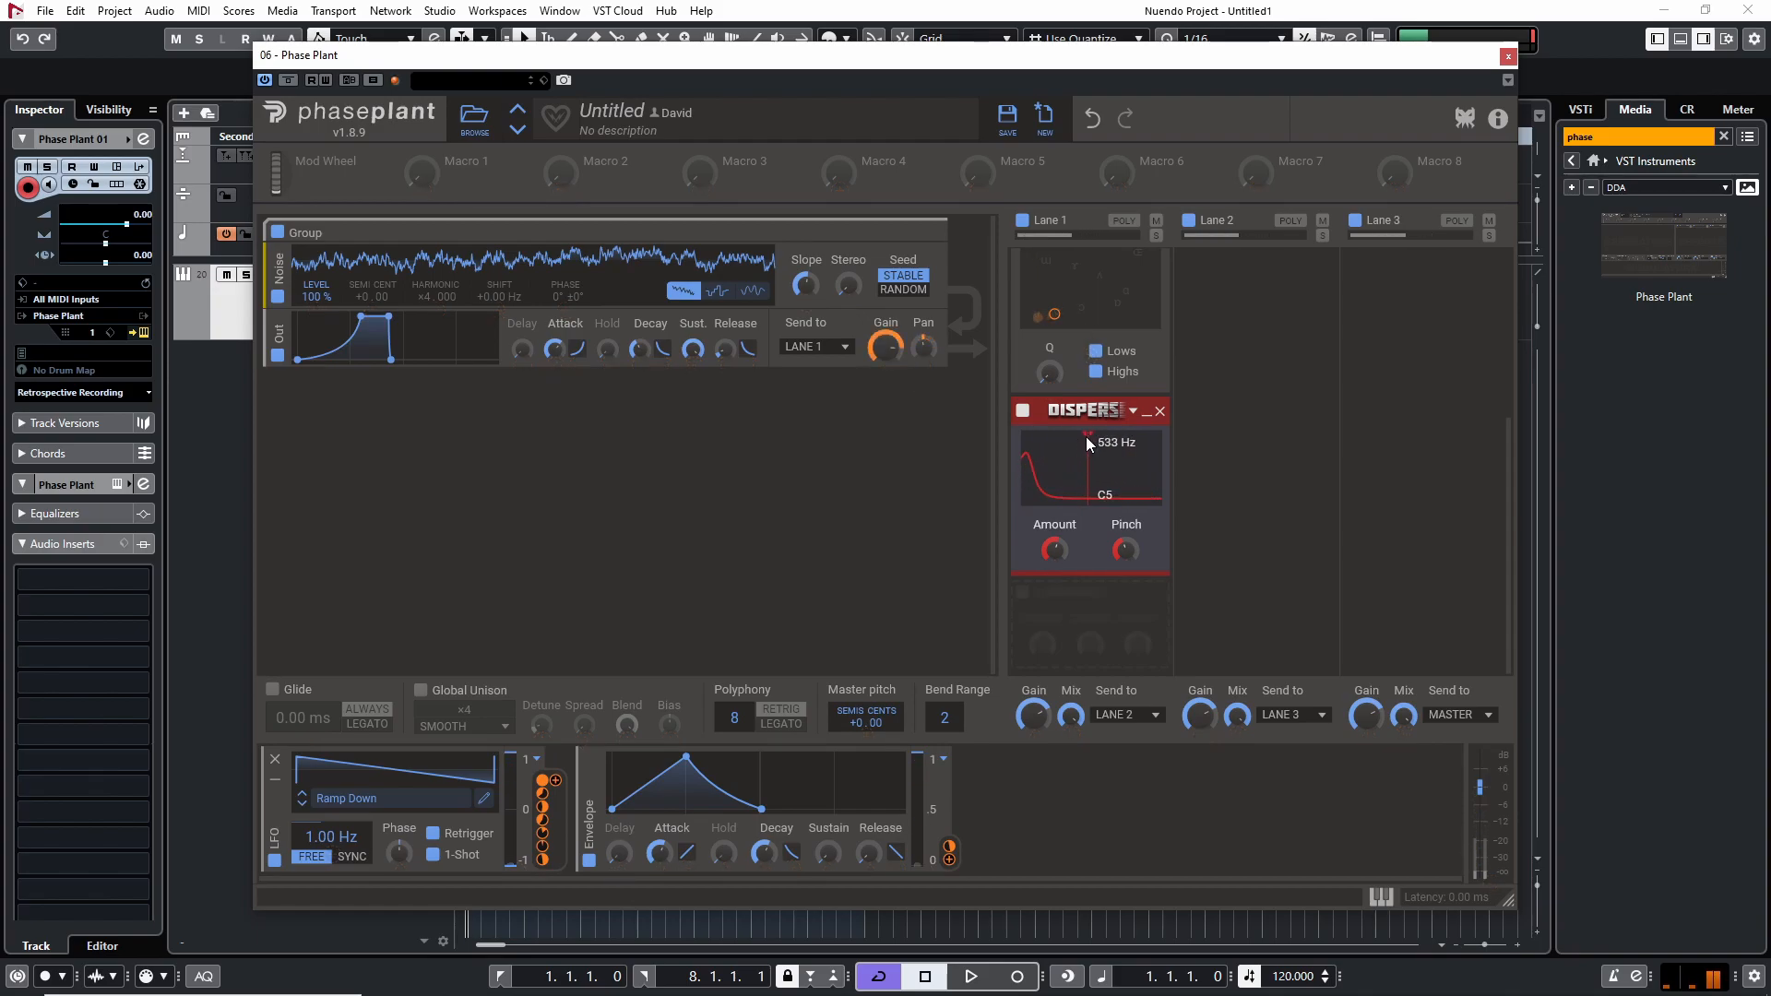
mouse_move(1093, 512)
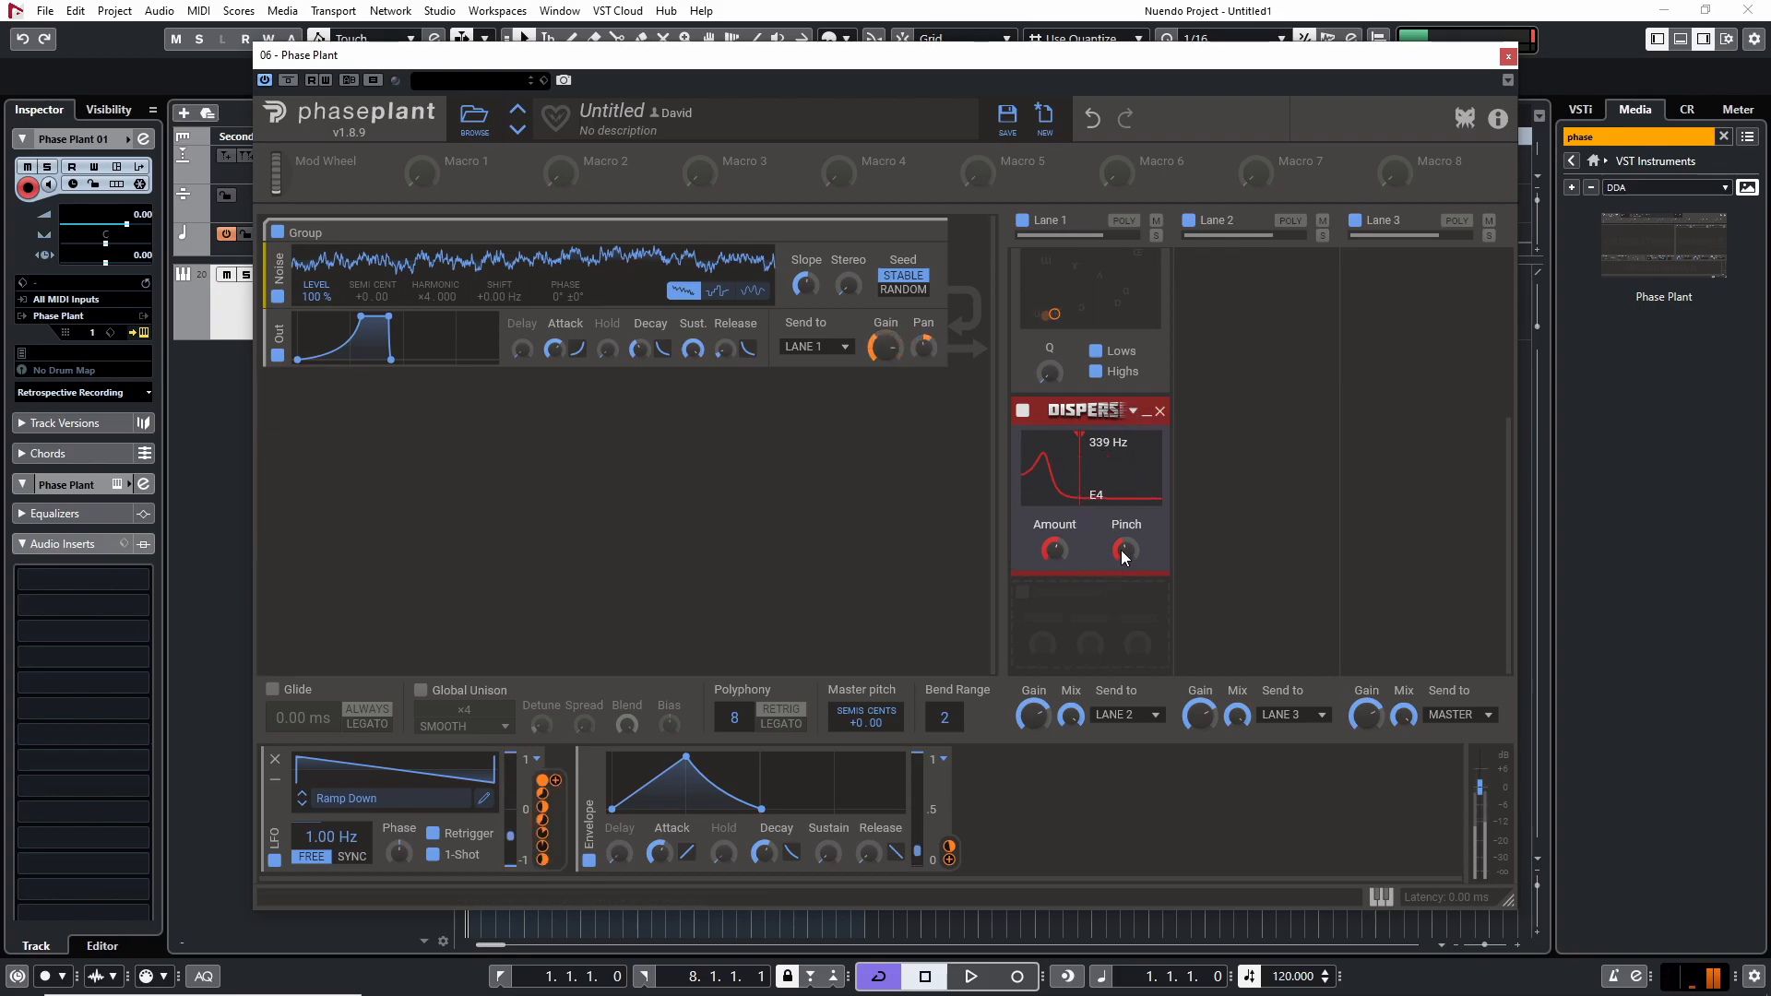
Lower the Disperser's Amount and modulate it with the Ramp Down LFO, raising the Disperser frequency to 589 Hz.
drag(1063, 548, 1063, 637)
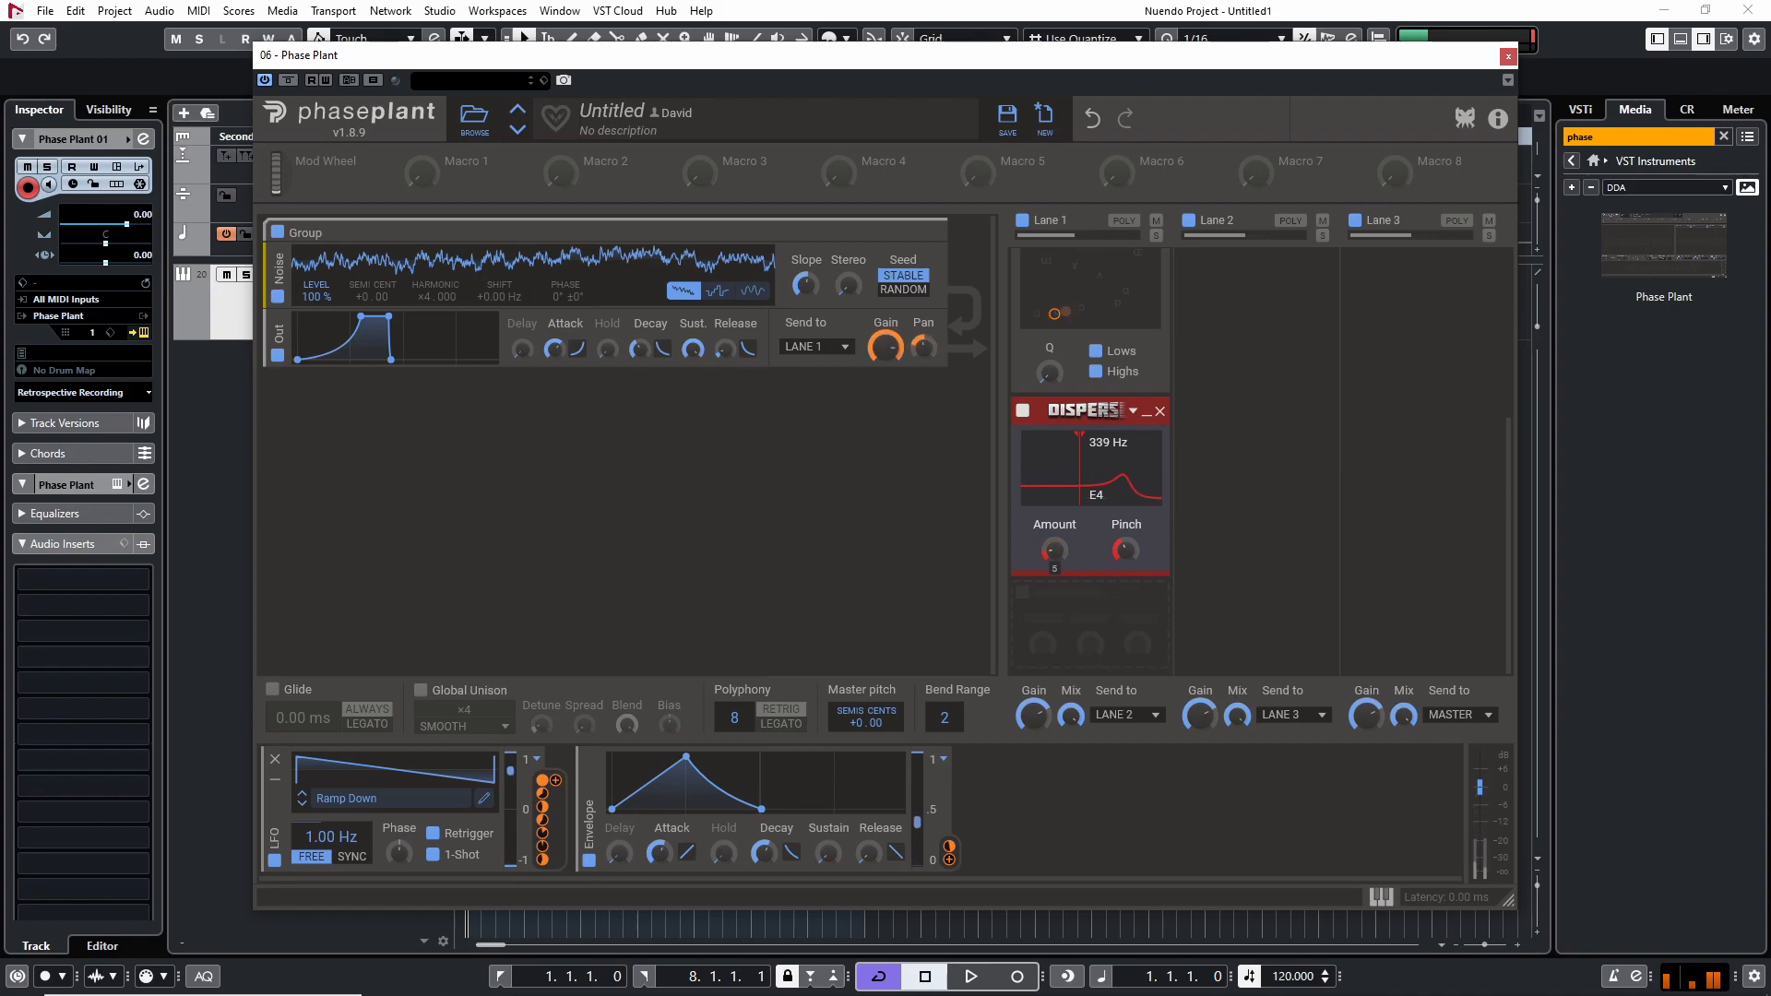
drag(1055, 550, 1054, 587)
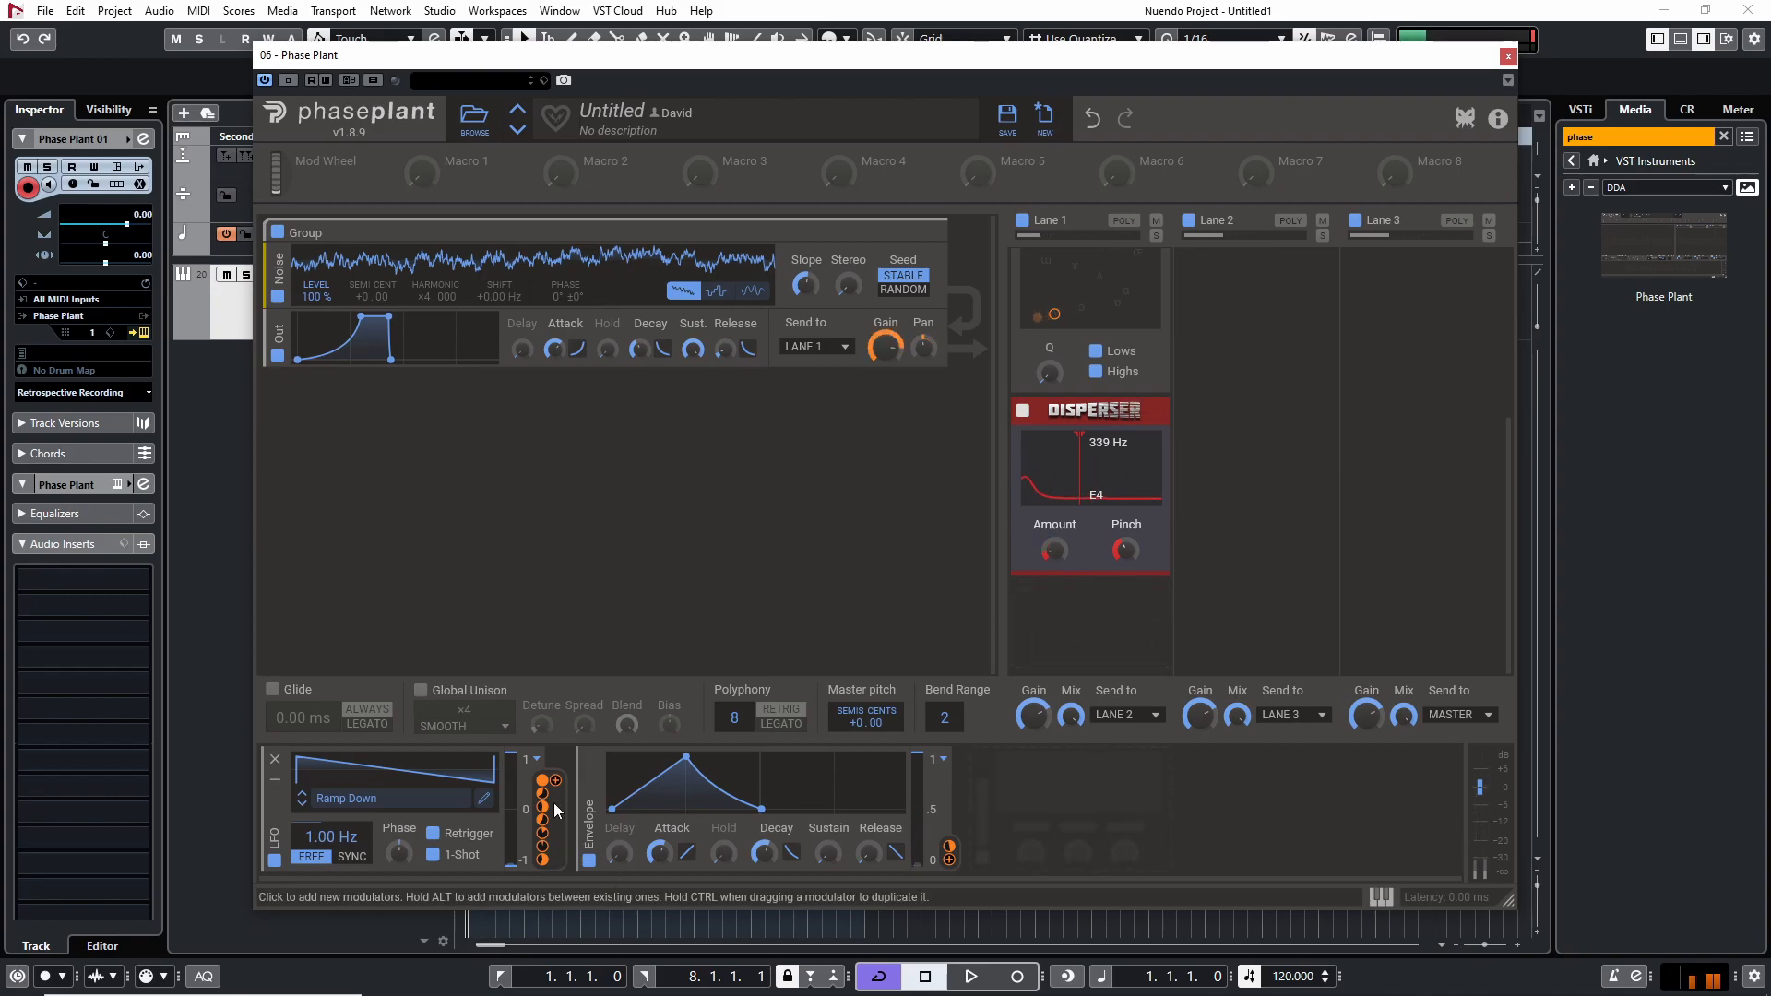
drag(557, 777, 1054, 592)
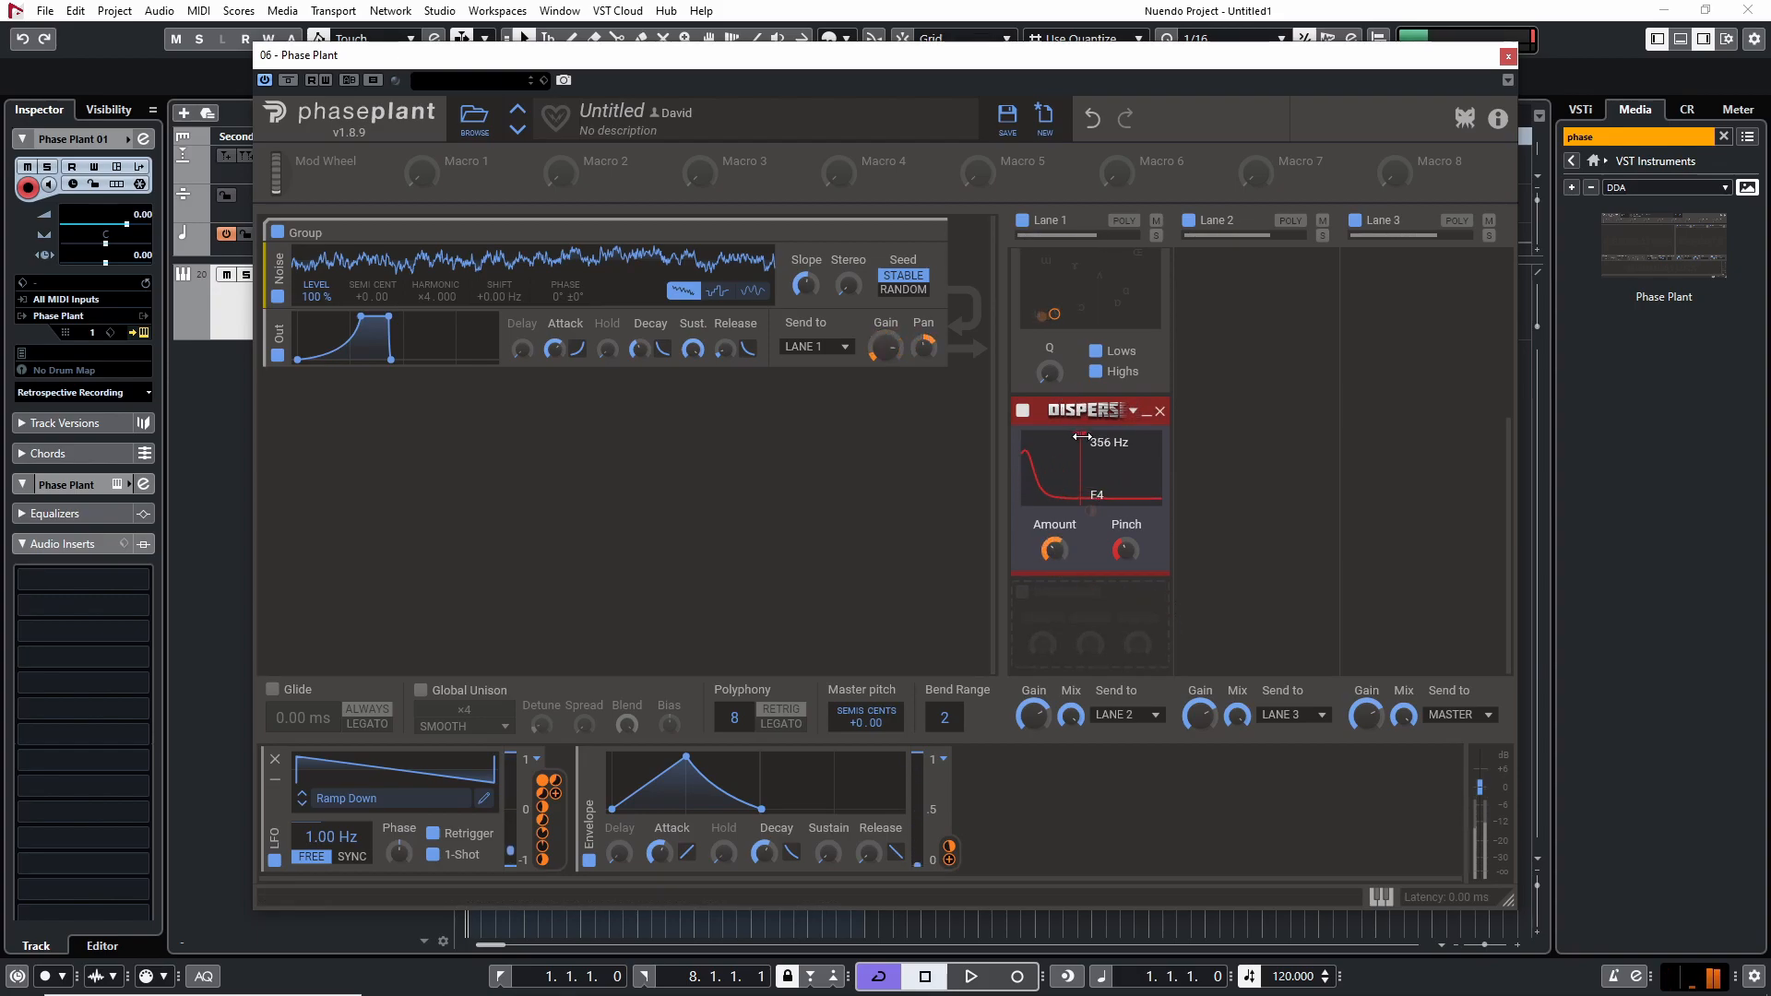
drag(1054, 569, 1126, 542)
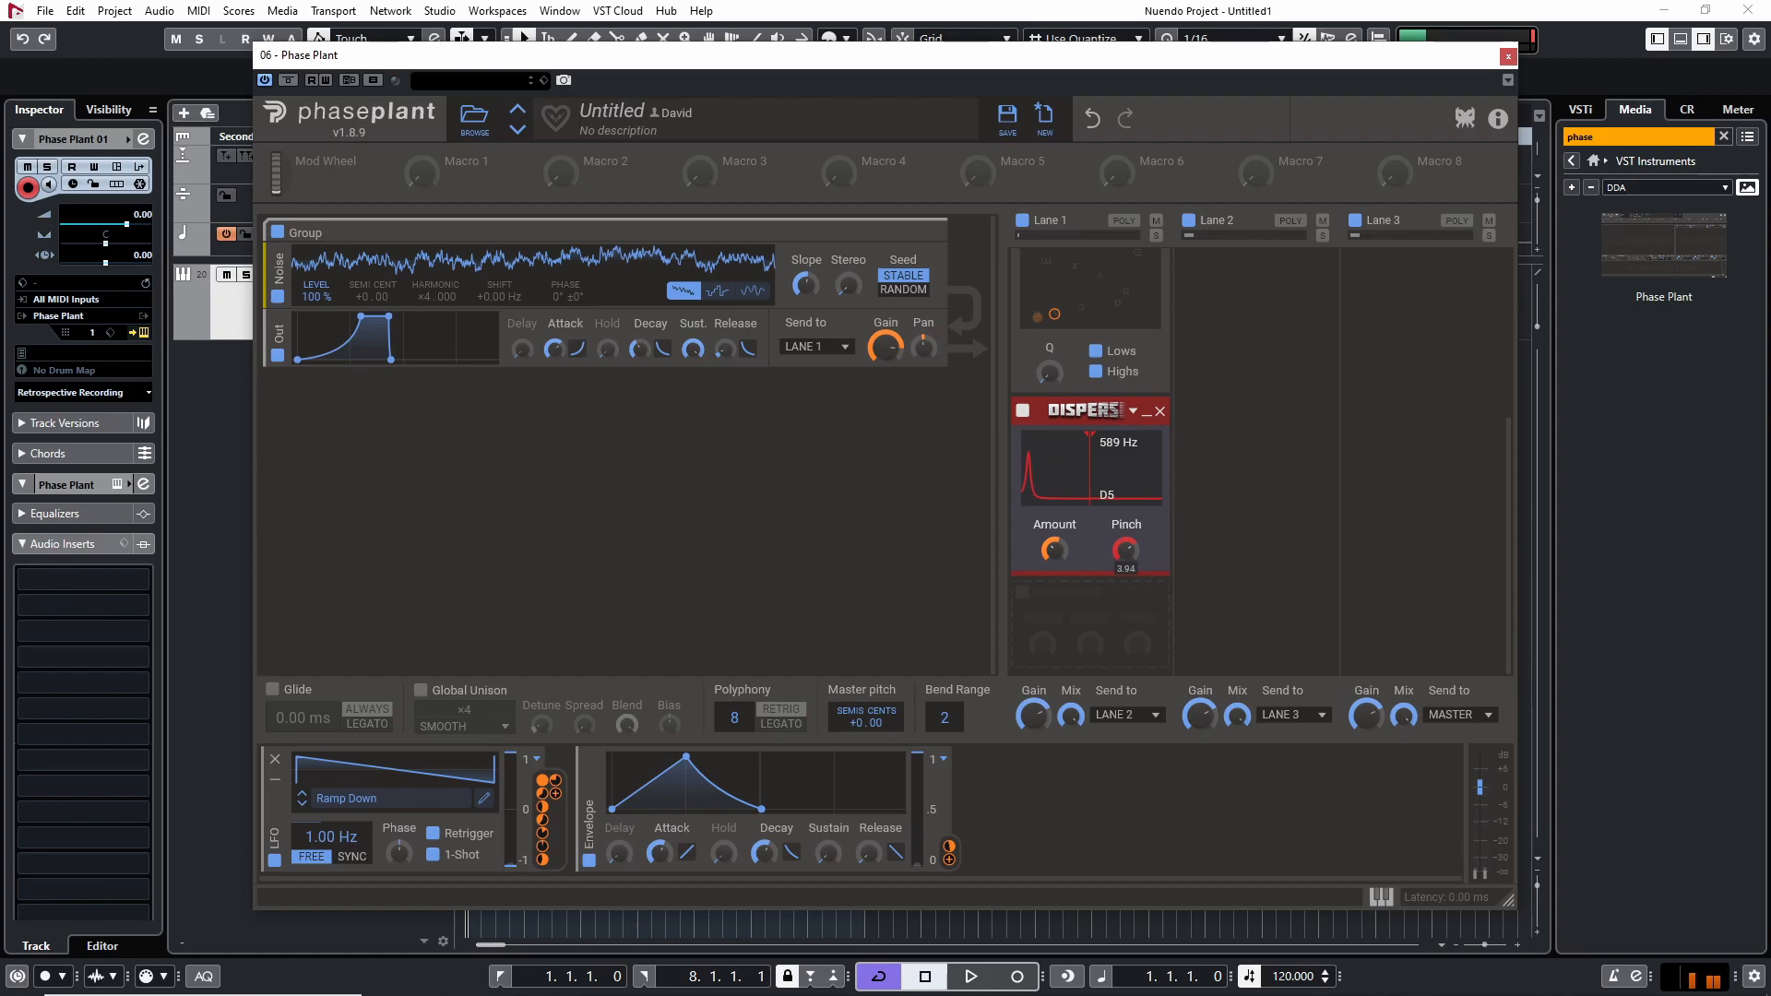
Modulate the Disperser's Pinch with the Ramp Down LFO, adjusting the base Pinch and its modulation amount.
drag(555, 793, 1125, 561)
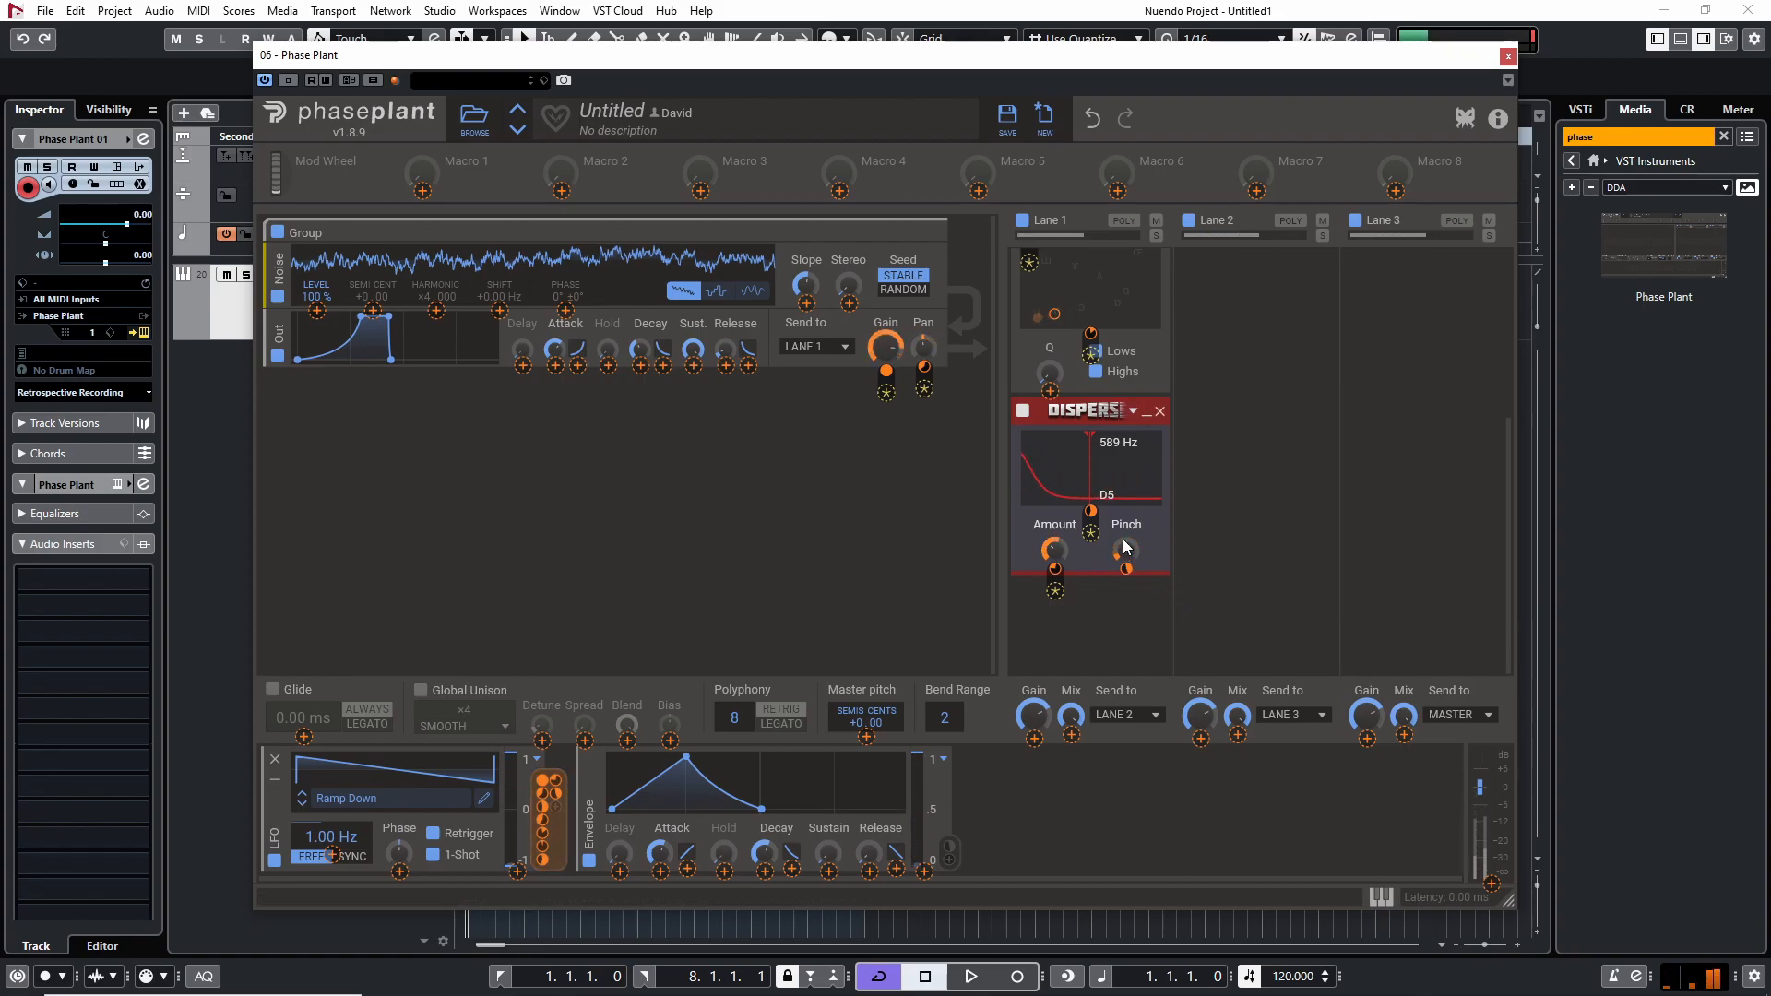
click(1114, 601)
drag(1126, 551, 1126, 595)
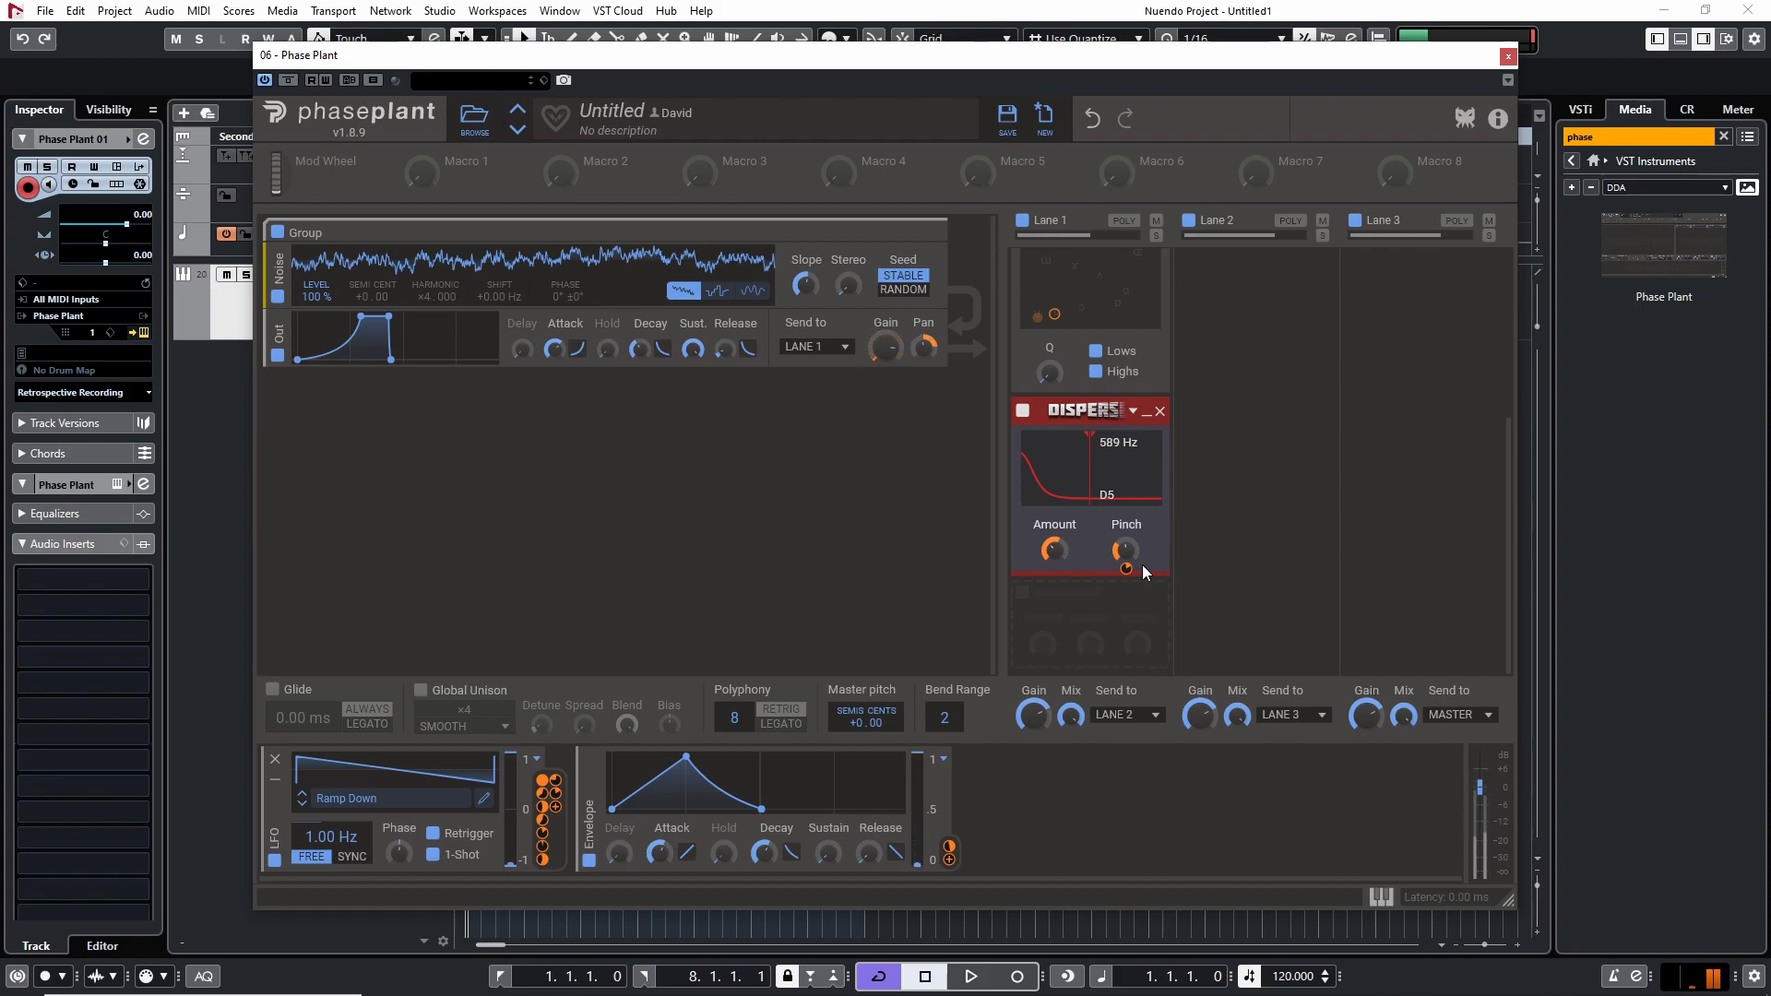
Add a Reverb to Lane 2 and adjust its Size and Mix.
scroll(1196, 573, up, 5)
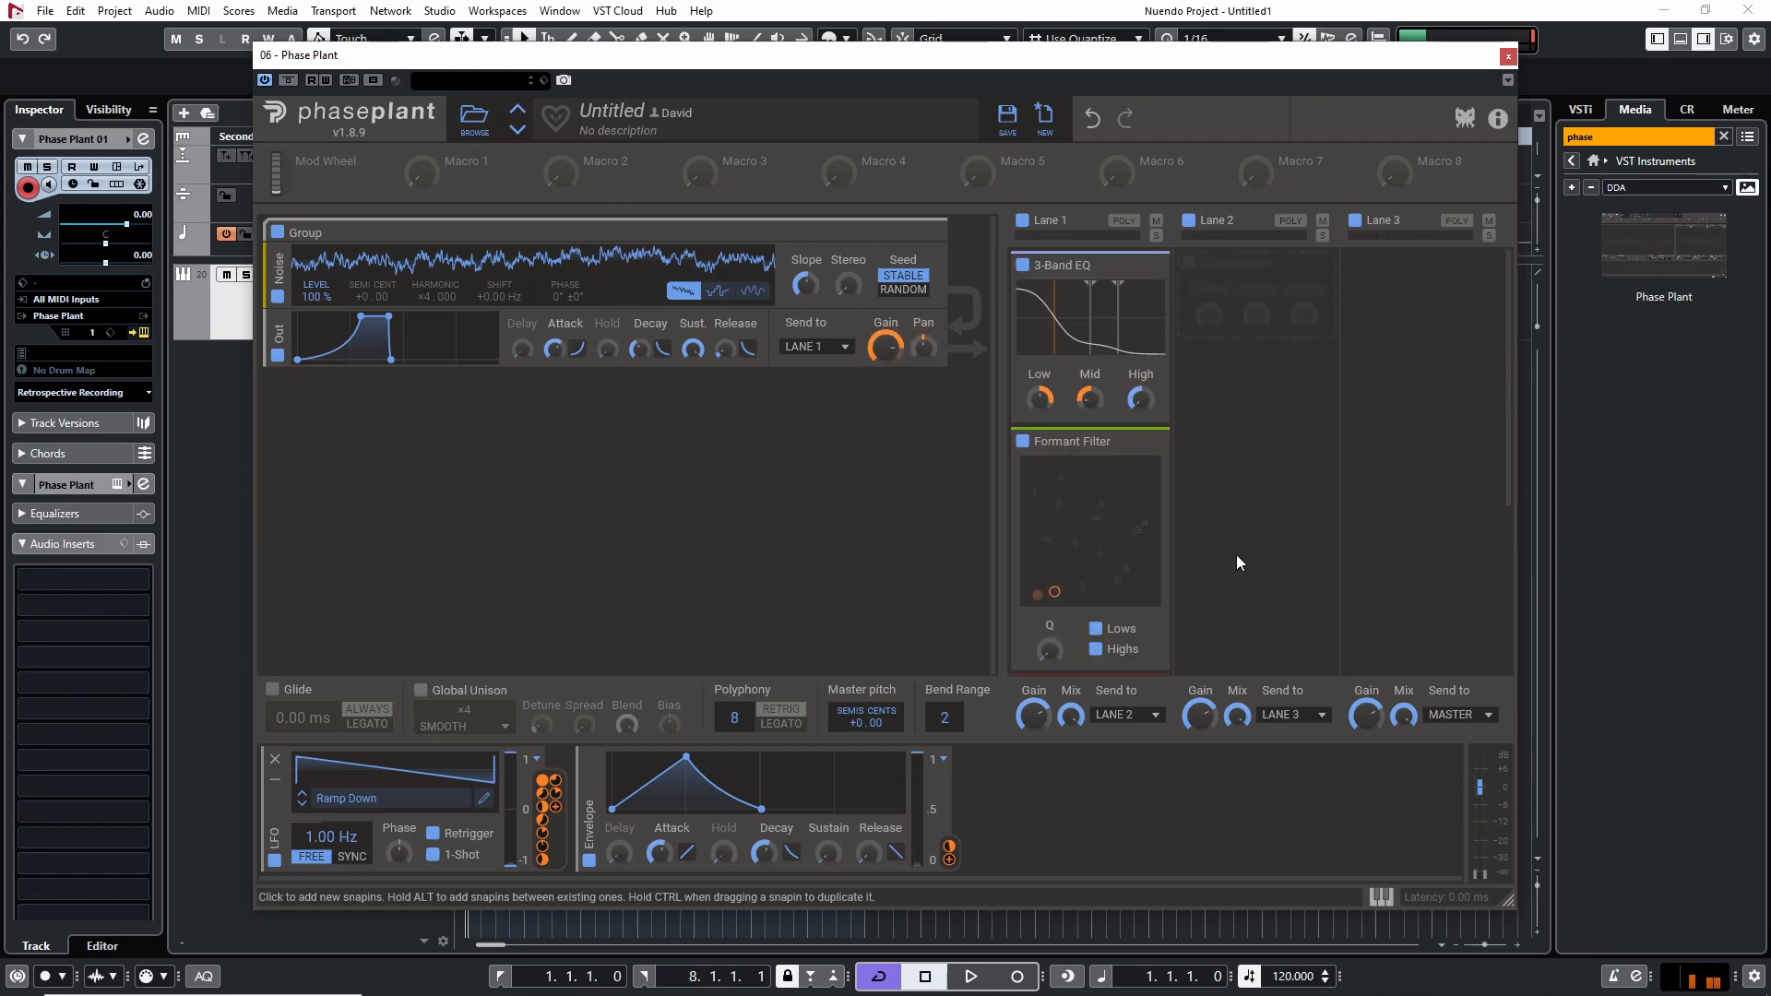
scroll(1270, 503, down, 5)
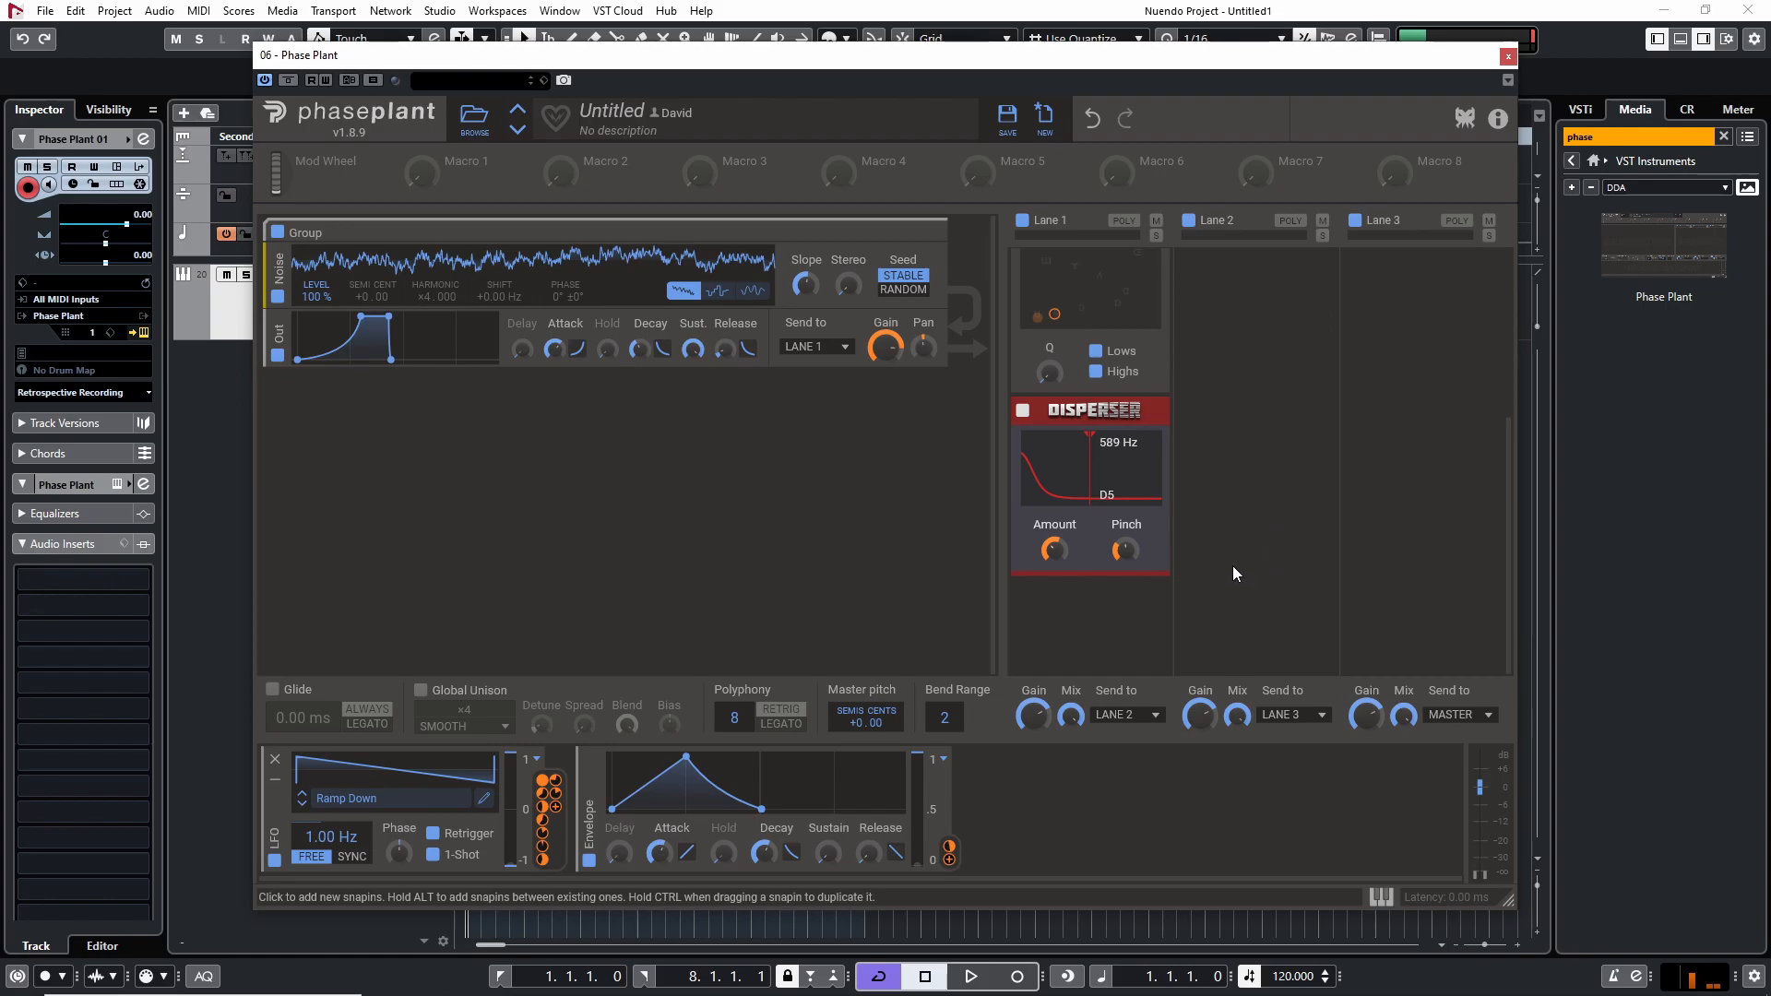
scroll(1243, 443, up, 3)
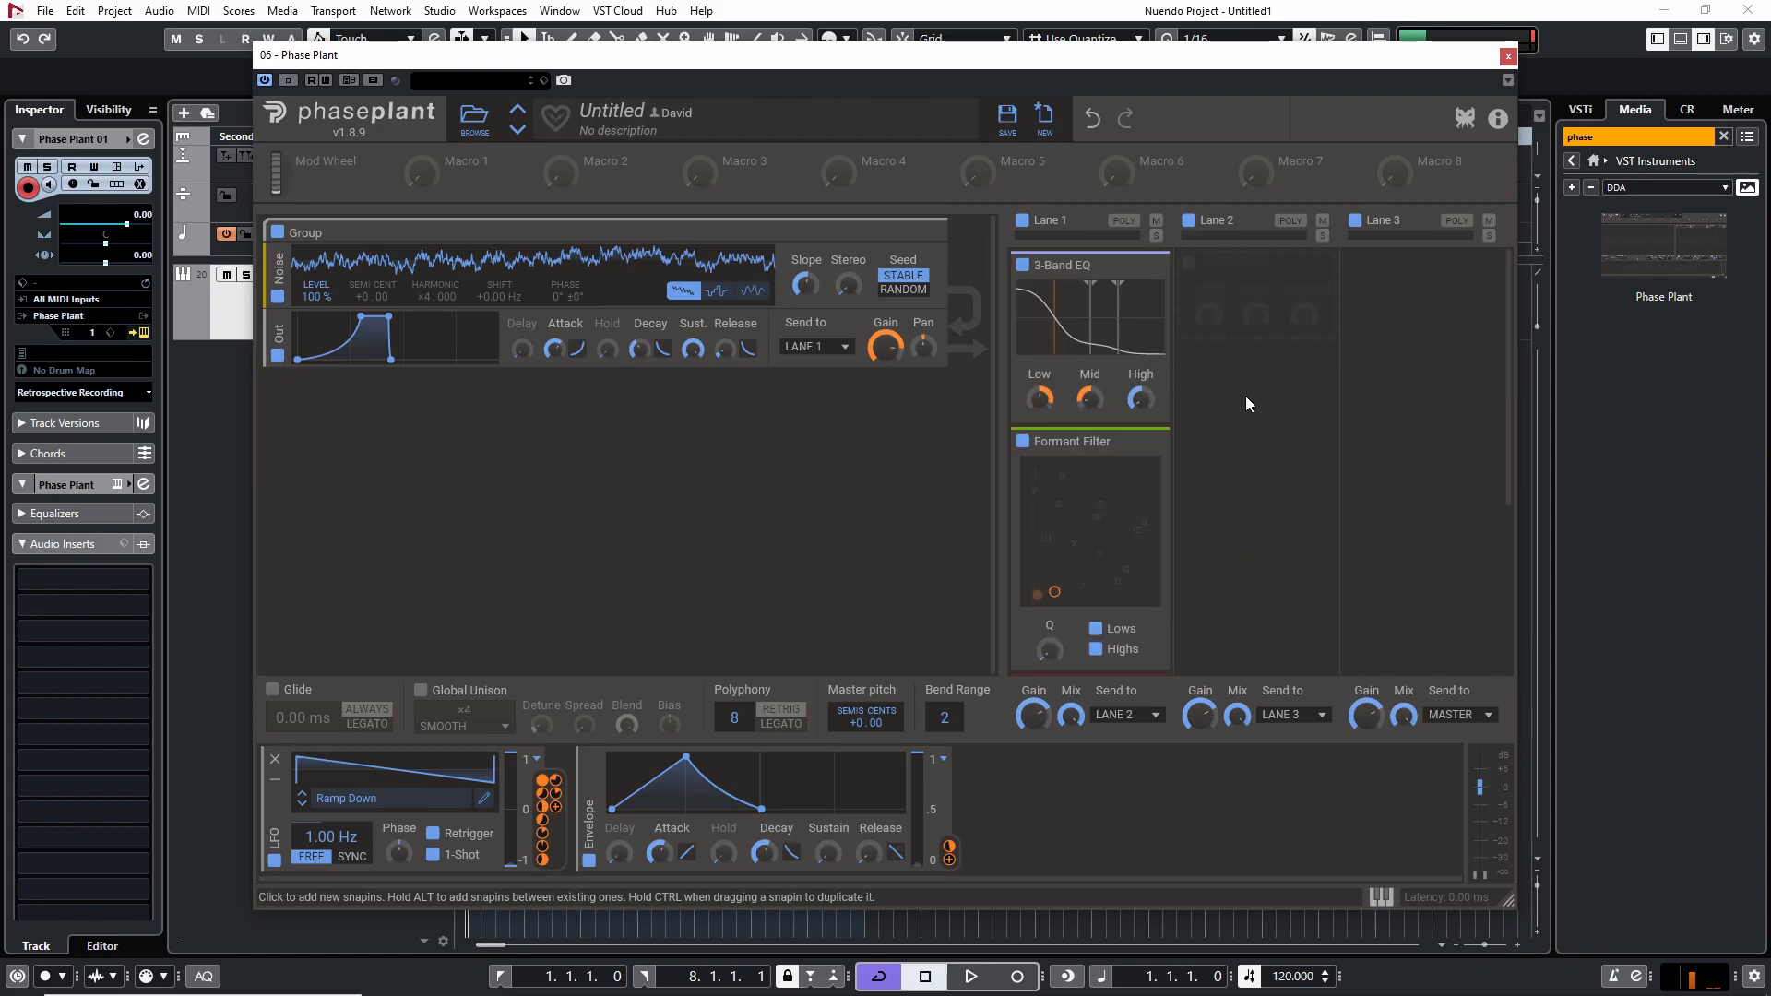
click(1250, 303)
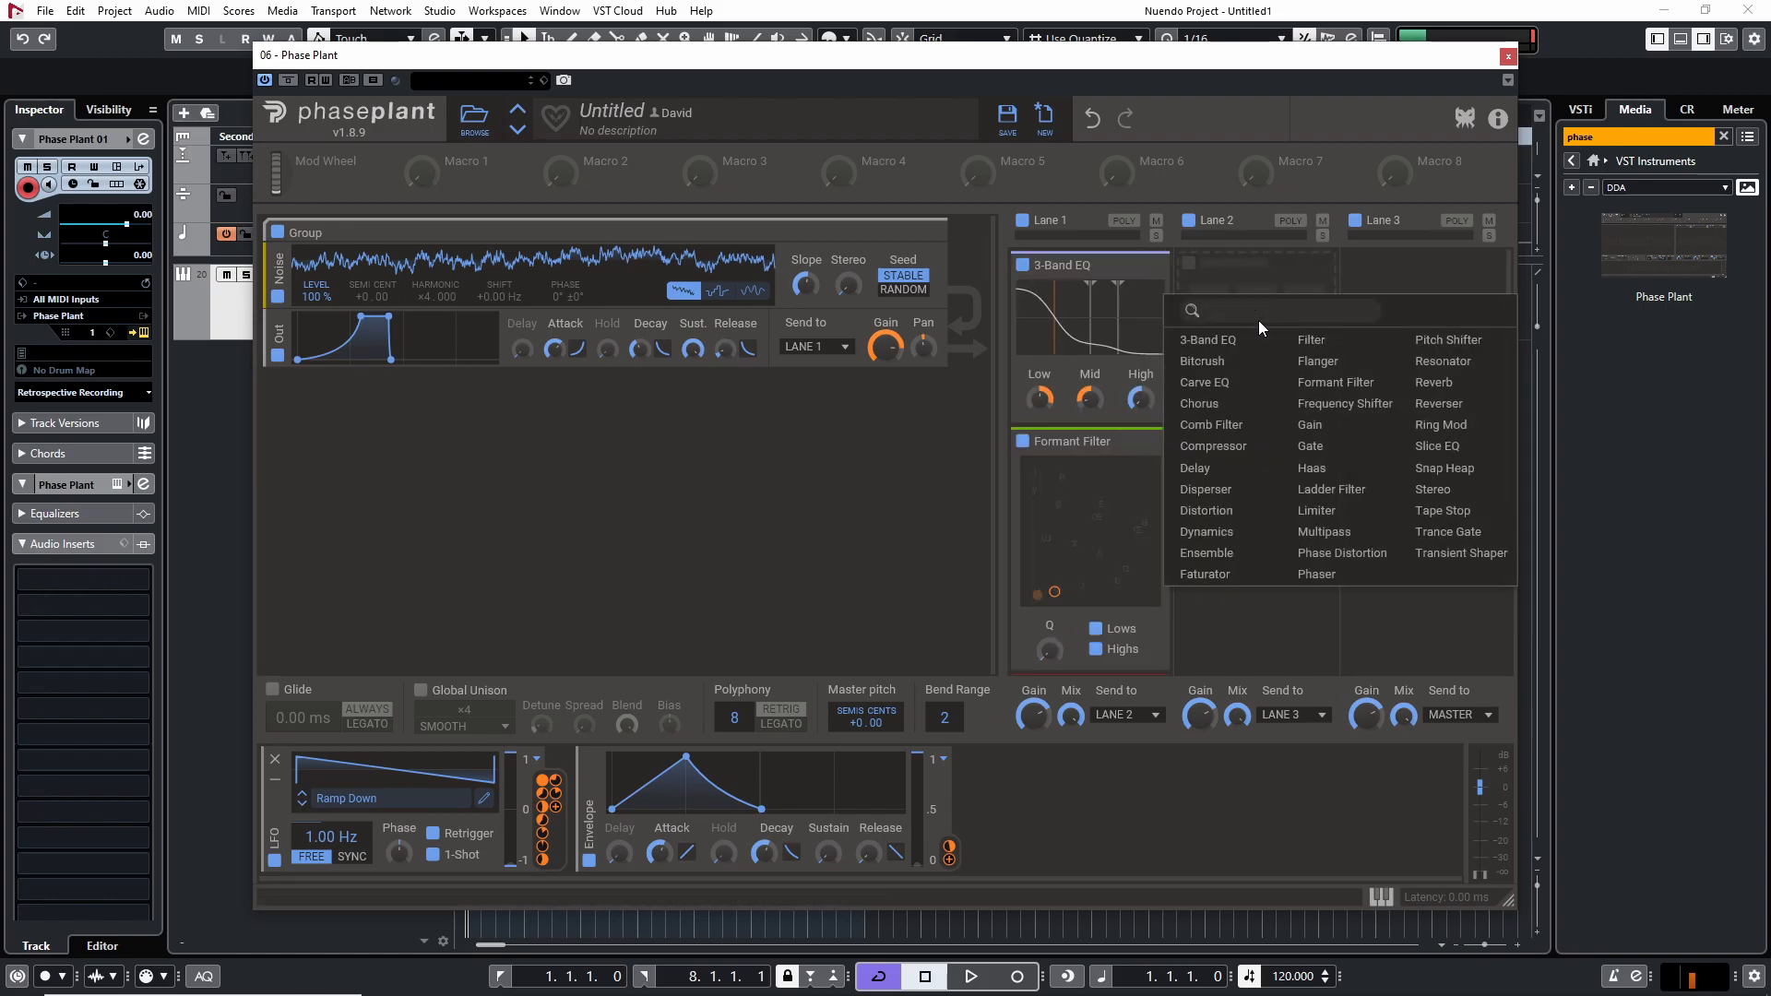
click(1436, 385)
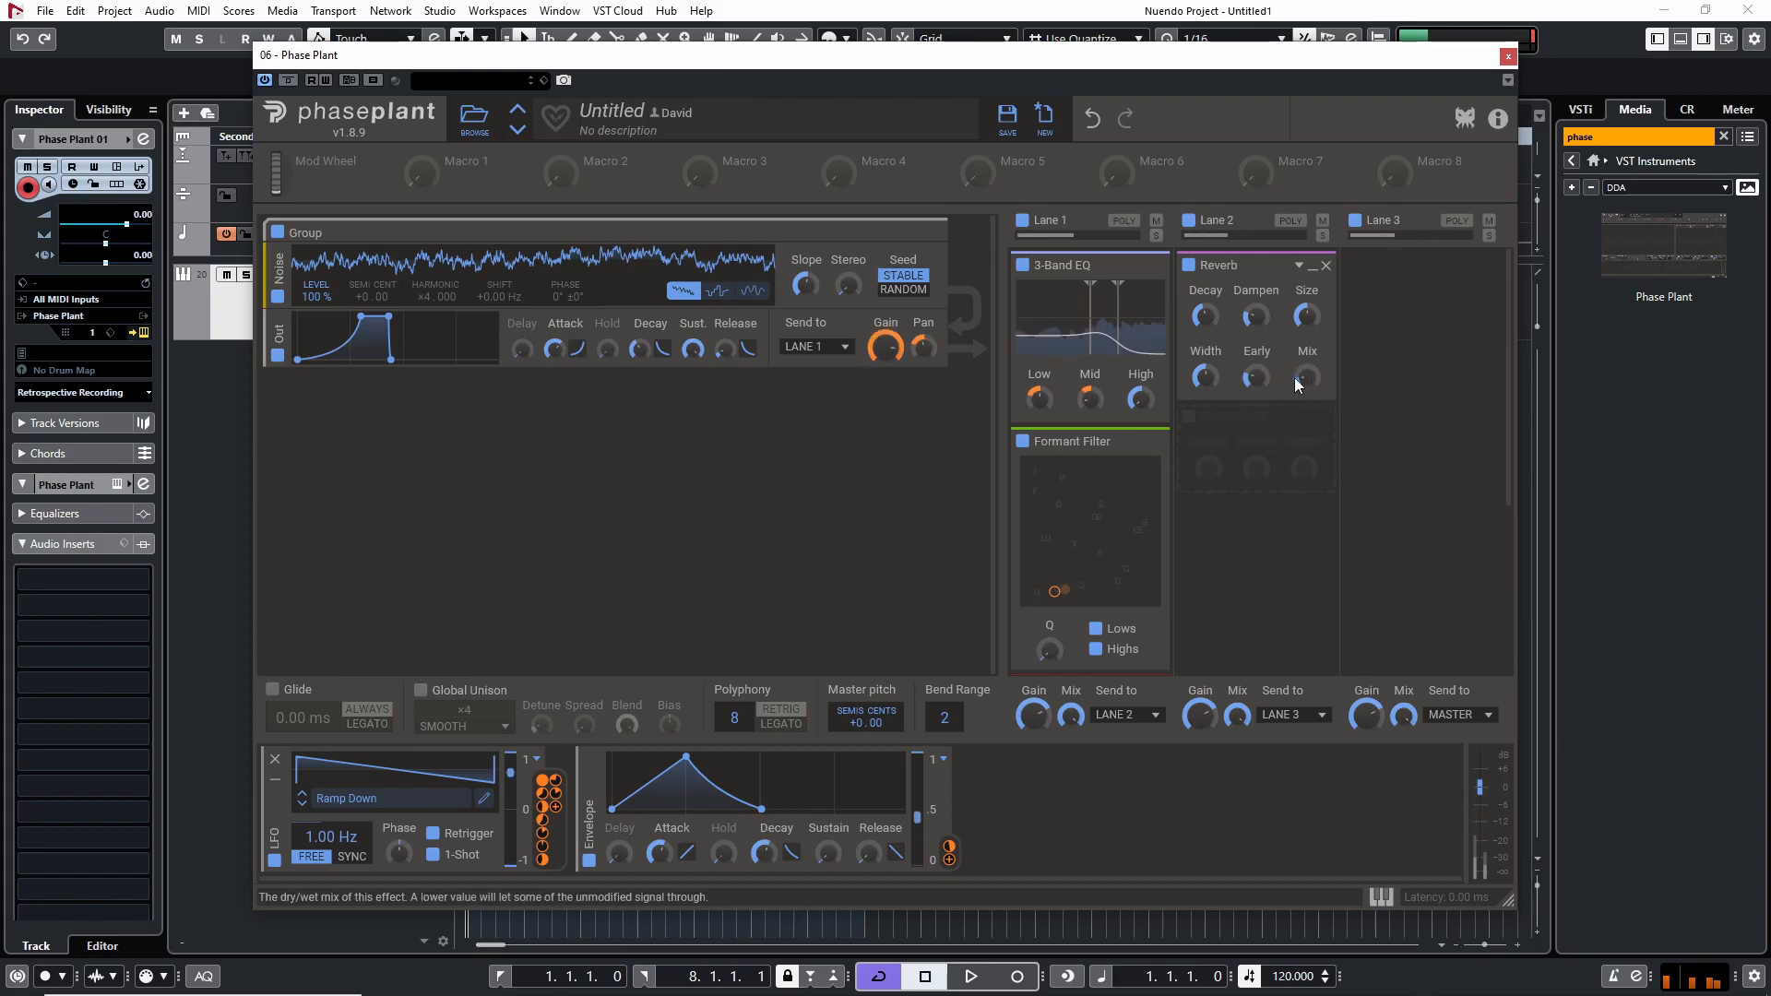
mouse_move(1307, 316)
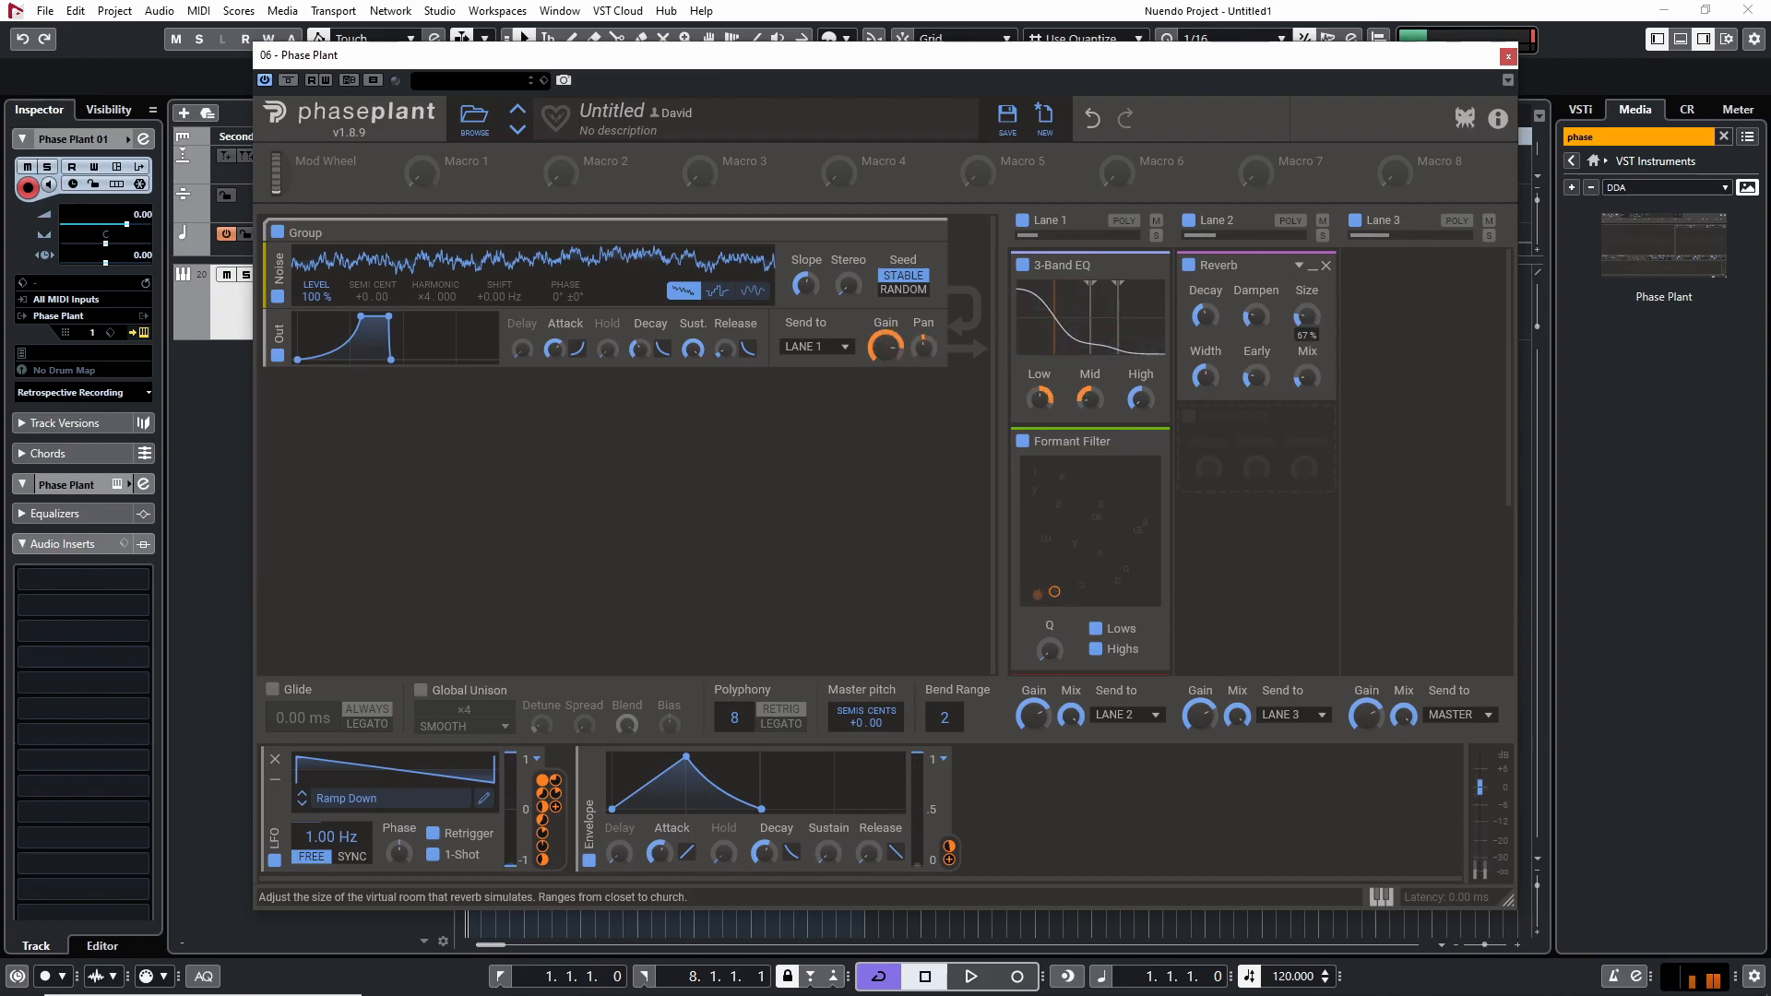
mouse_move(1307, 377)
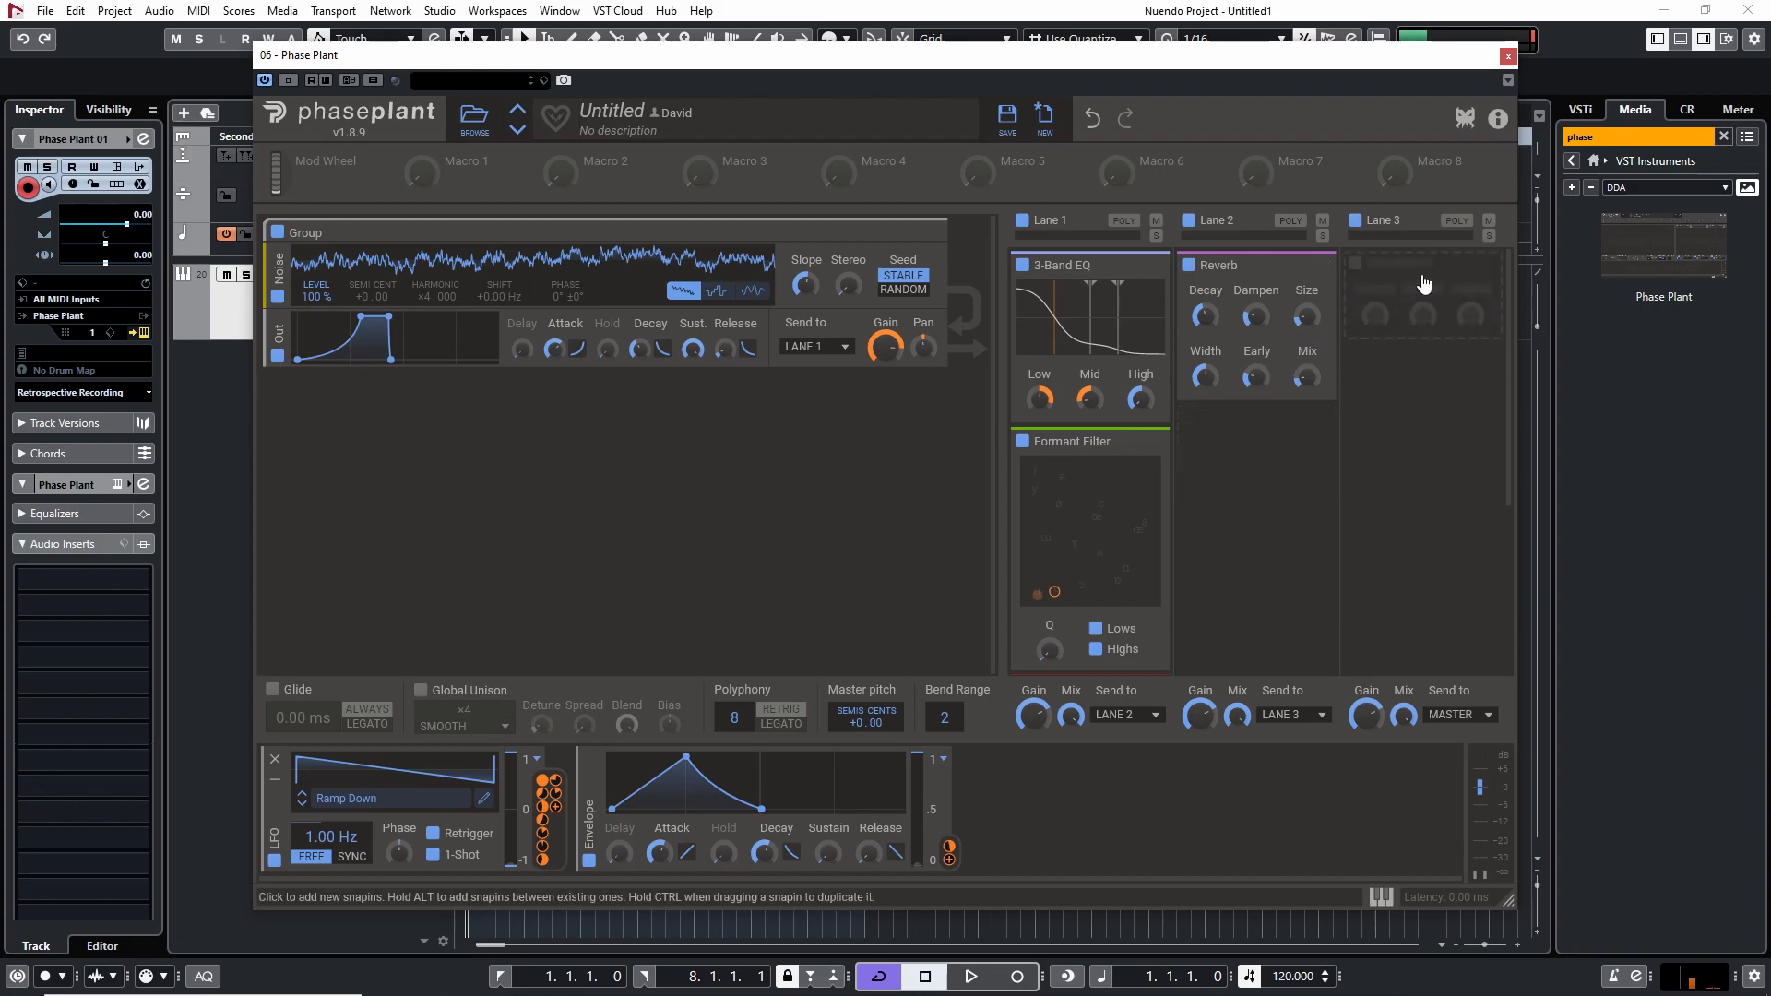
Add a Pitch Shifter to Lane 3 and shift the plugin window slightly upward.
click(1425, 284)
click(1483, 322)
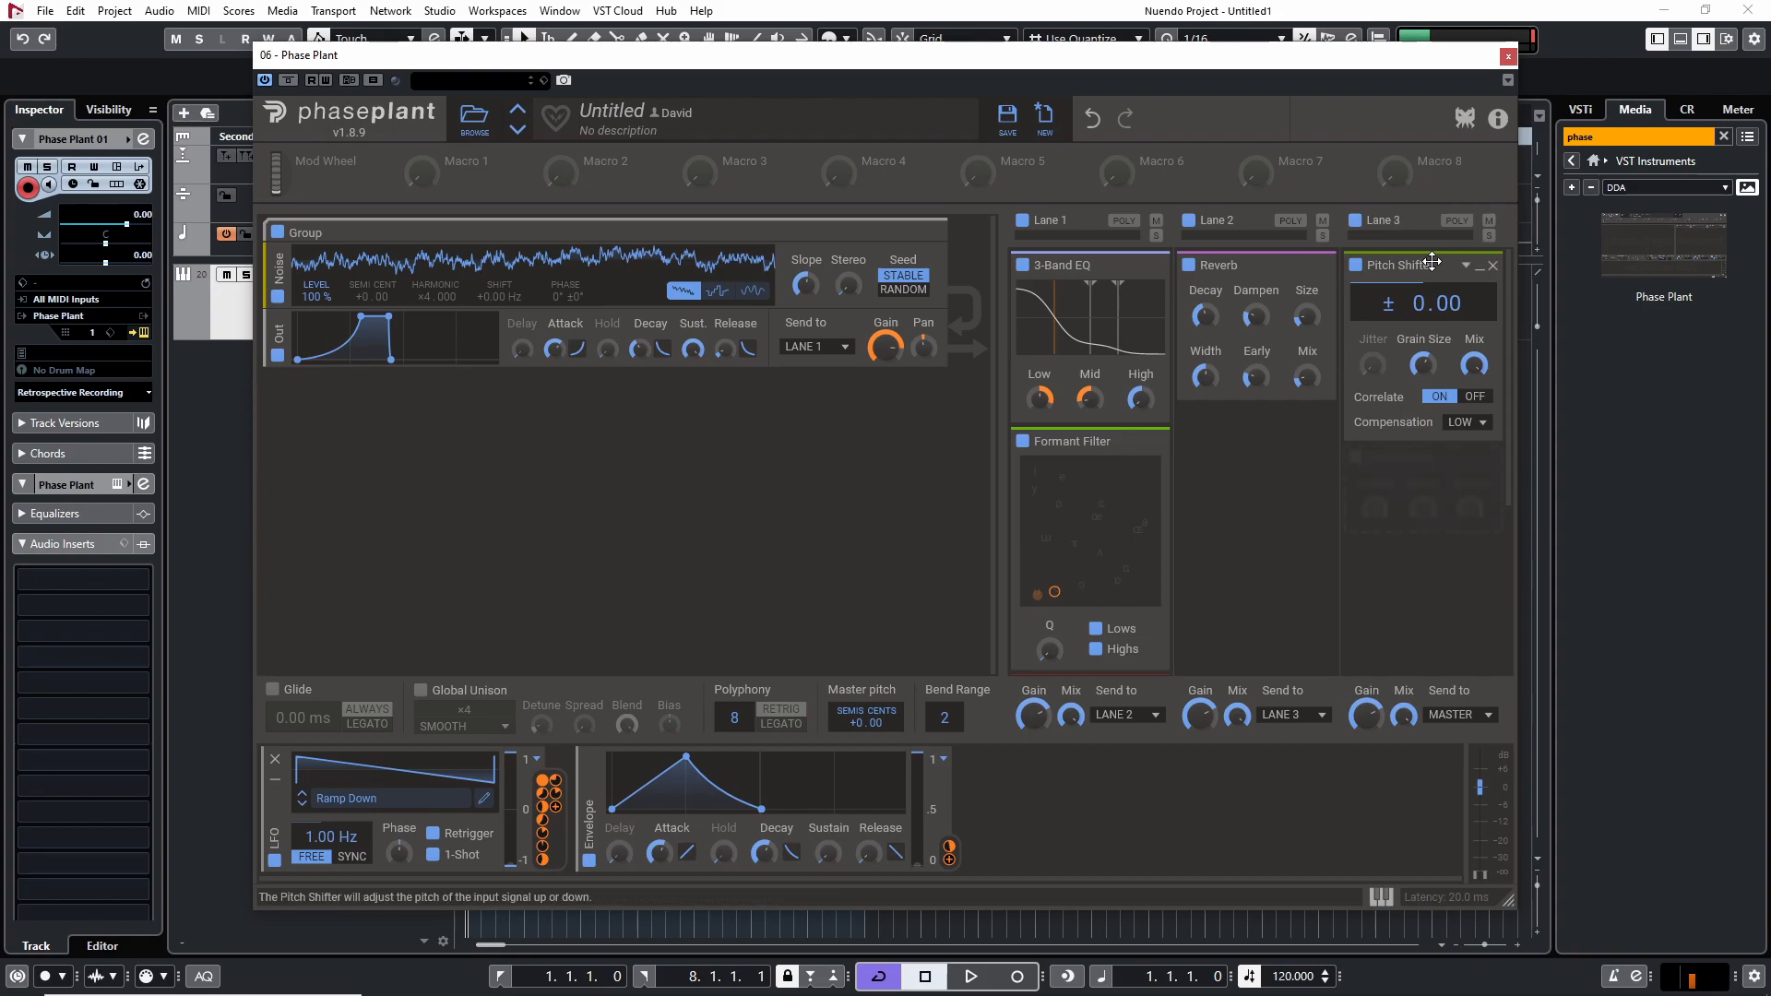
drag(1352, 60, 1347, 48)
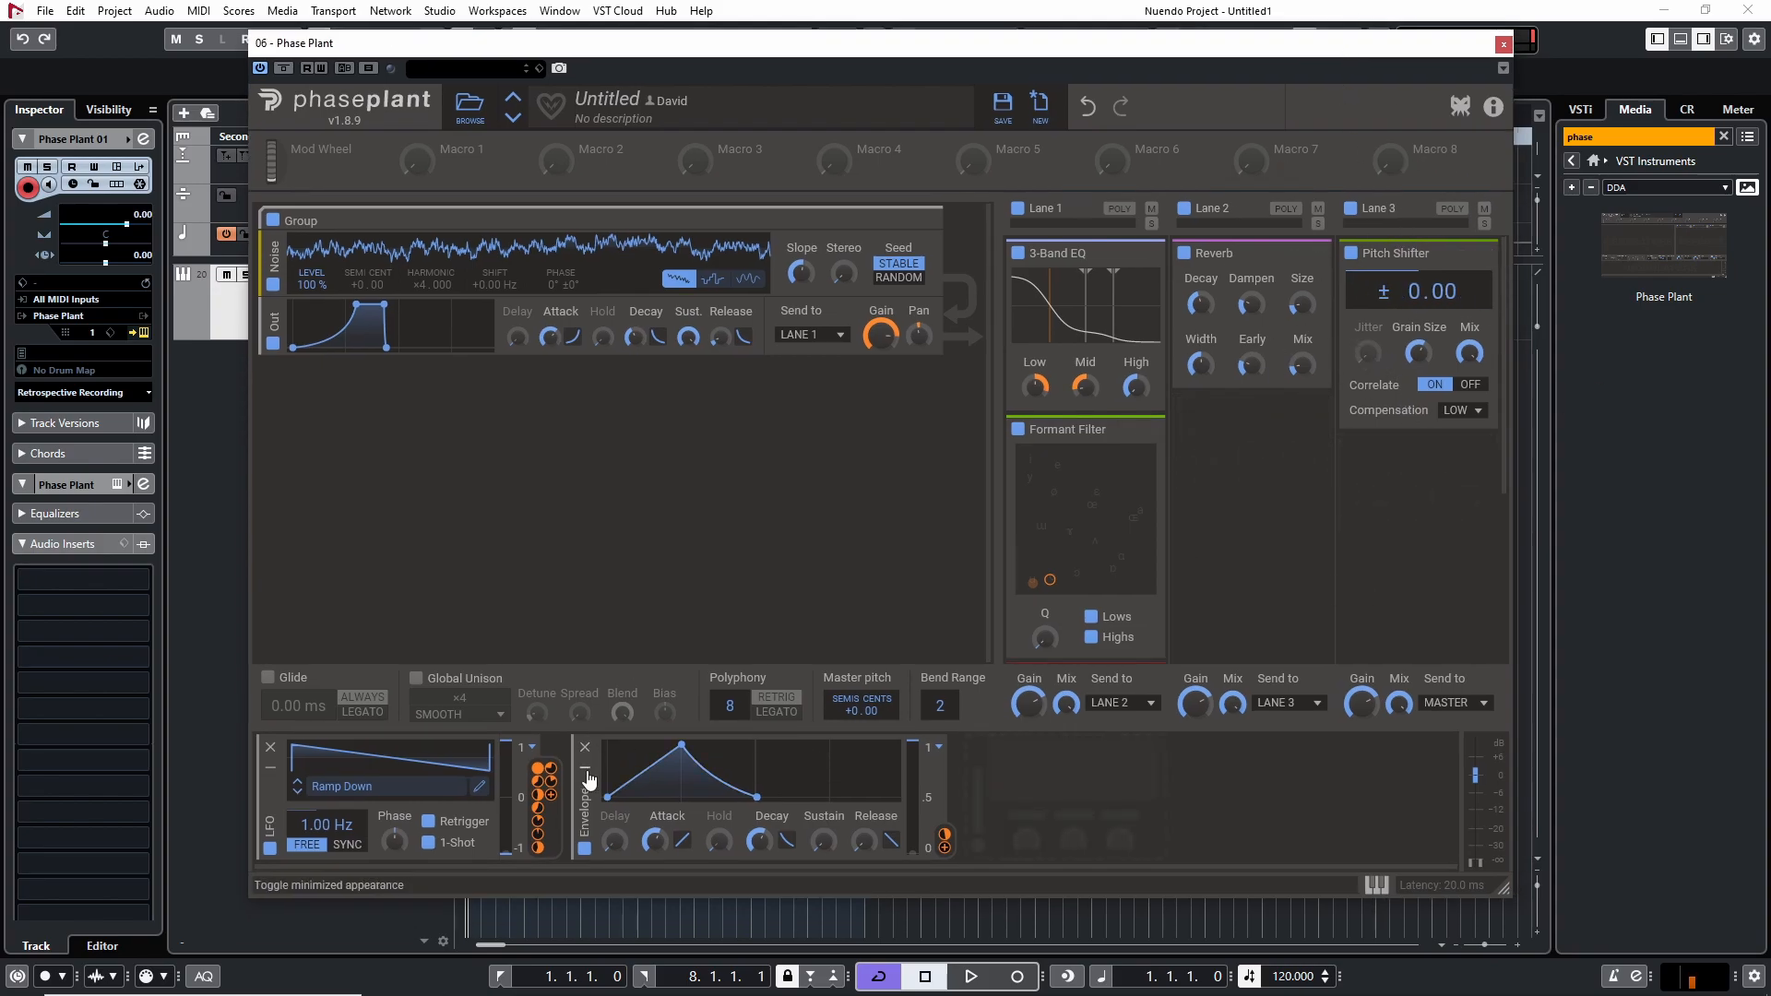
Minimize the Envelope and LFO modulators and add a Note modulator beside them.
click(584, 768)
click(271, 771)
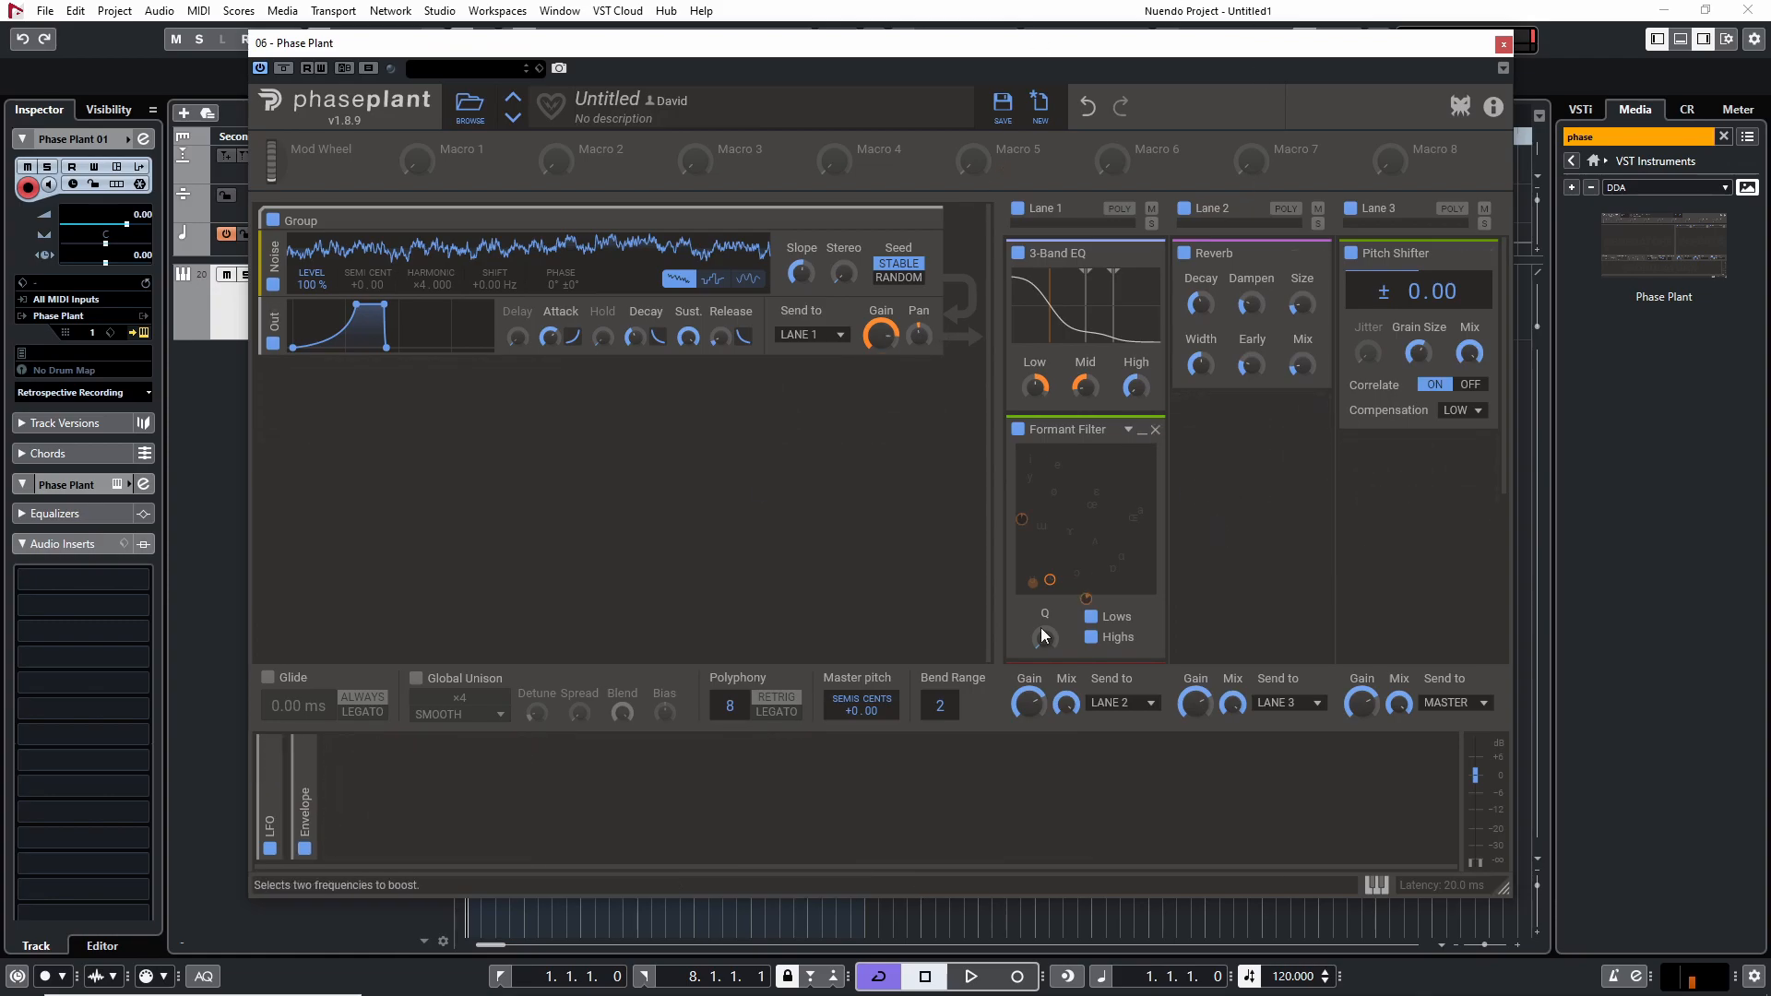
click(382, 773)
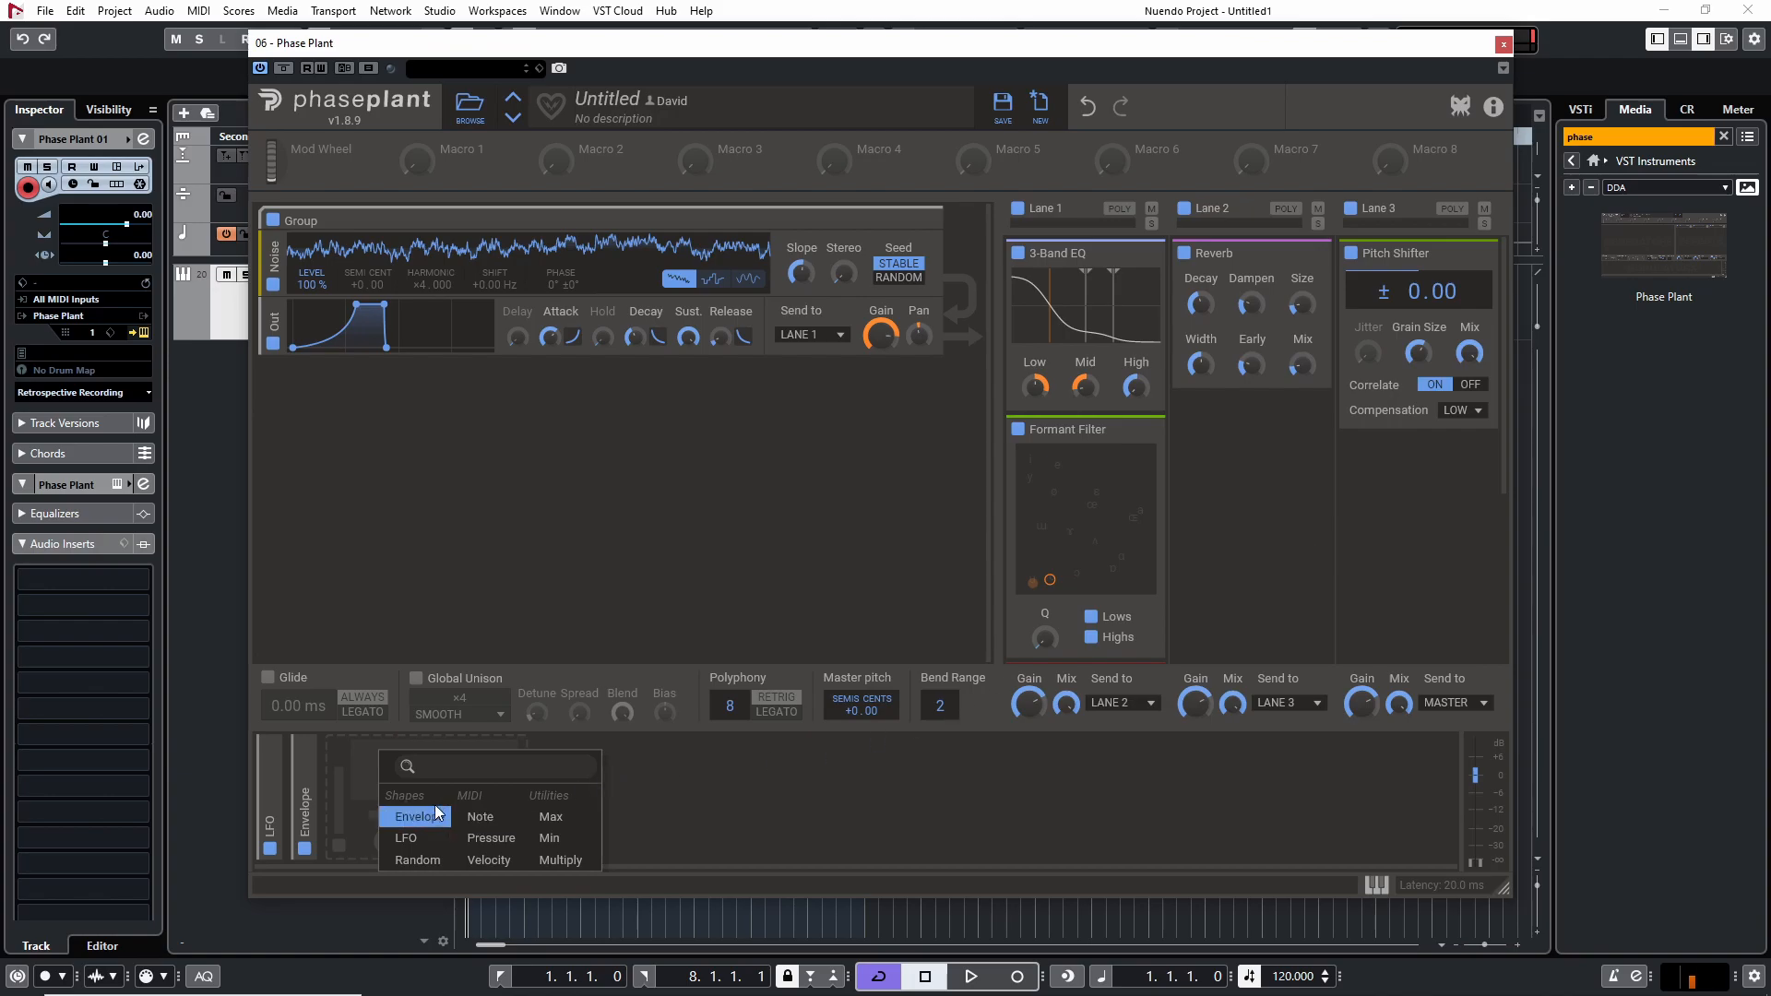
click(470, 816)
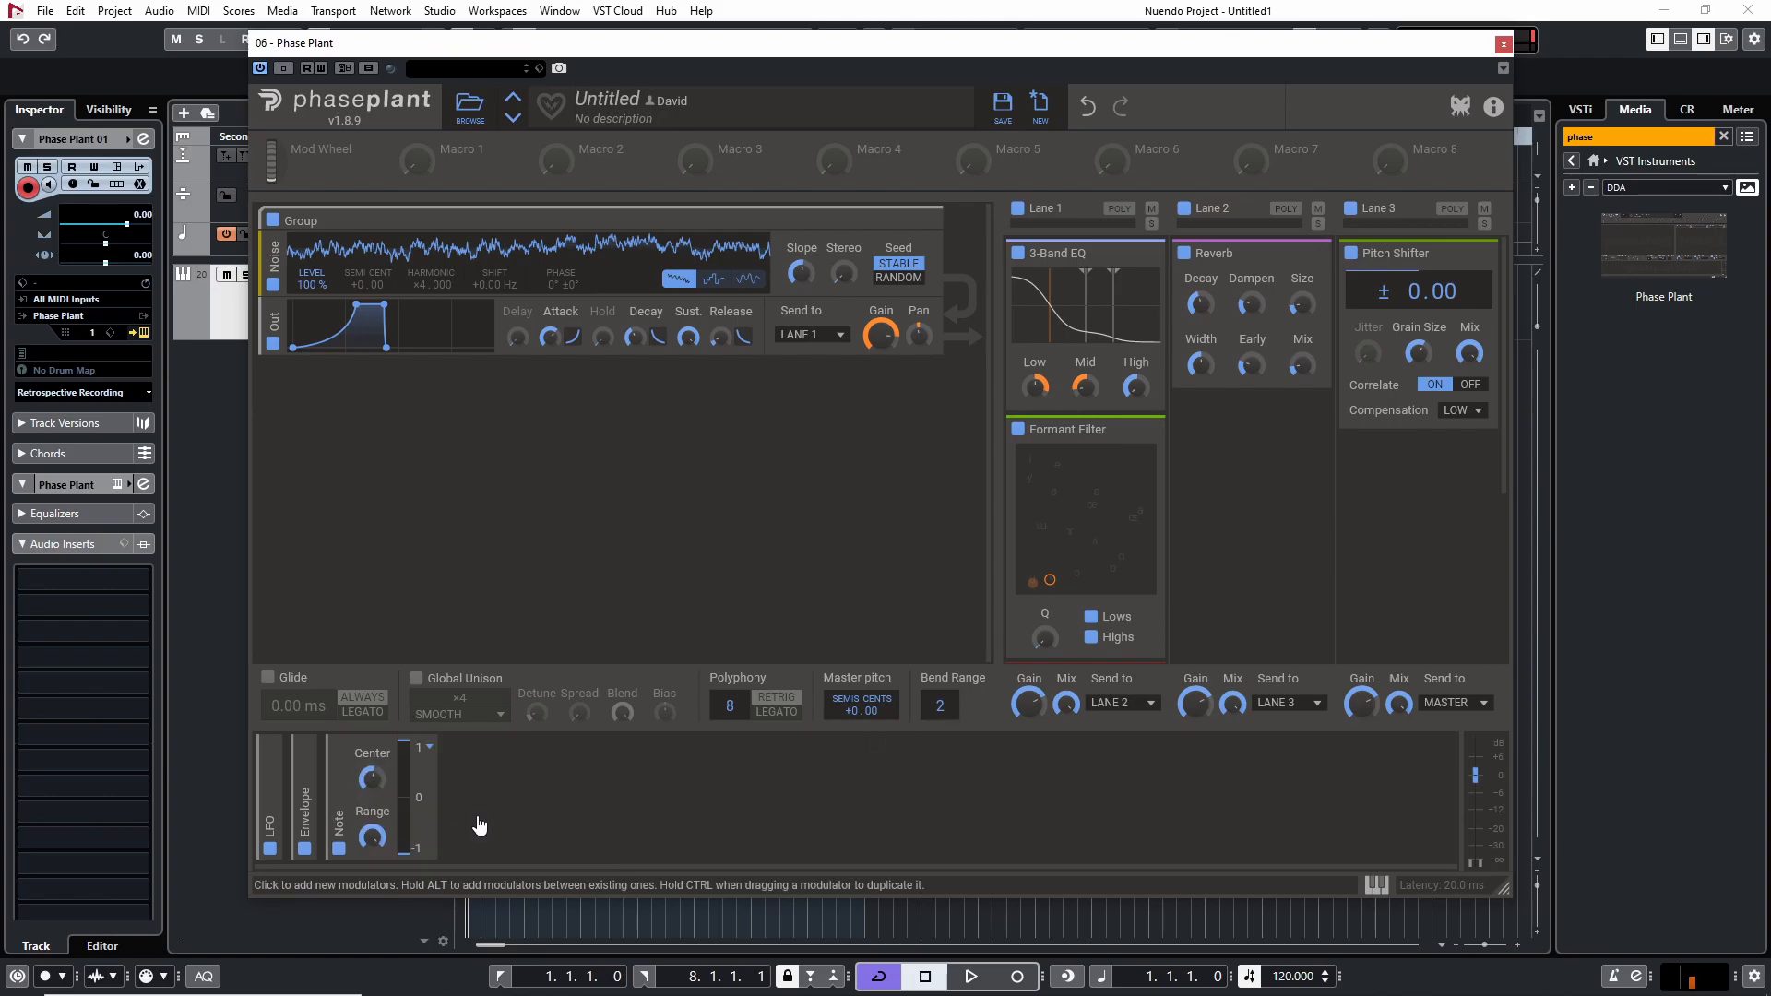
Route the Note modulator to the Pitch Shifter's pitch and adjust the modulator's Range and output limits.
drag(407, 773, 407, 789)
click(429, 747)
click(572, 801)
drag(430, 849, 1420, 321)
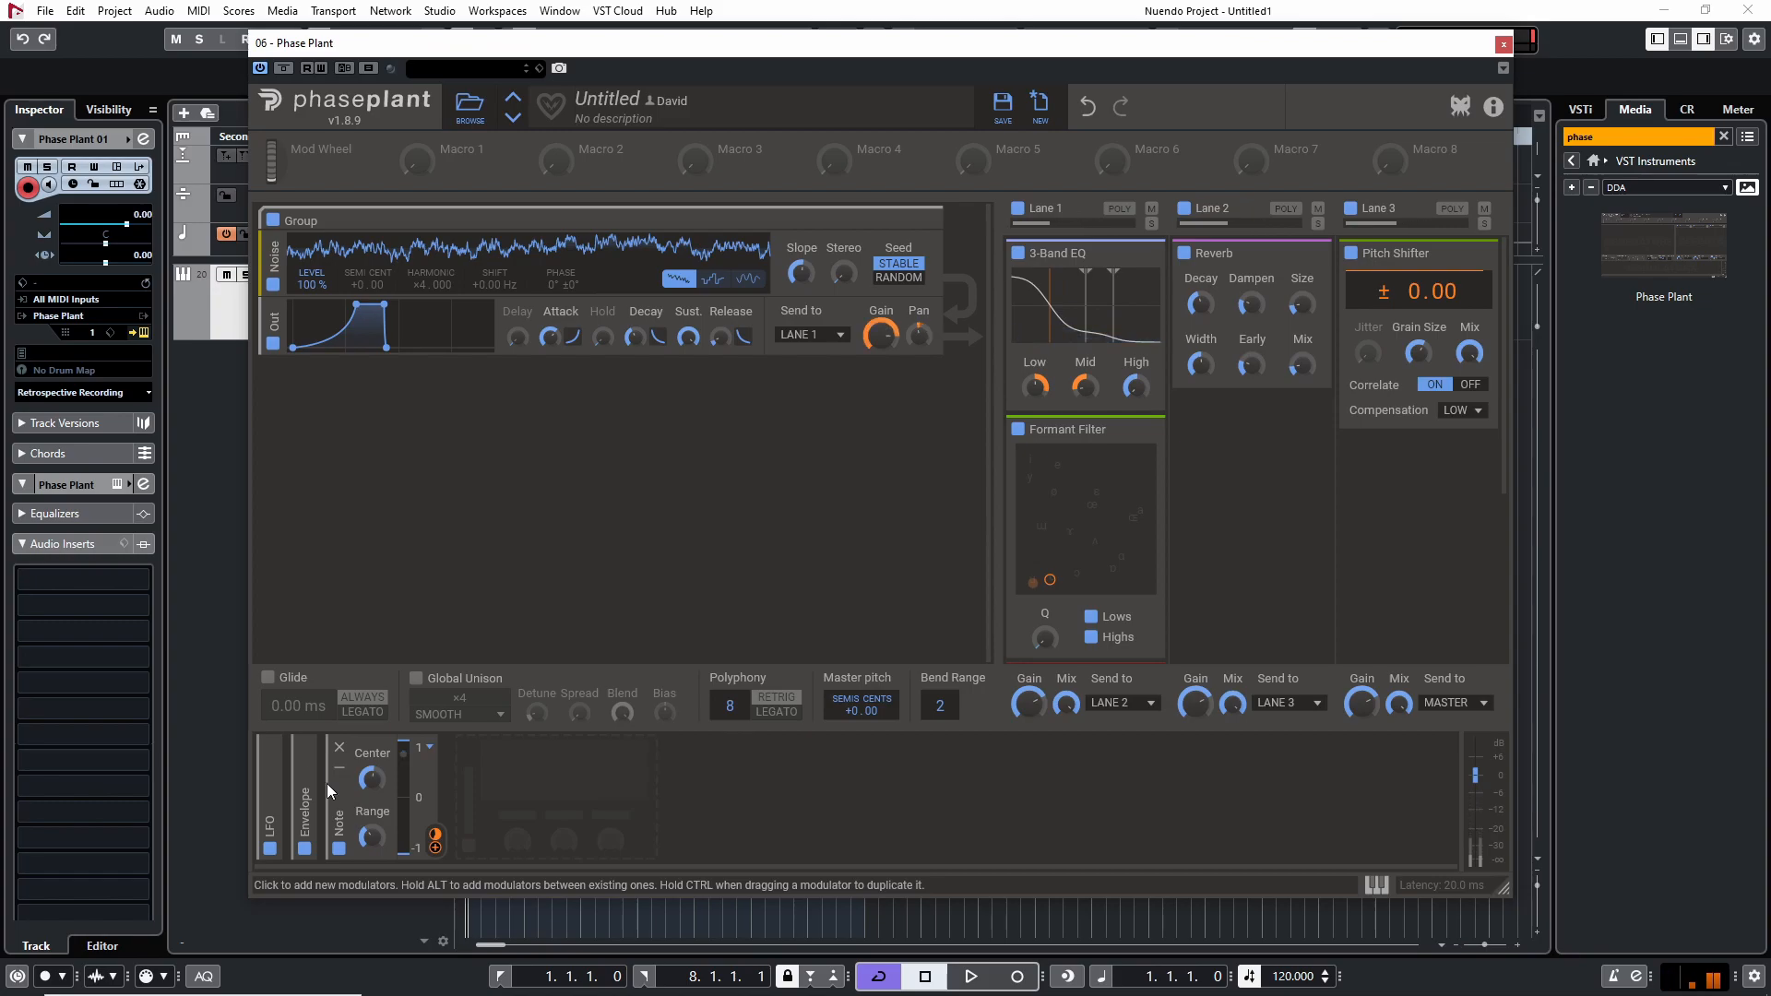
drag(407, 742, 406, 748)
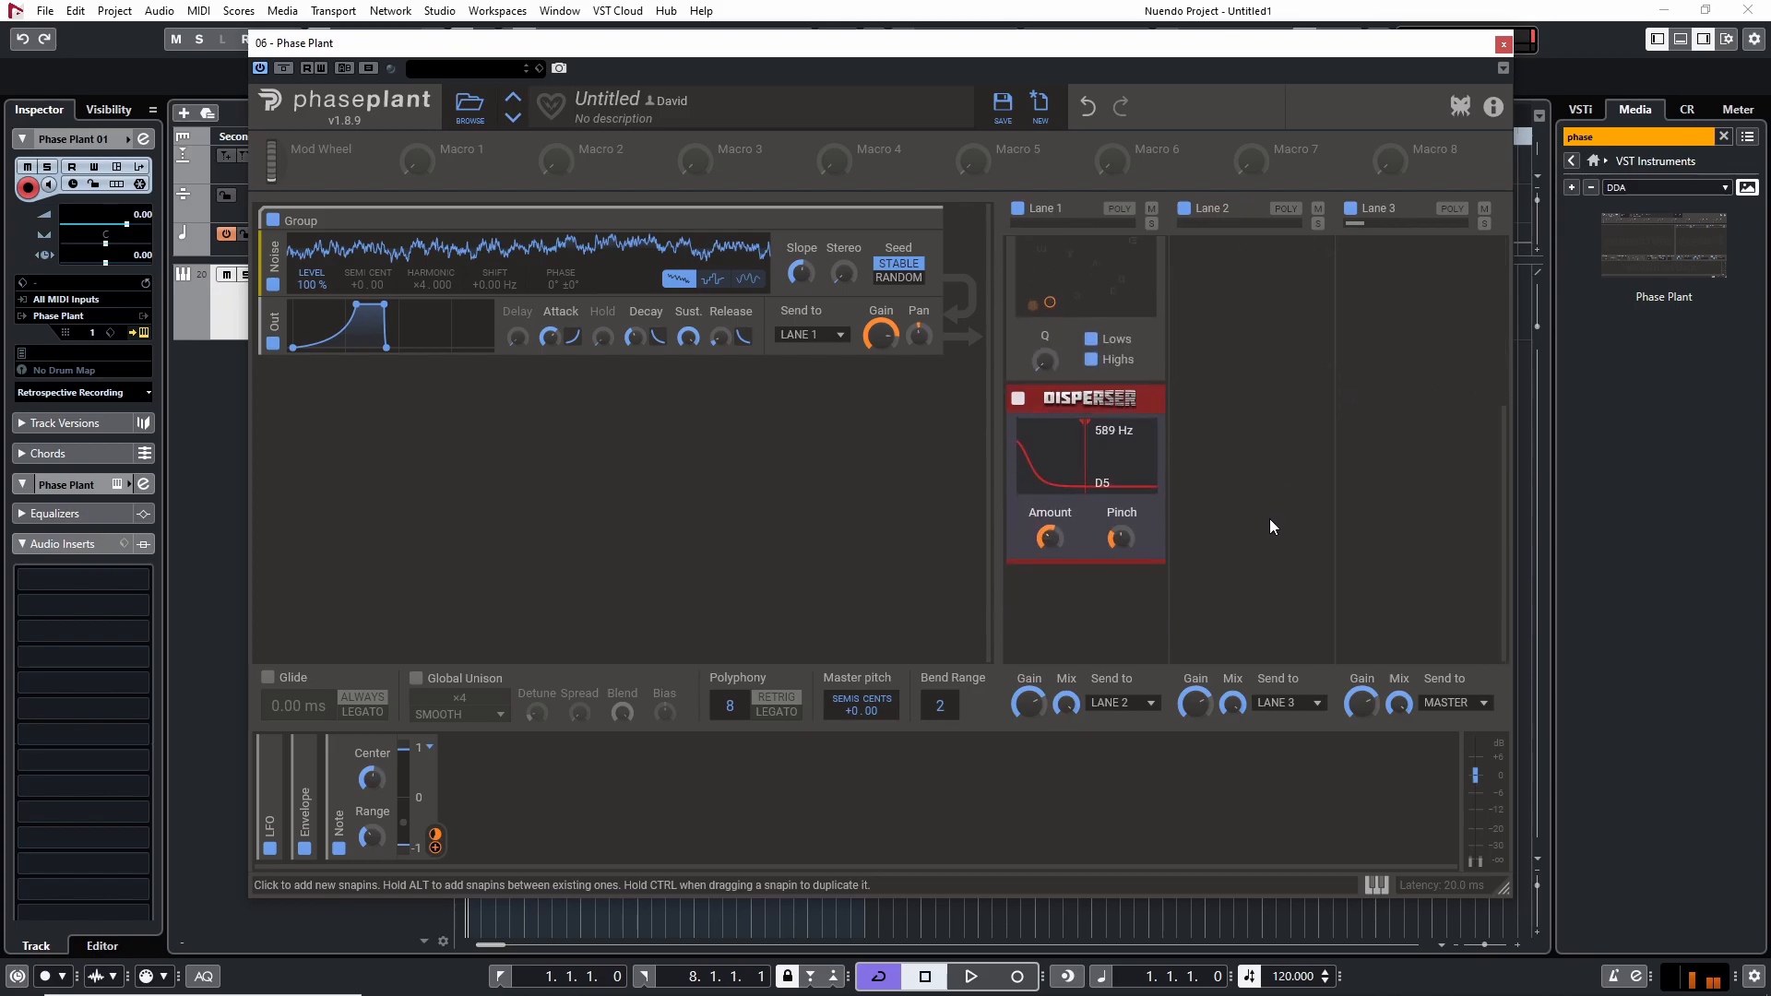
Return to the start of the Lane 1 effects and close the Phase Plant window.
scroll(1270, 519, up, 3)
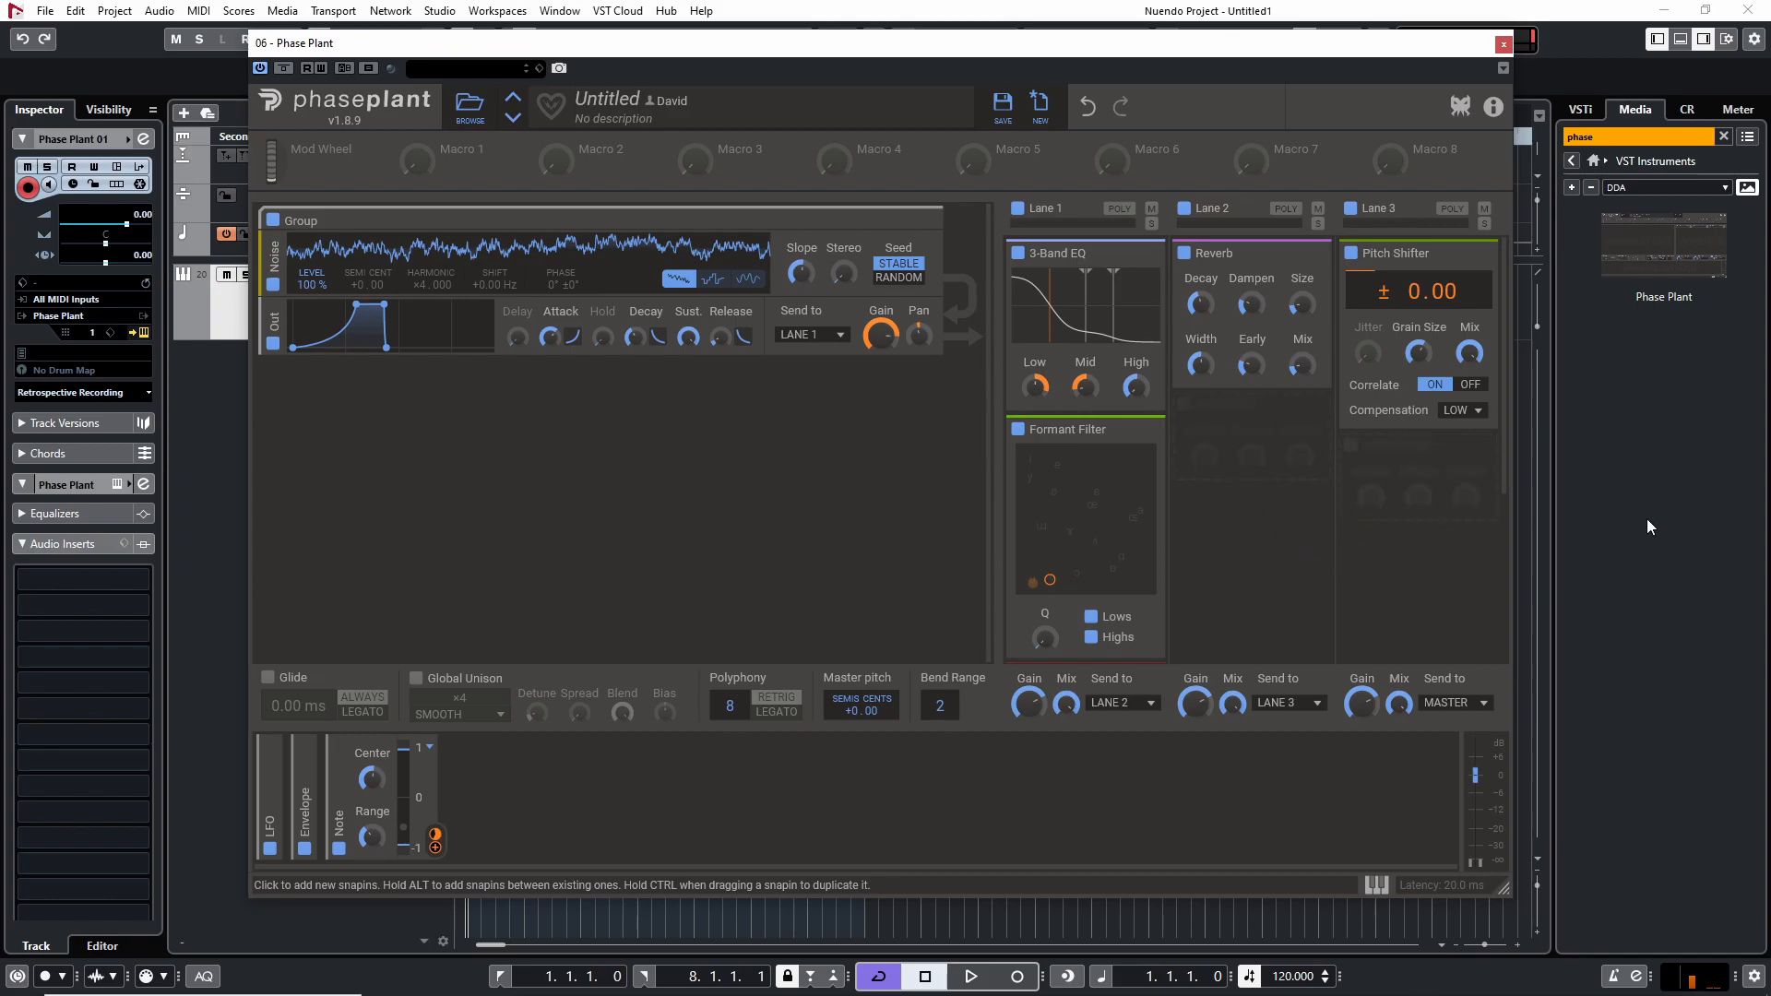
key(alt+F4)
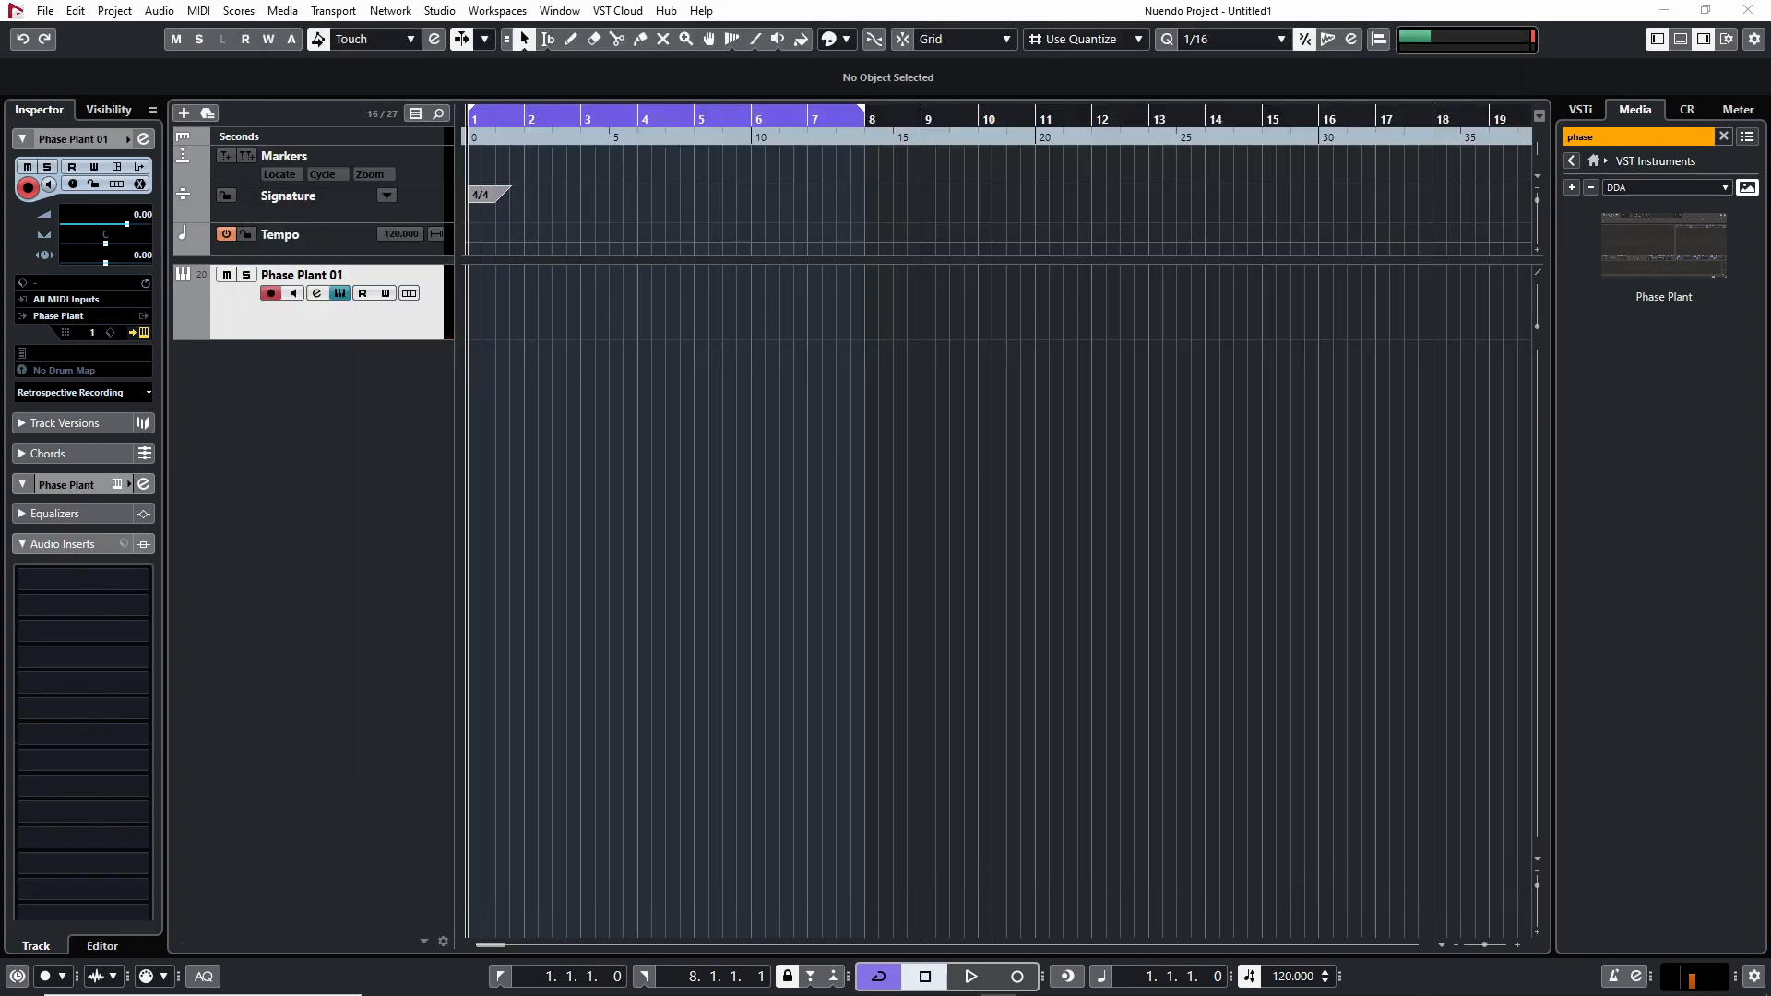